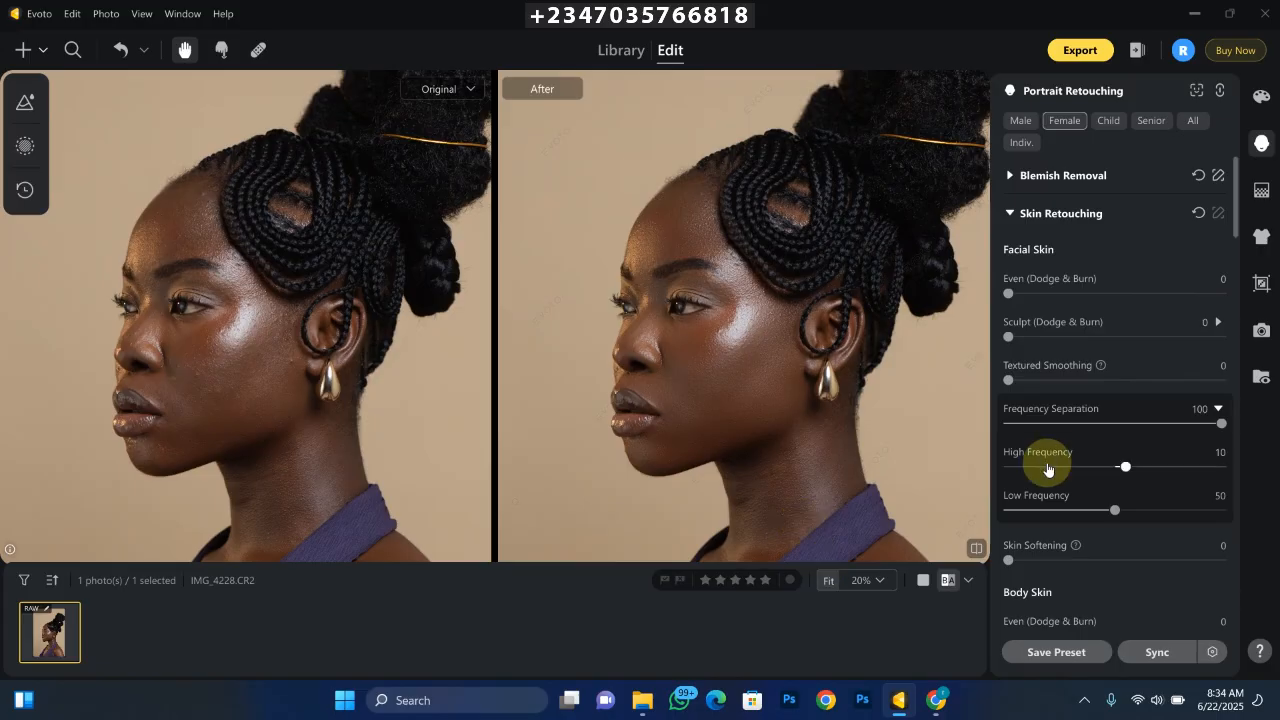
- Set the facial skin's High Frequency to 16 and Low Frequency to 78
scroll(963, 455, "down", 3)
scroll(846, 366, "up", 4)
left_click_drag(1125, 467, 1174, 510)
scroll(751, 308, "down", 1)
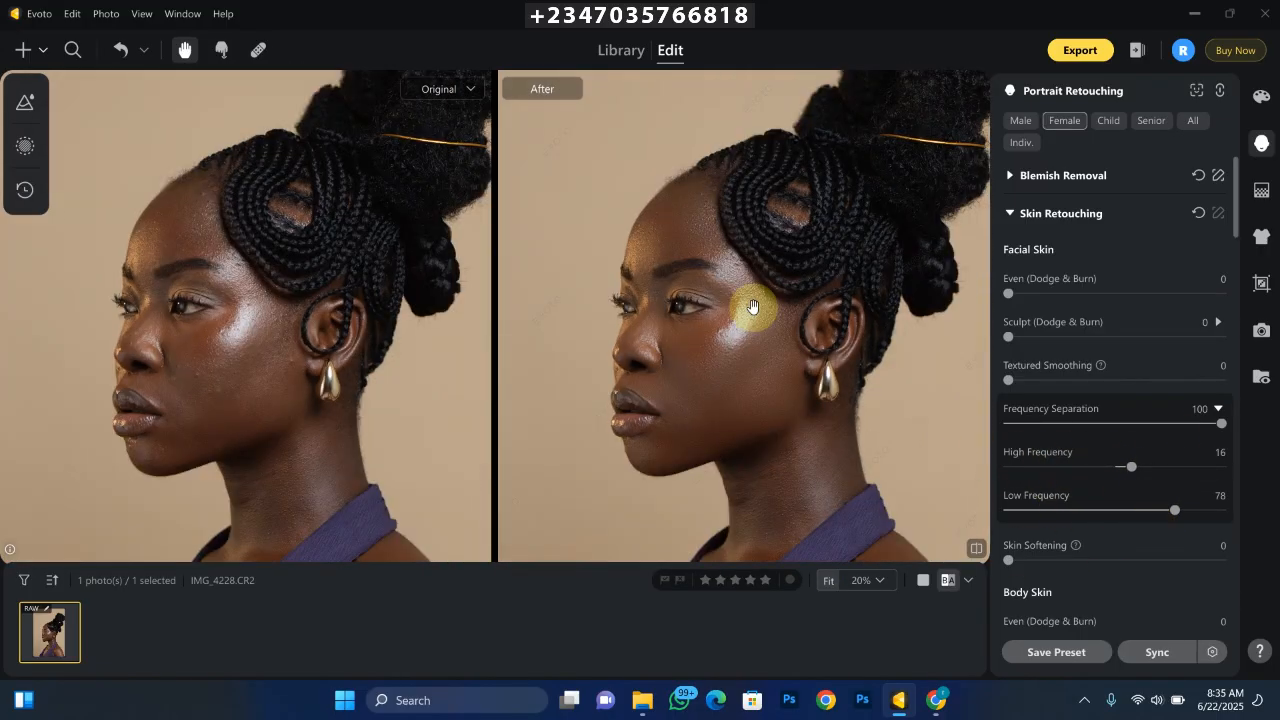
- Set the body skin's Frequency Separation to 100
scroll(691, 283, "up", 1)
scroll(663, 293, "down", 1)
left_click_drag(903, 360, 871, 116)
scroll(1037, 505, "down", 4)
scroll(1037, 505, "up", 4)
left_click(1010, 214)
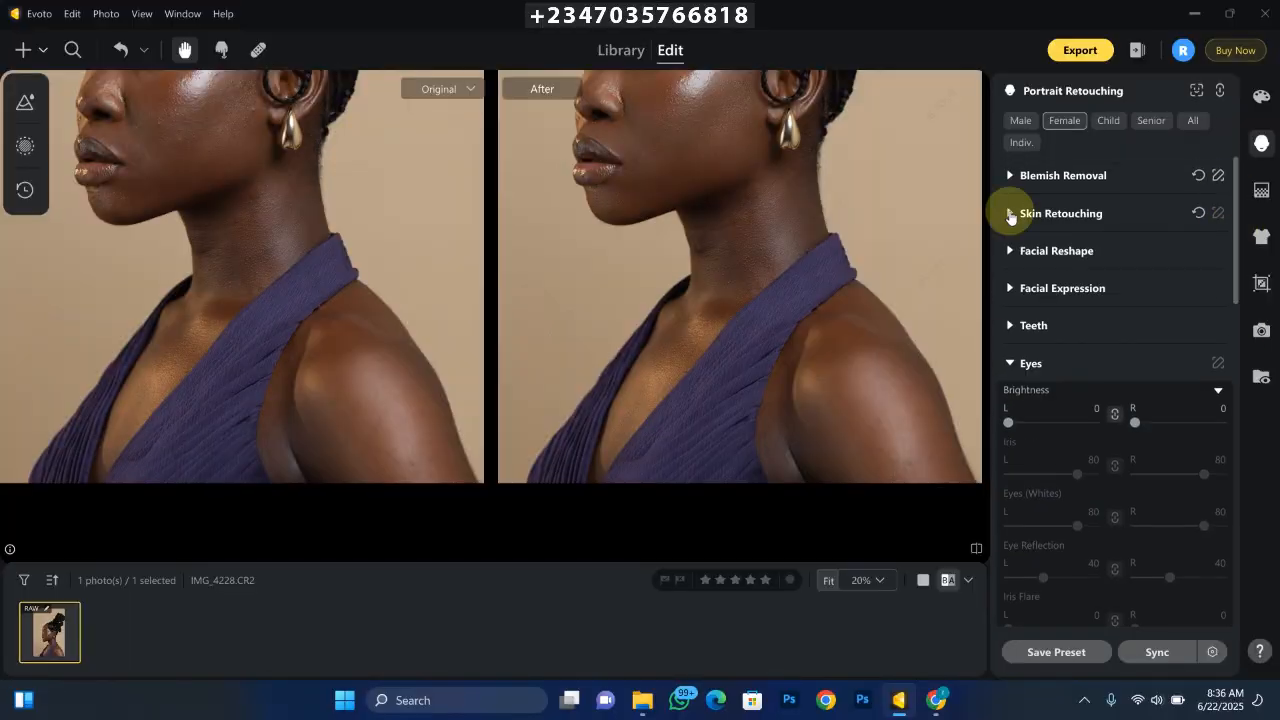
mouse_move(1237, 217)
left_mouse_down()
mouse_move(1246, 268)
mouse_move(1238, 215)
left_mouse_up()
left_click(1010, 214)
left_click_drag(1237, 230, 1237, 286)
left_click_drag(1008, 357, 1221, 357)
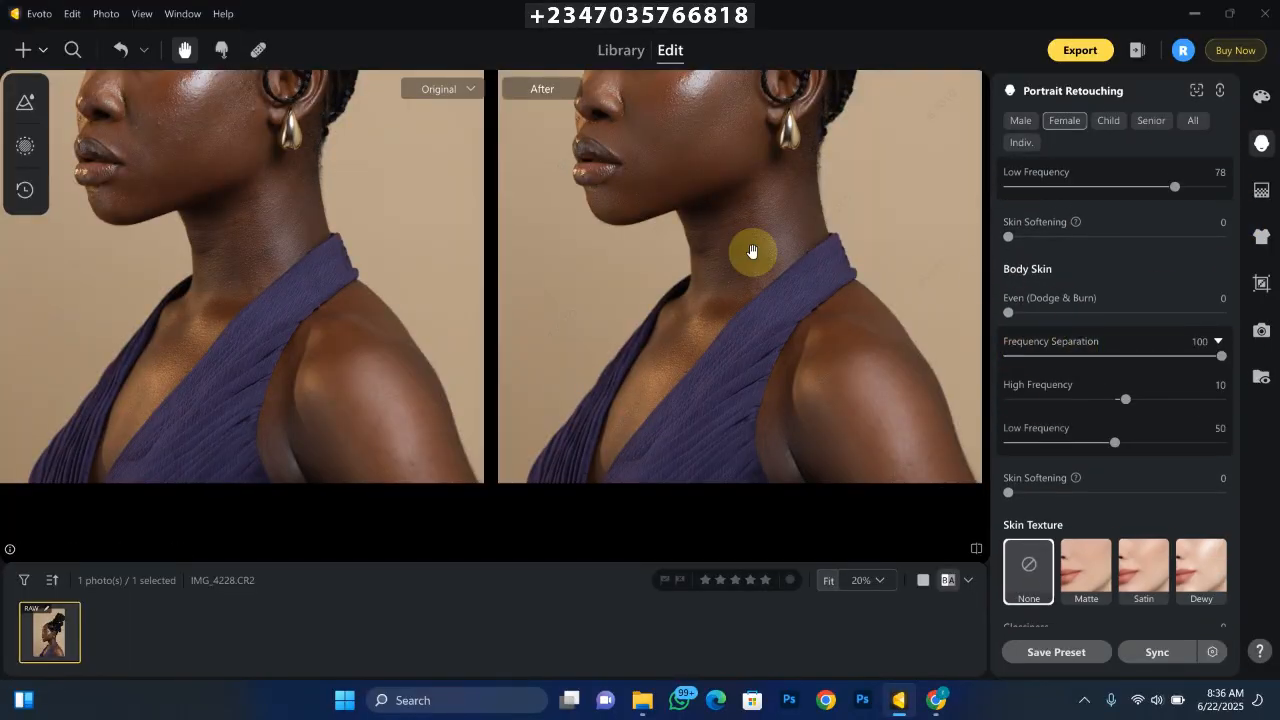
- Set the body skin's Low Frequency to 92 and High Frequency to -34
scroll(780, 310, "down", 1)
scroll(868, 320, "up", 1)
left_click_drag(1115, 443, 1205, 443)
left_click_drag(1125, 400, 1078, 400)
scroll(779, 333, "down", 1)
scroll(779, 333, "up", 1)
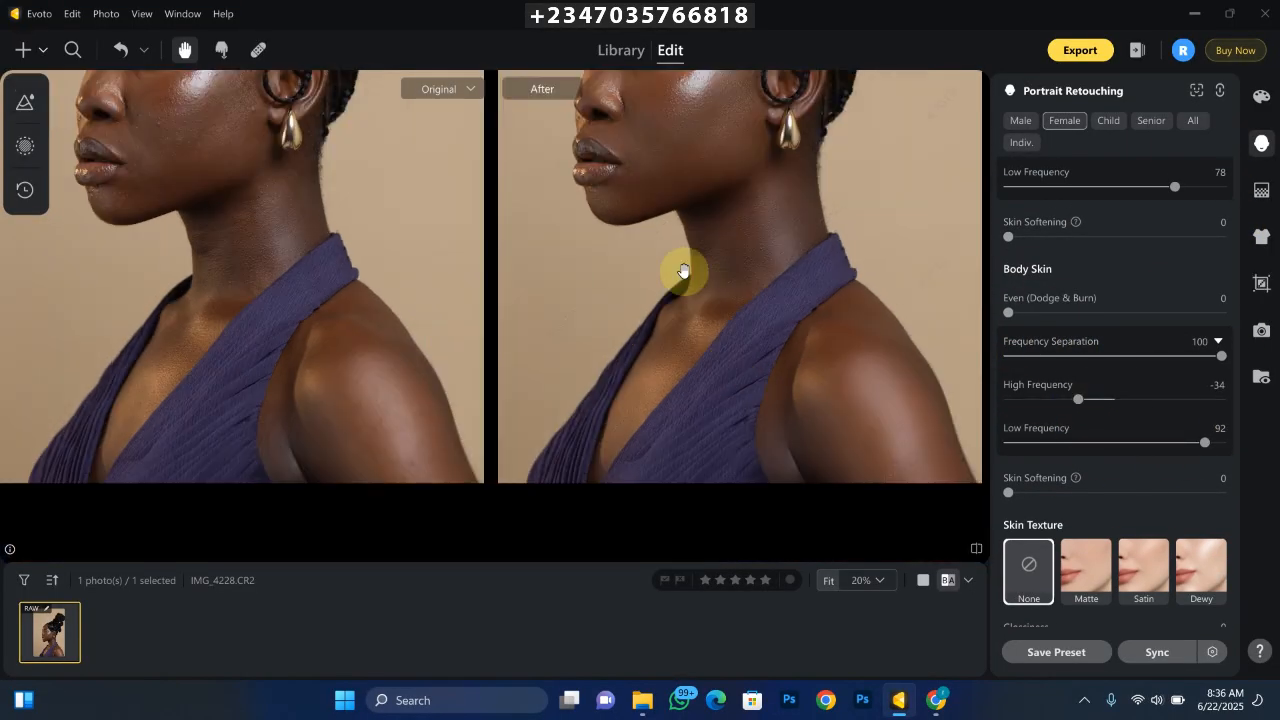
scroll(700, 230, "down", 1)
scroll(723, 186, "up", 1)
scroll(667, 193, "down", 1)
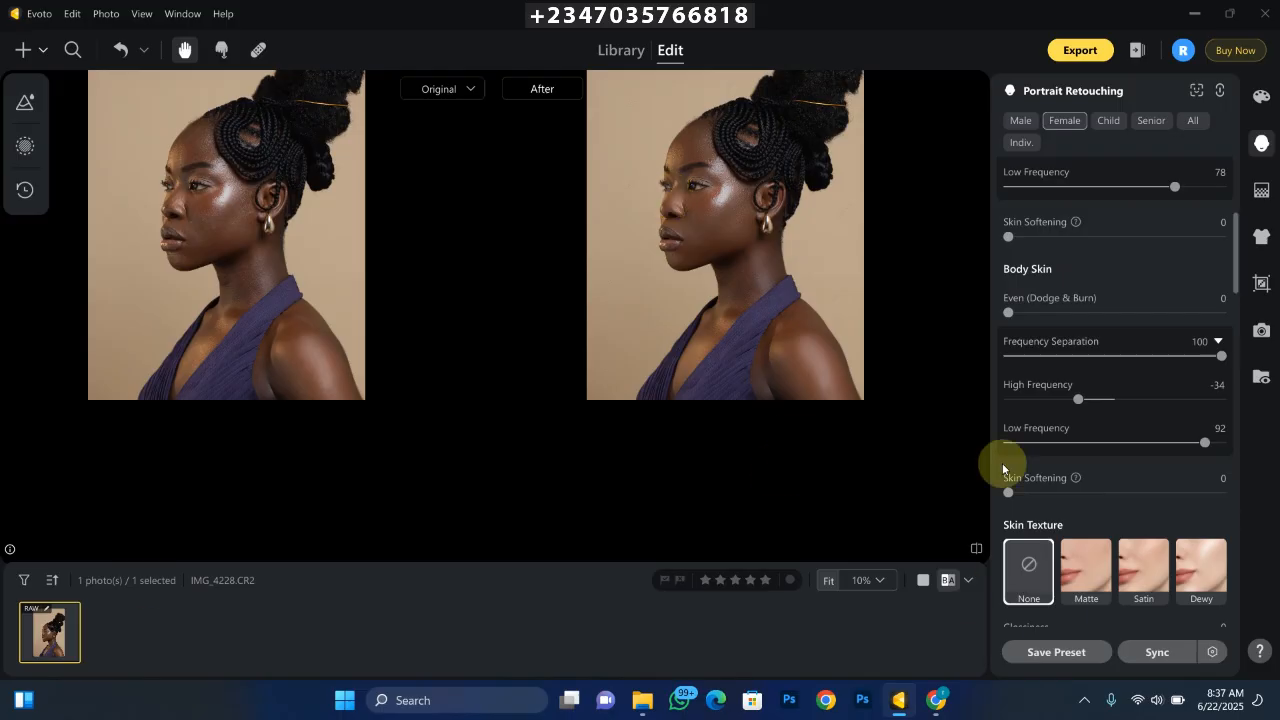
- Set the facial skin's Even (Dodge & Burn) to 100 and Sculpt (Dodge & Burn) to 84
key("ctrl+equal")
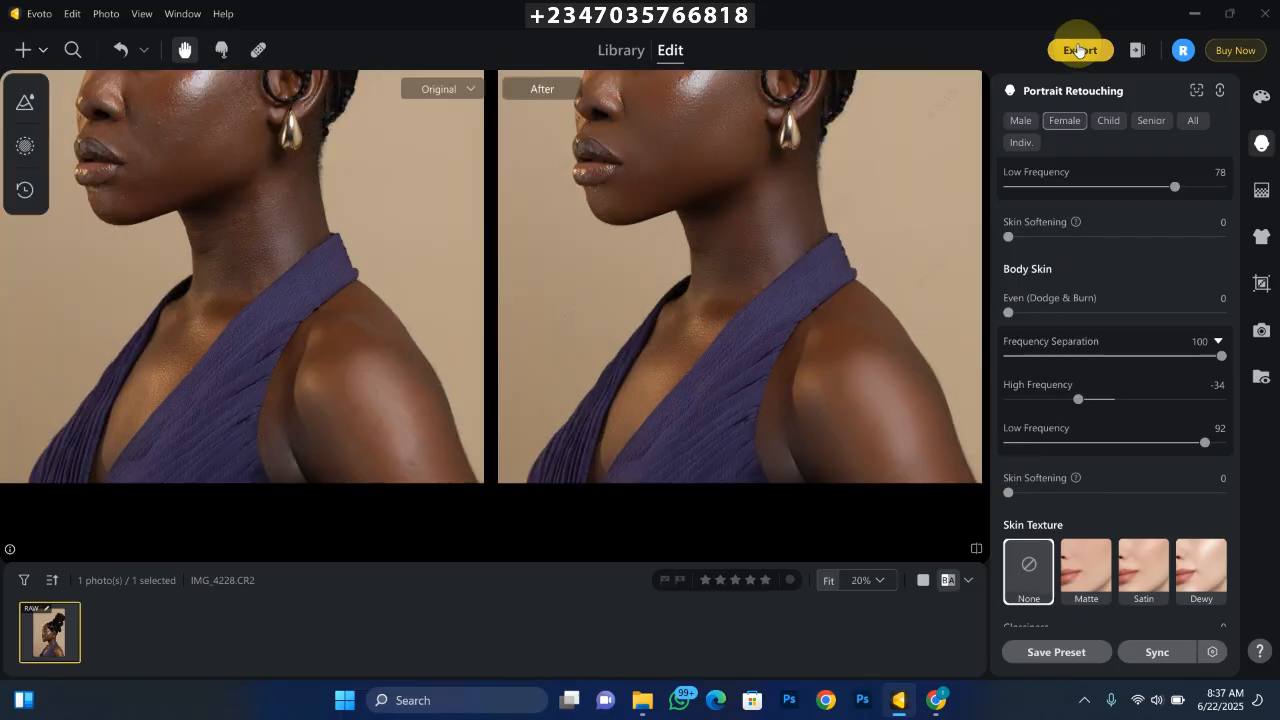
key("ctrl+equal")
left_click_drag(677, 280, 747, 546)
scroll(1060, 300, "up", 2)
left_click_drag(1009, 188, 1224, 190)
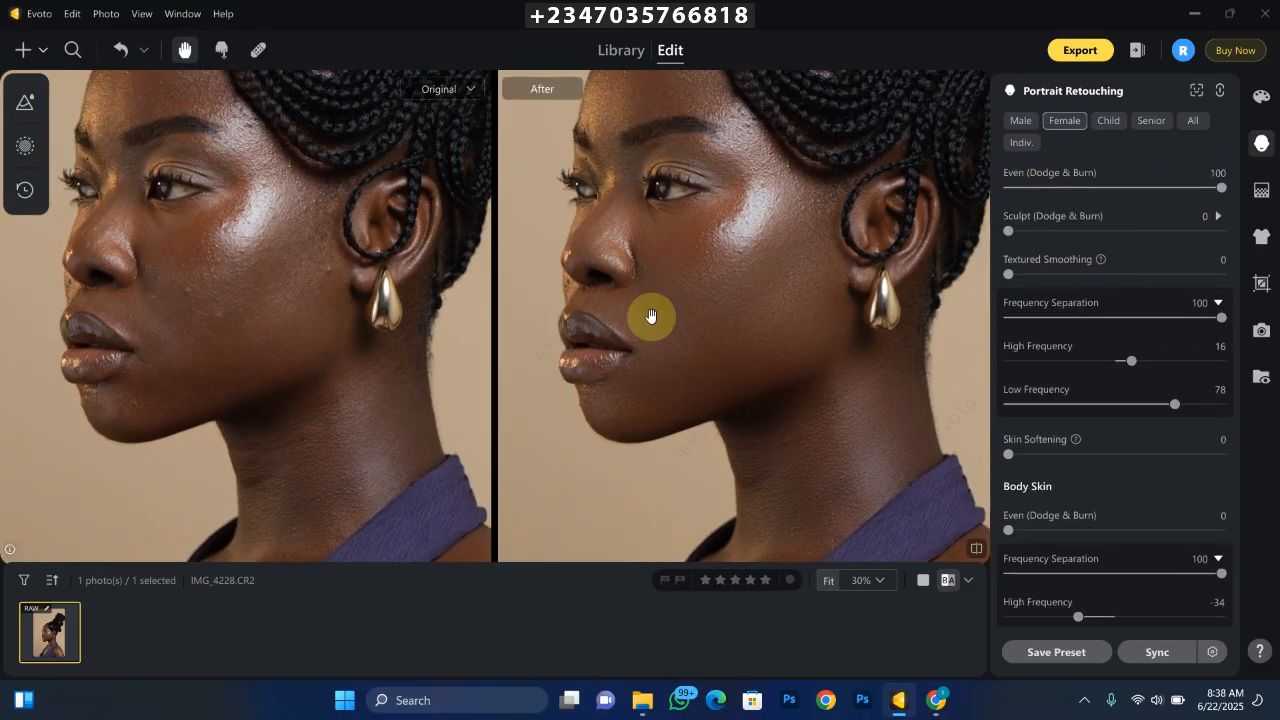
left_click_drag(1009, 231, 1188, 231)
key("ctrl+minus")
key("ctrl+minus")
key("ctrl+equal")
key("ctrl+minus")
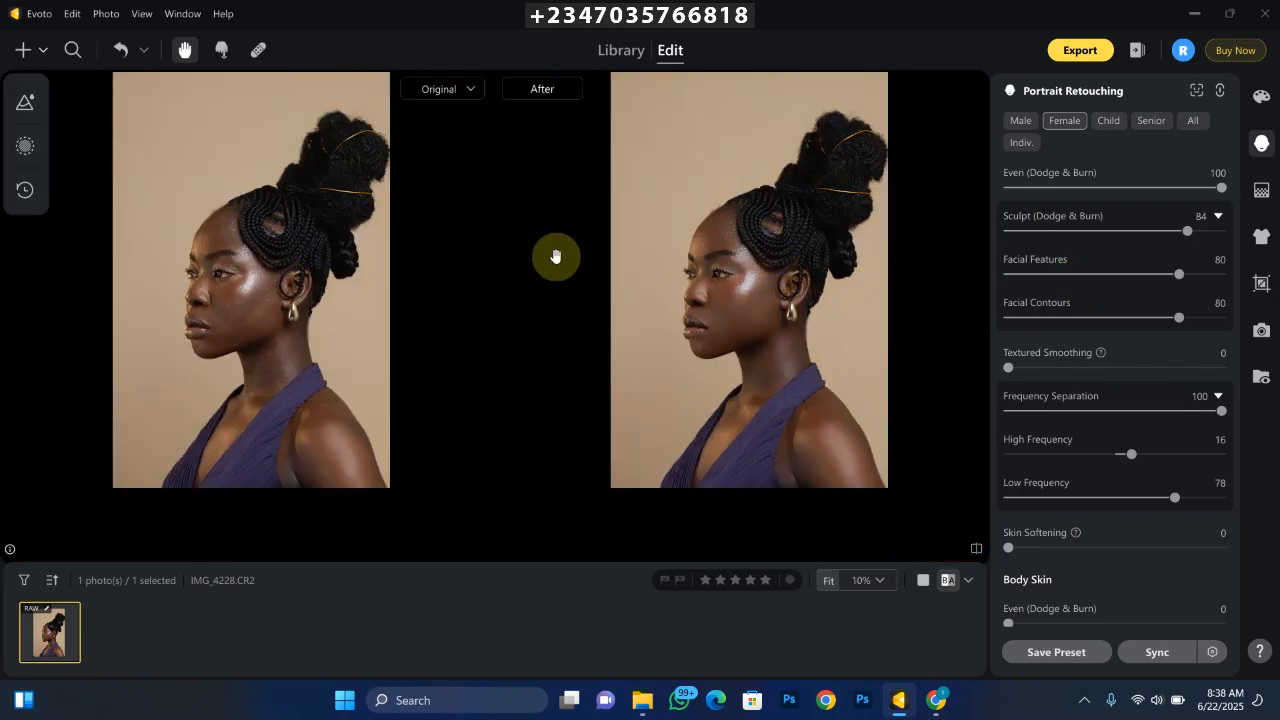
- Collapse the skin and eye settings and apply the dark-haired Hardcore makeup suite look at amount 80
scroll(1060, 300, "up", 2)
left_click(1008, 214)
left_click(1007, 364)
mouse_move(1237, 190)
left_mouse_down()
mouse_move(1237, 326)
mouse_move(1237, 222)
left_mouse_up()
left_click(1008, 274)
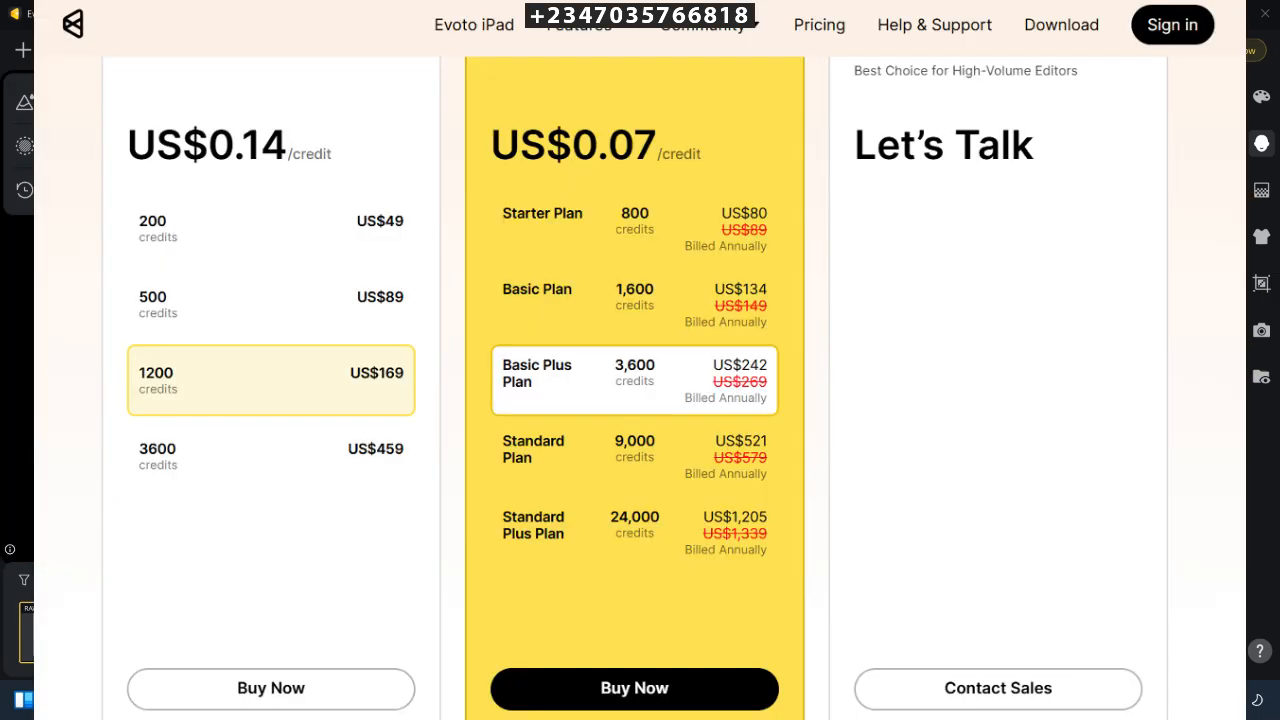
key("ctrl+equal")
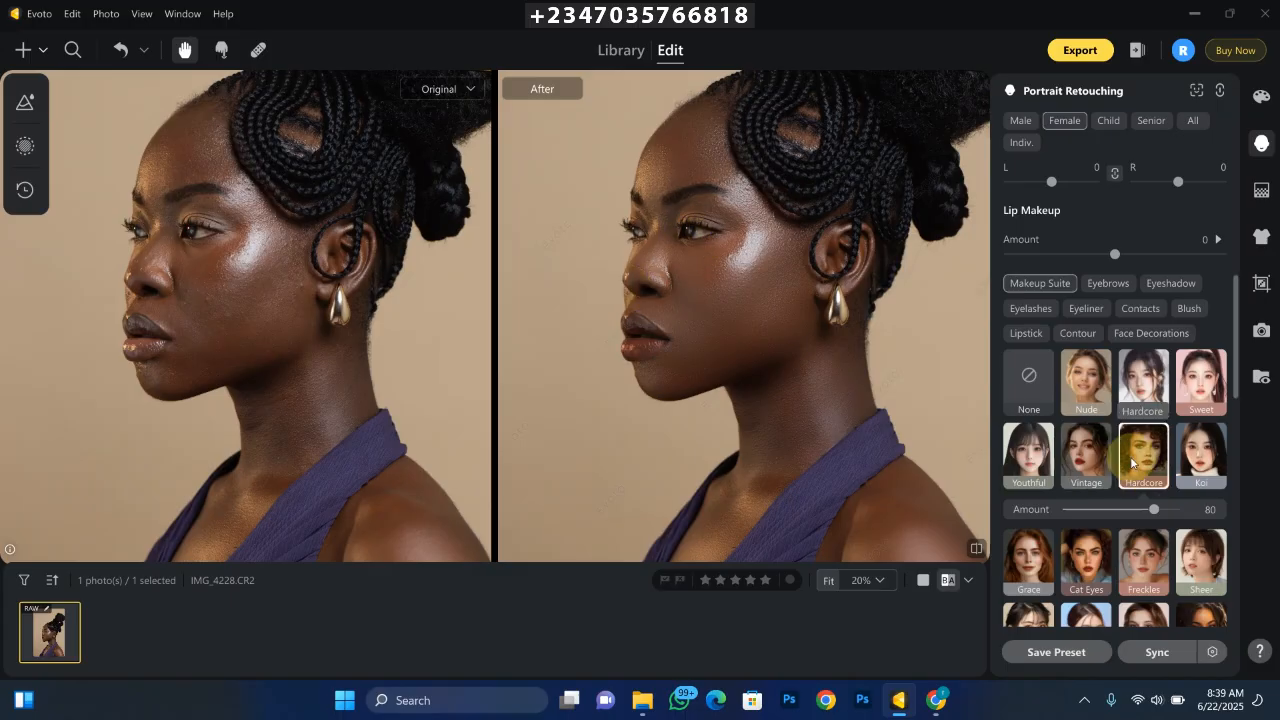
key("ctrl+minus")
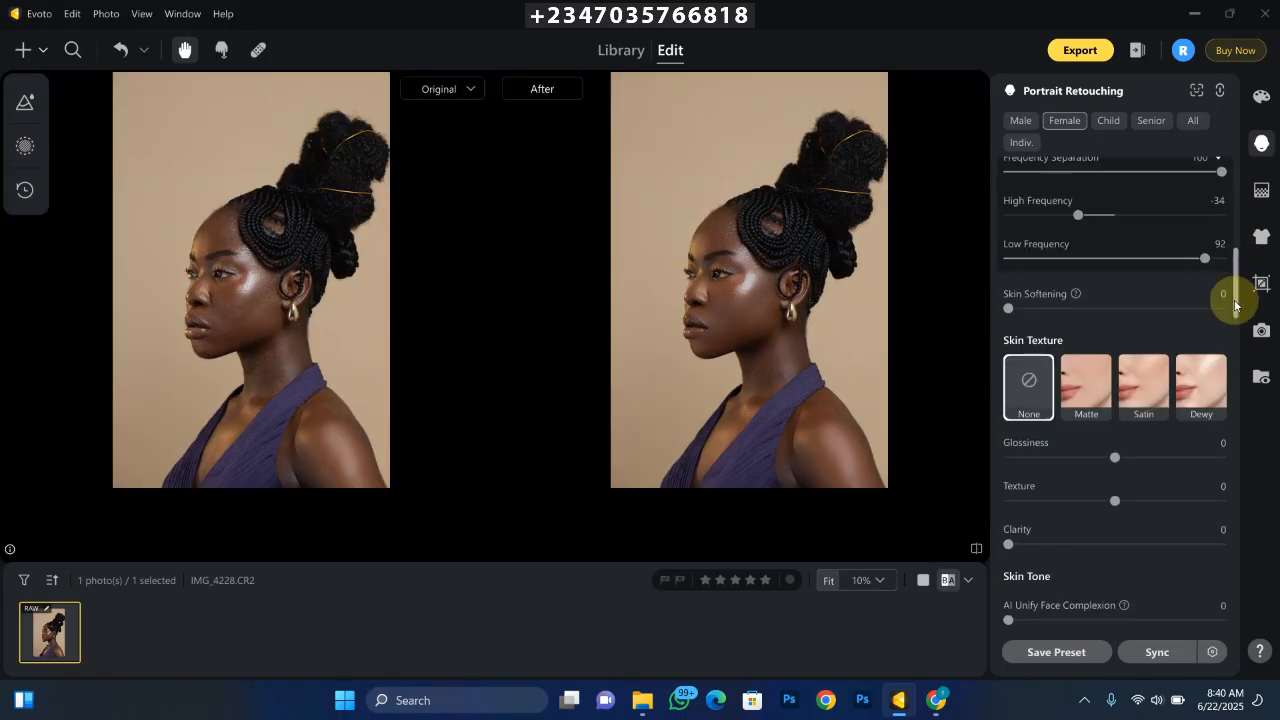
- Apply the muted reddish-brown skin tone swatch at an amount of 50
scroll(1235, 305, "down", 3)
left_click(1137, 507)
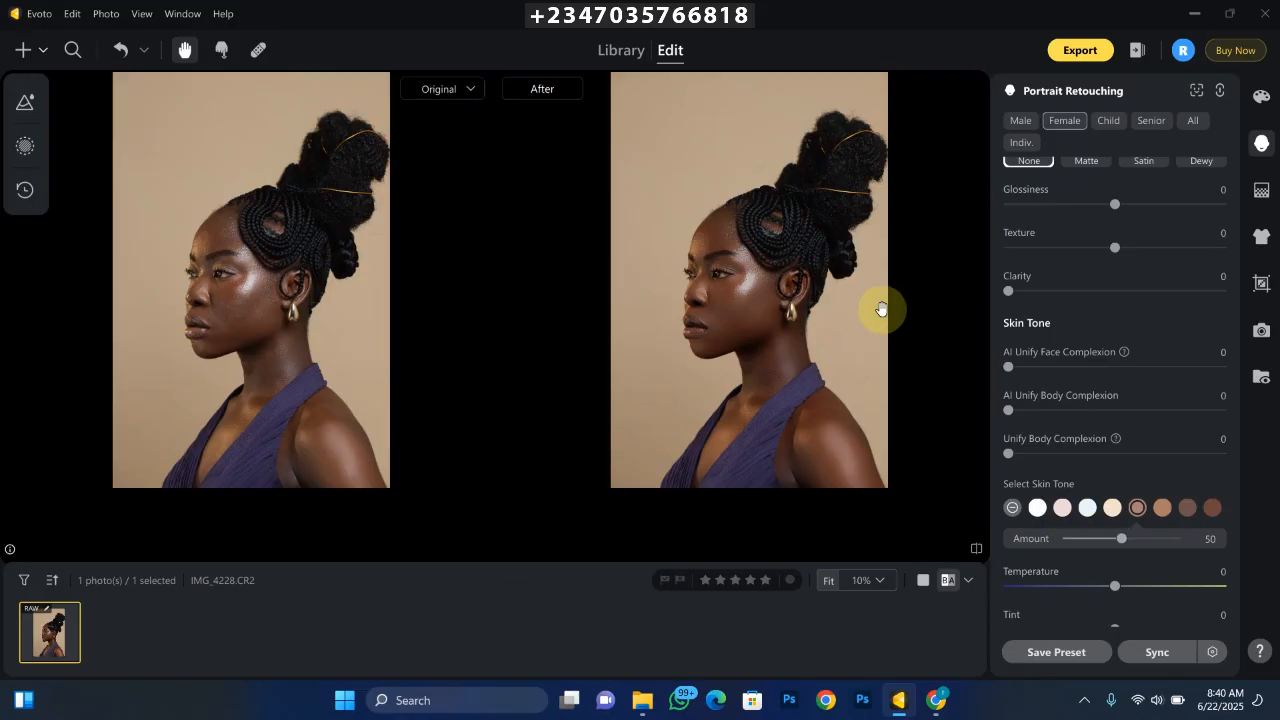
scroll(512, 301, "up", 2)
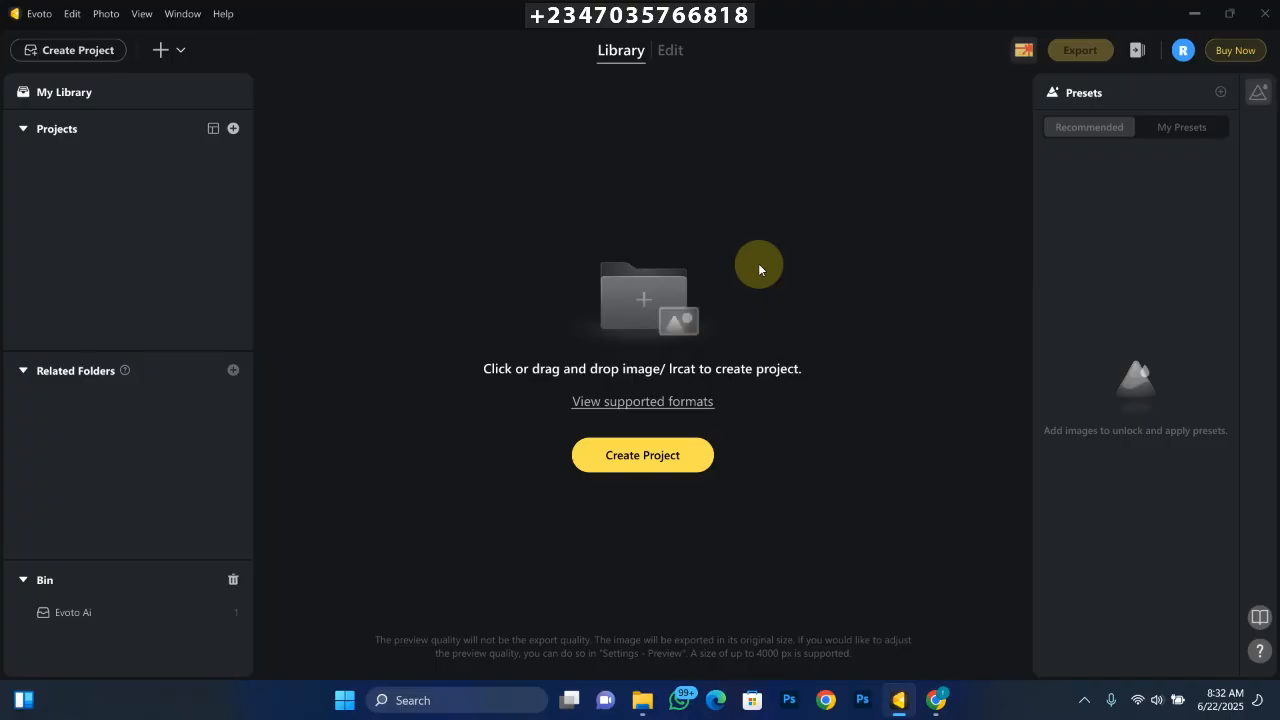
- Import the photo IMG_4228 from the Pictures folder to create a new project
mouse_move(643, 697)
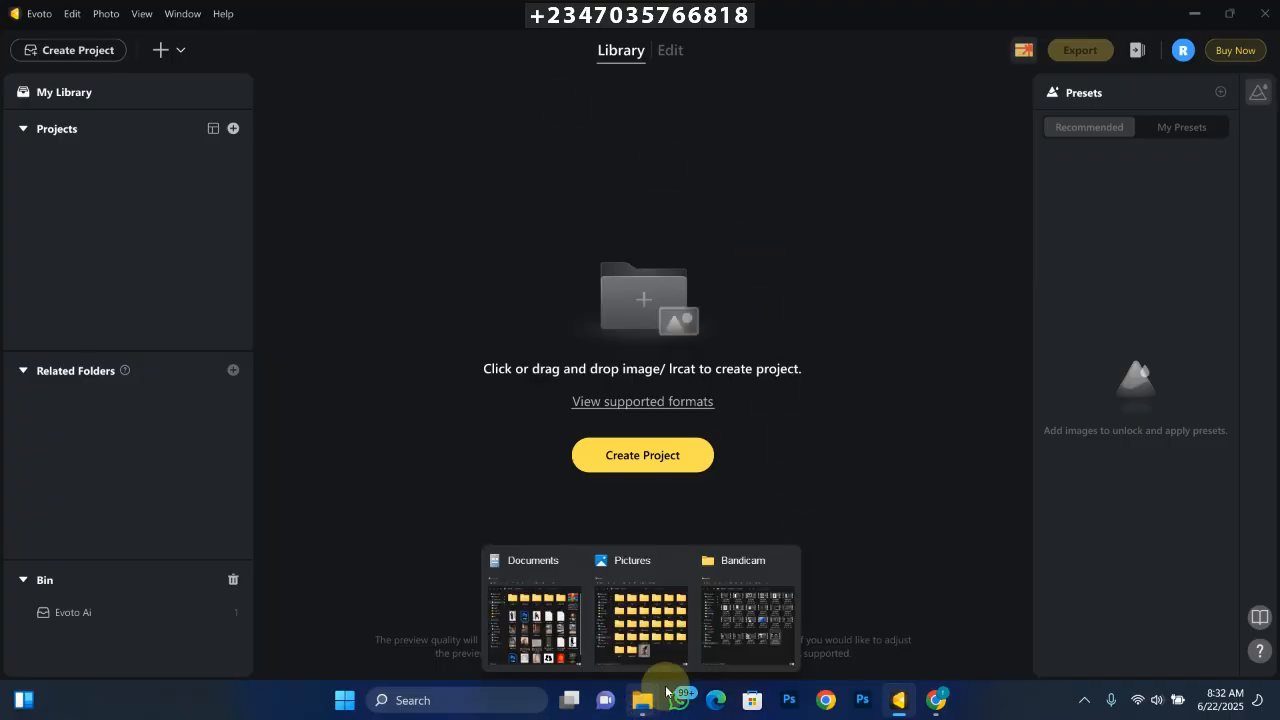
left_click(757, 655)
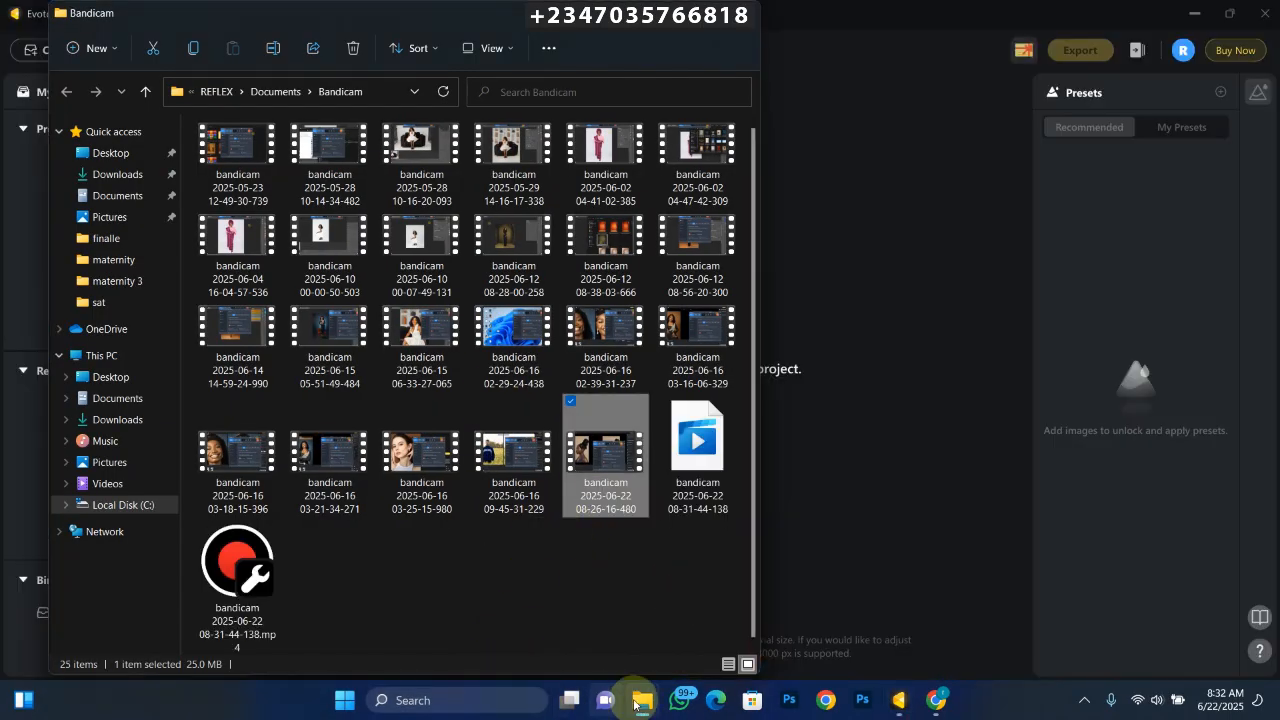
mouse_move(643, 697)
left_click(643, 638)
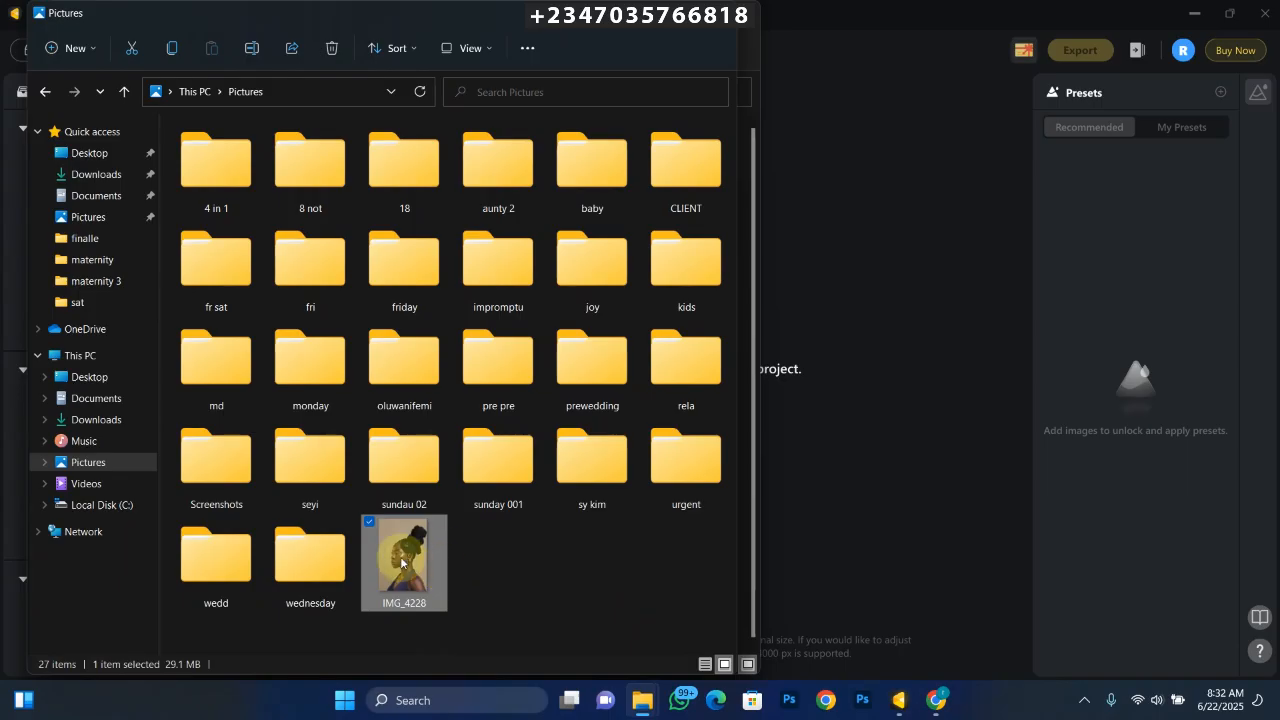
left_click_drag(401, 563, 811, 327)
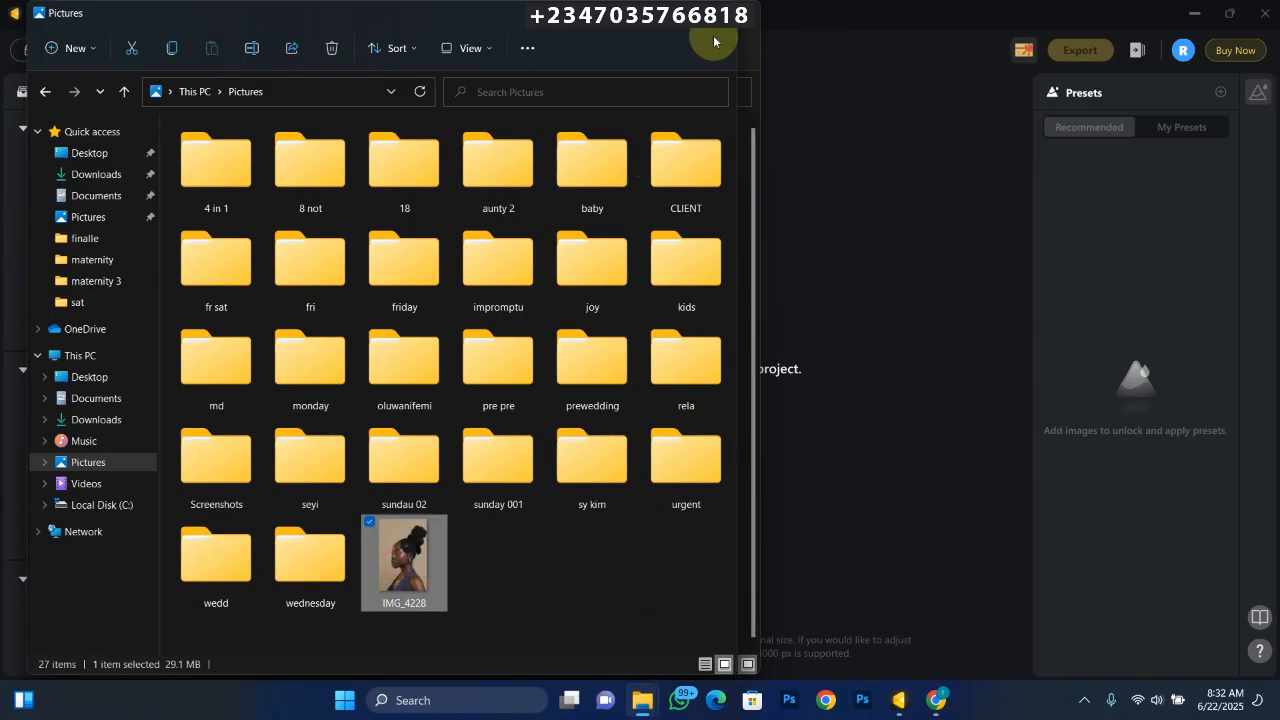
left_click(884, 490)
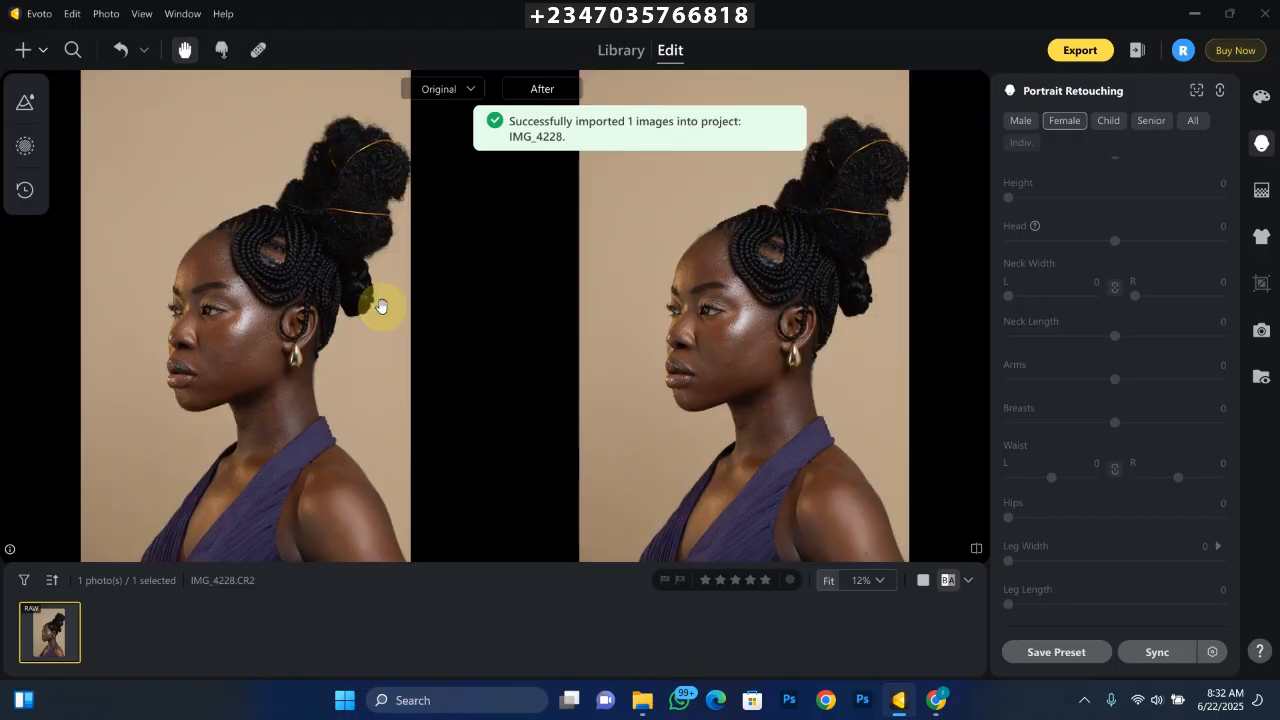
- Set Freckles & Acne to 100 in the Blemish Removal face refinement settings
scroll(380, 305, "up", 2)
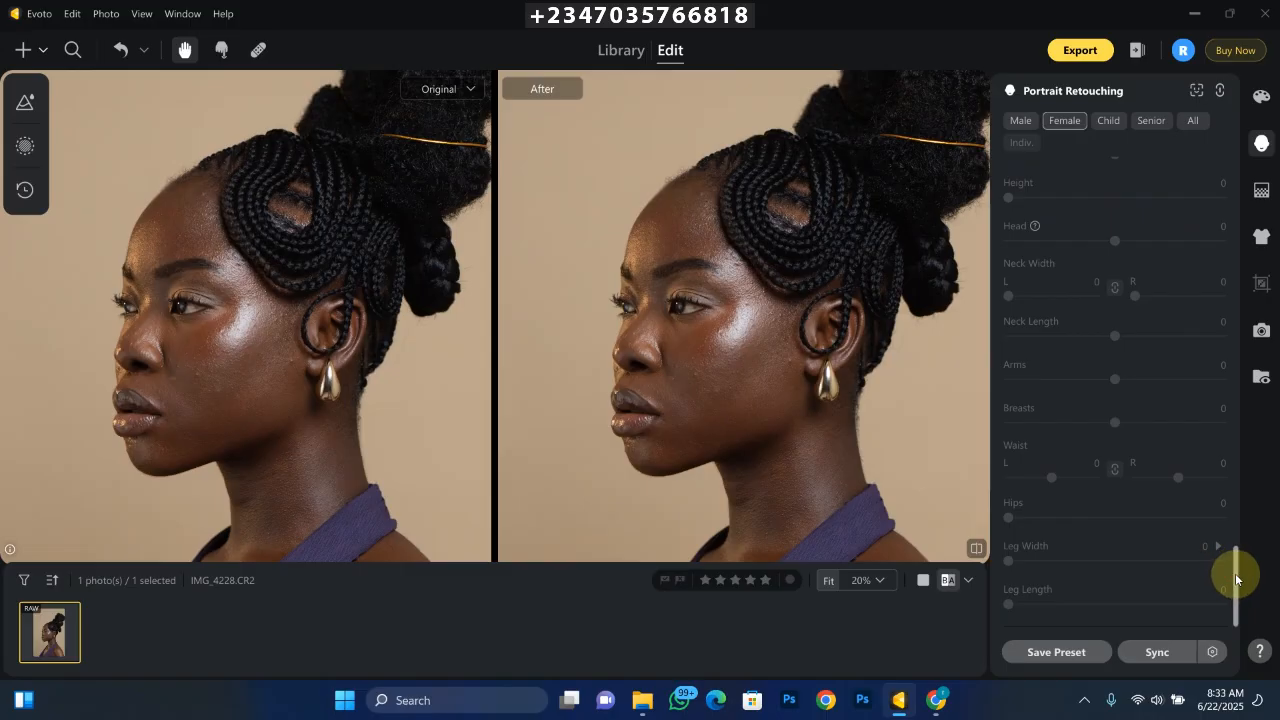
mouse_move(1234, 571)
left_mouse_down()
mouse_move(1237, 186)
mouse_move(1171, 143)
left_mouse_up()
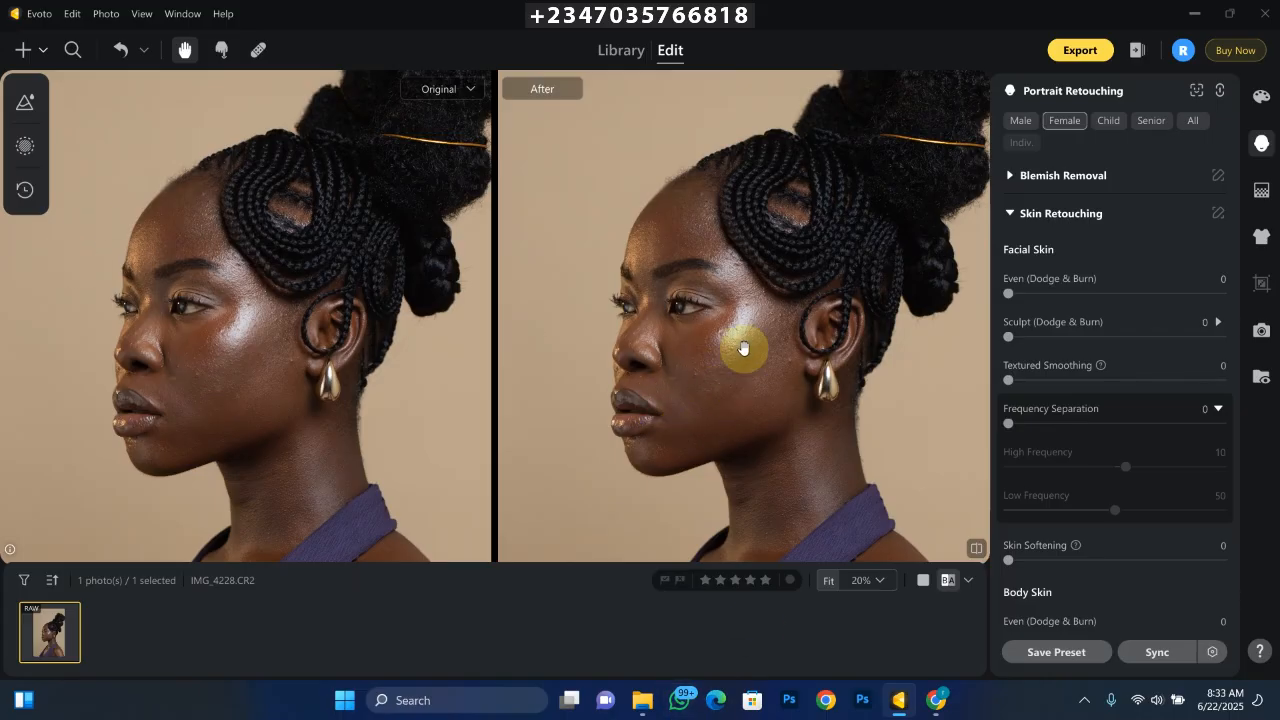
left_click(1010, 176)
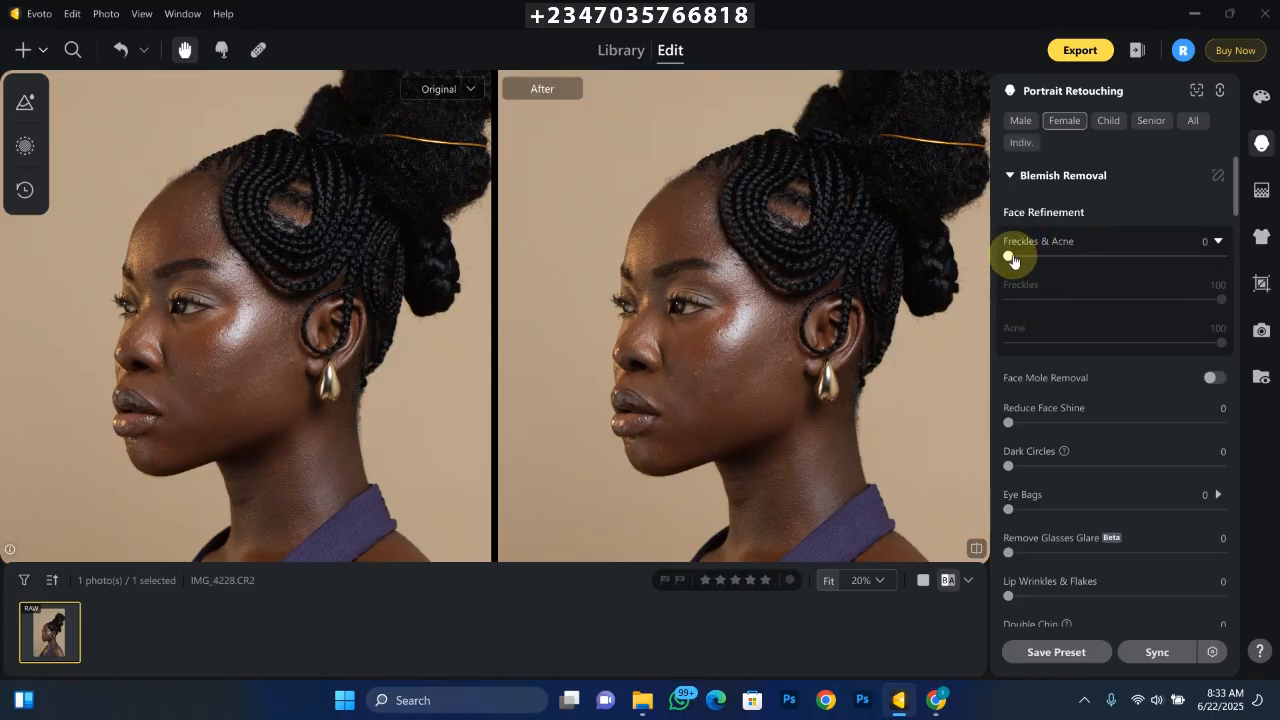
left_click_drag(1012, 259, 1230, 265)
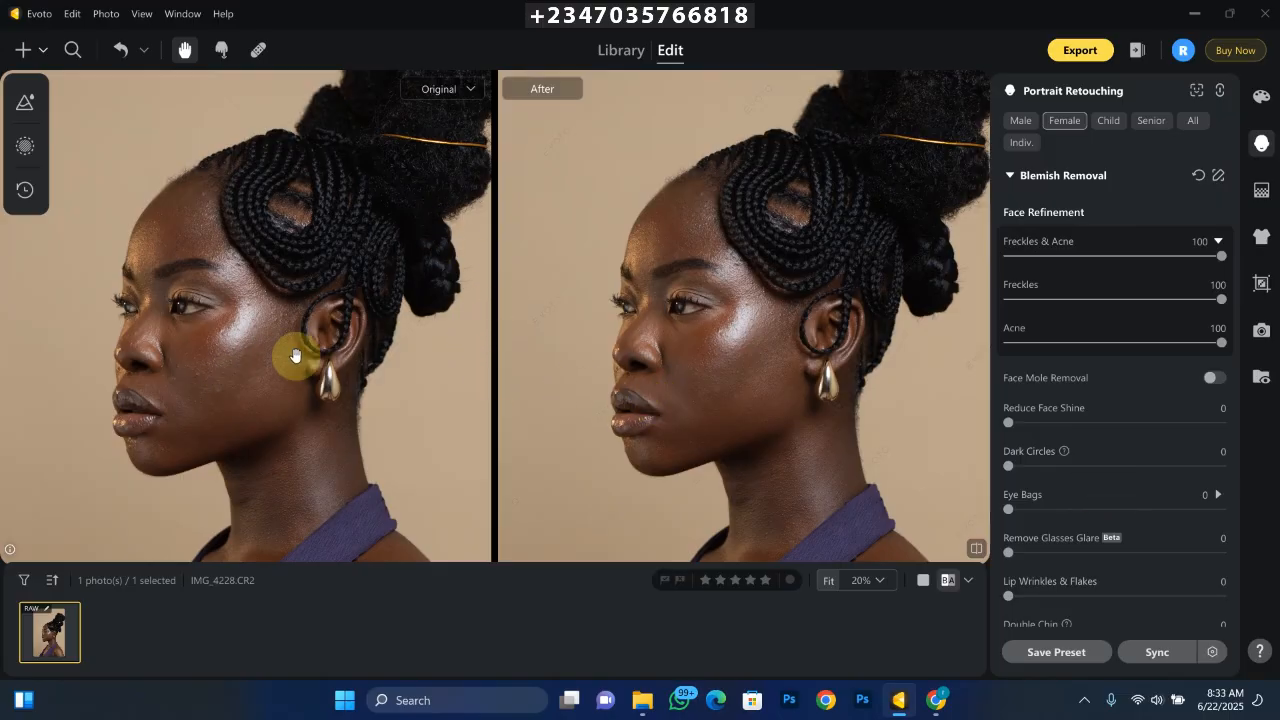
- Compare the face's blemish removal with the original photo at several zoom levels
left_click(681, 398)
left_click_drag(681, 398, 720, 485)
scroll(695, 460, "up", 1)
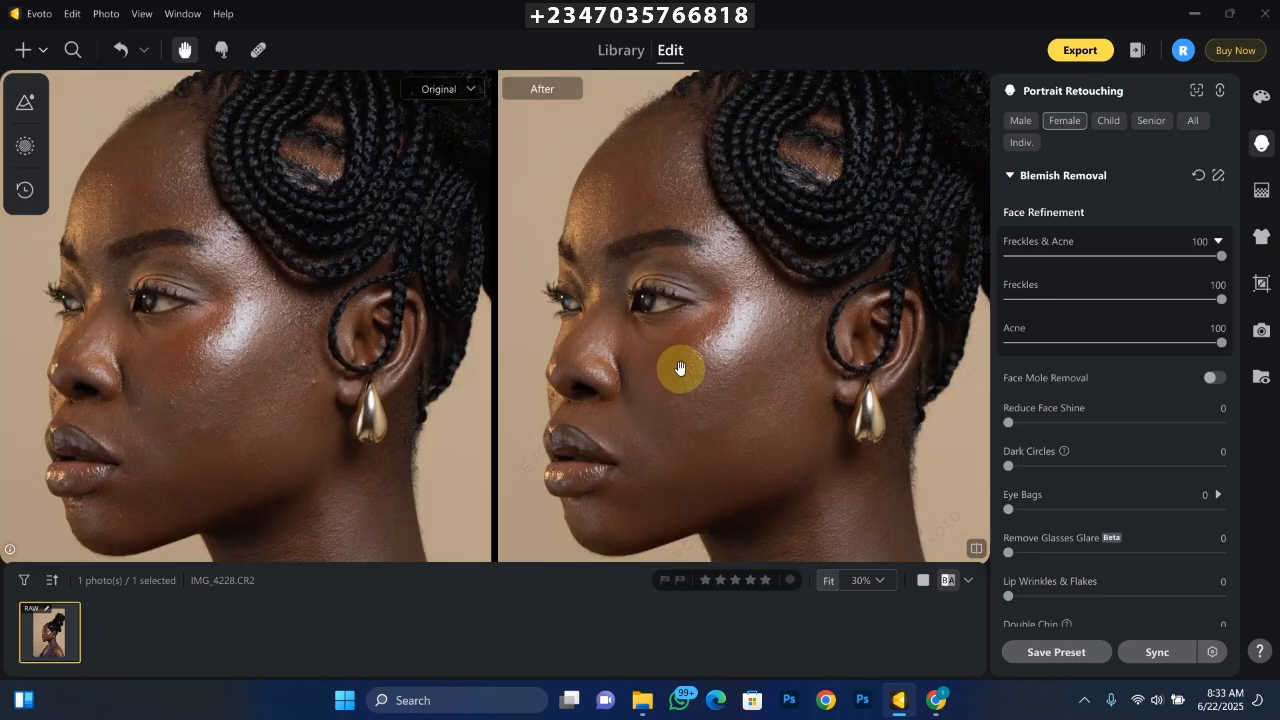
scroll(700, 410, "down", 1)
scroll(614, 380, "up", 2)
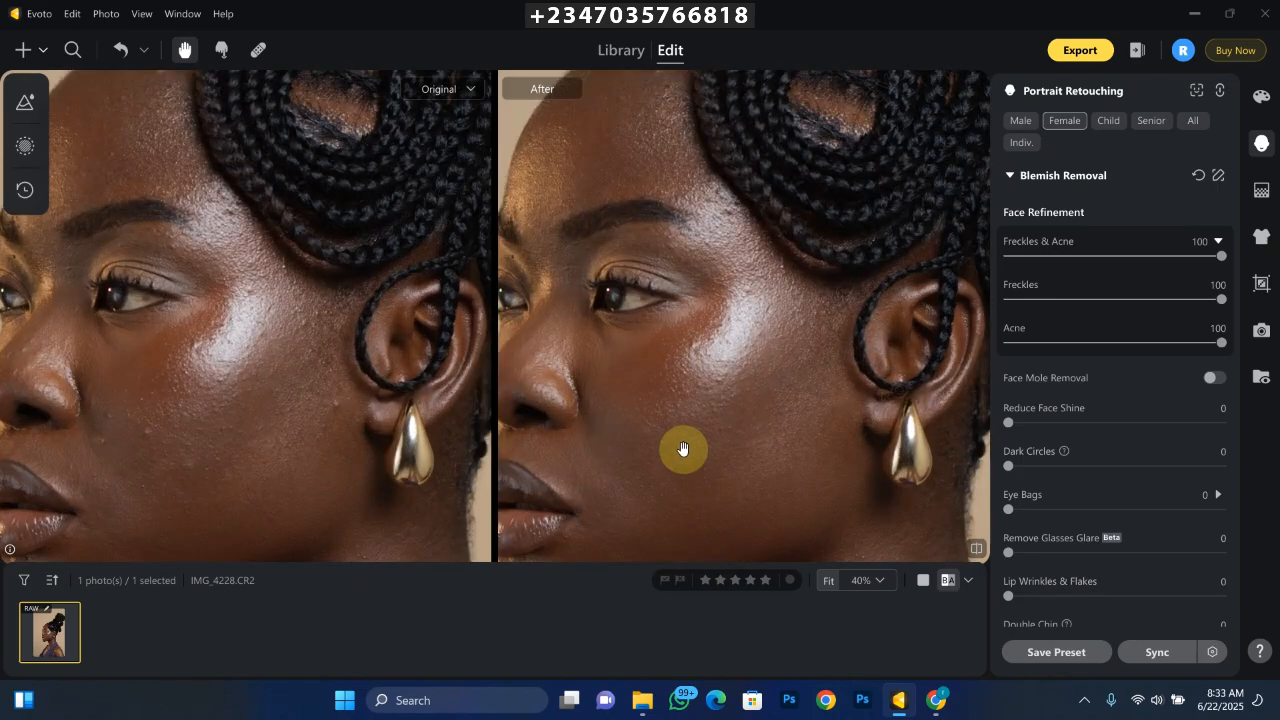
scroll(680, 450, "down", 2)
scroll(660, 410, "down", 1)
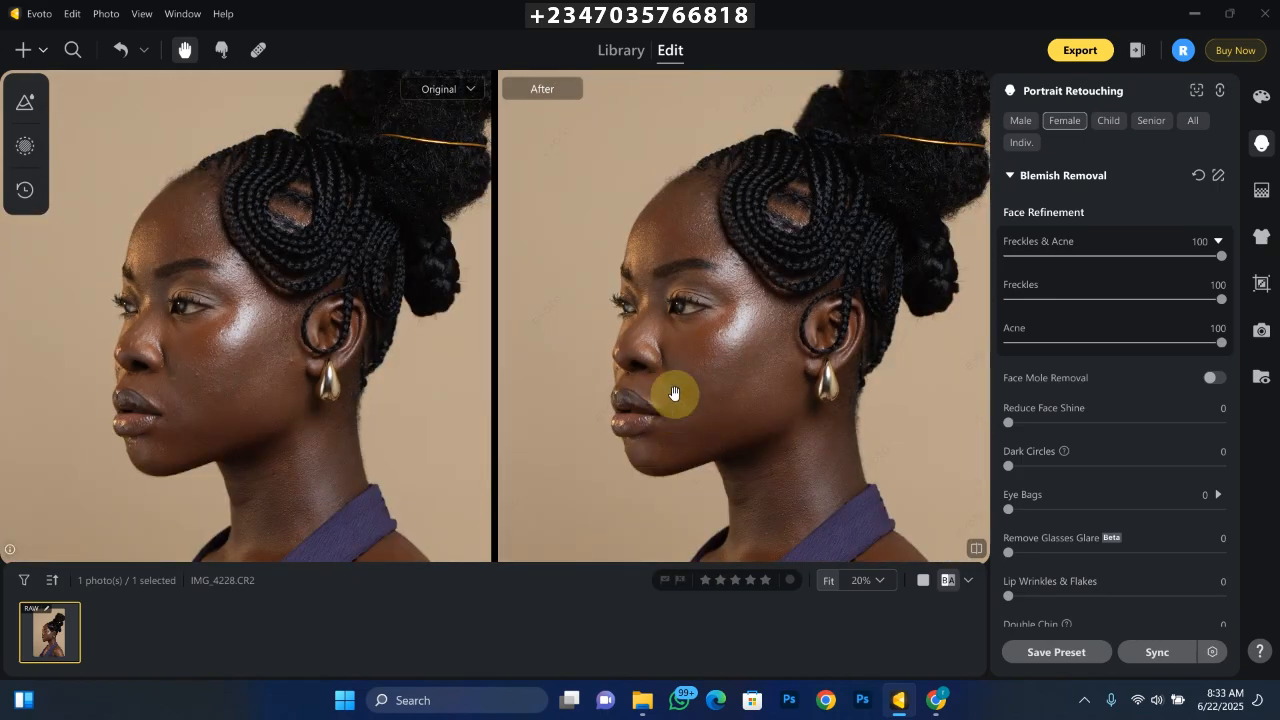
scroll(665, 398, "up", 1)
scroll(700, 400, "down", 1)
scroll(723, 400, "down", 1)
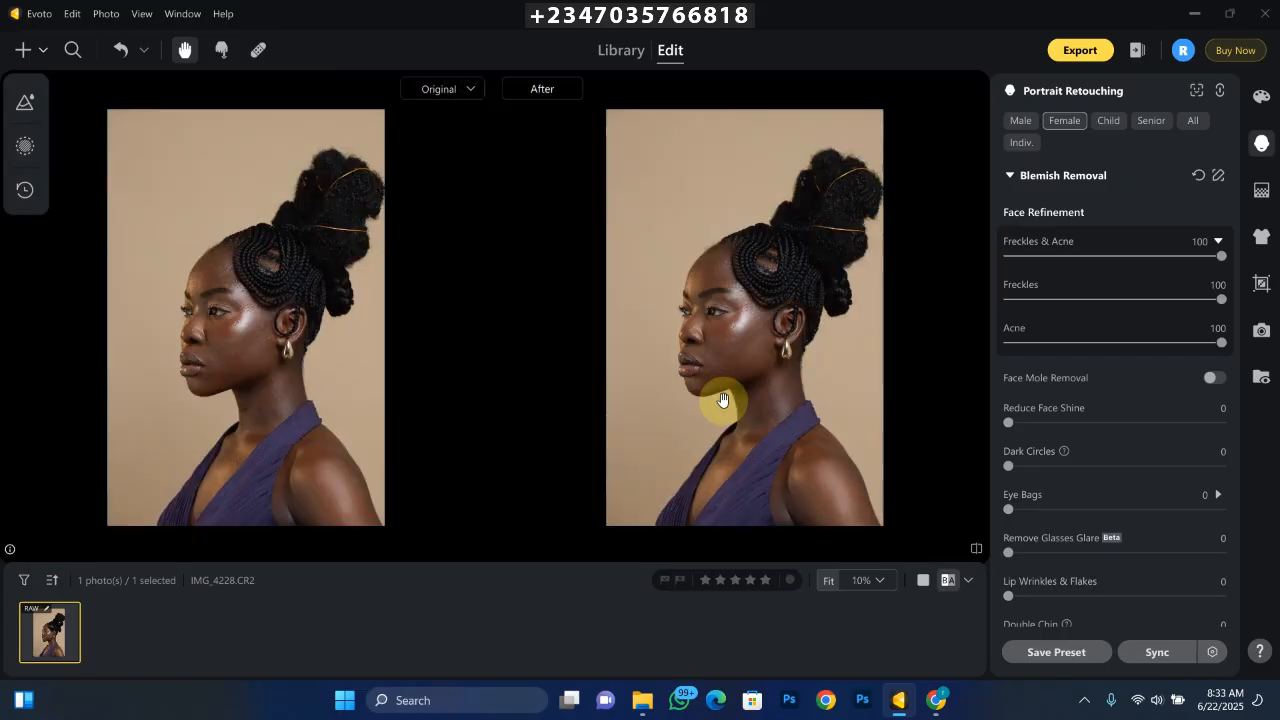
scroll(723, 400, "up", 2)
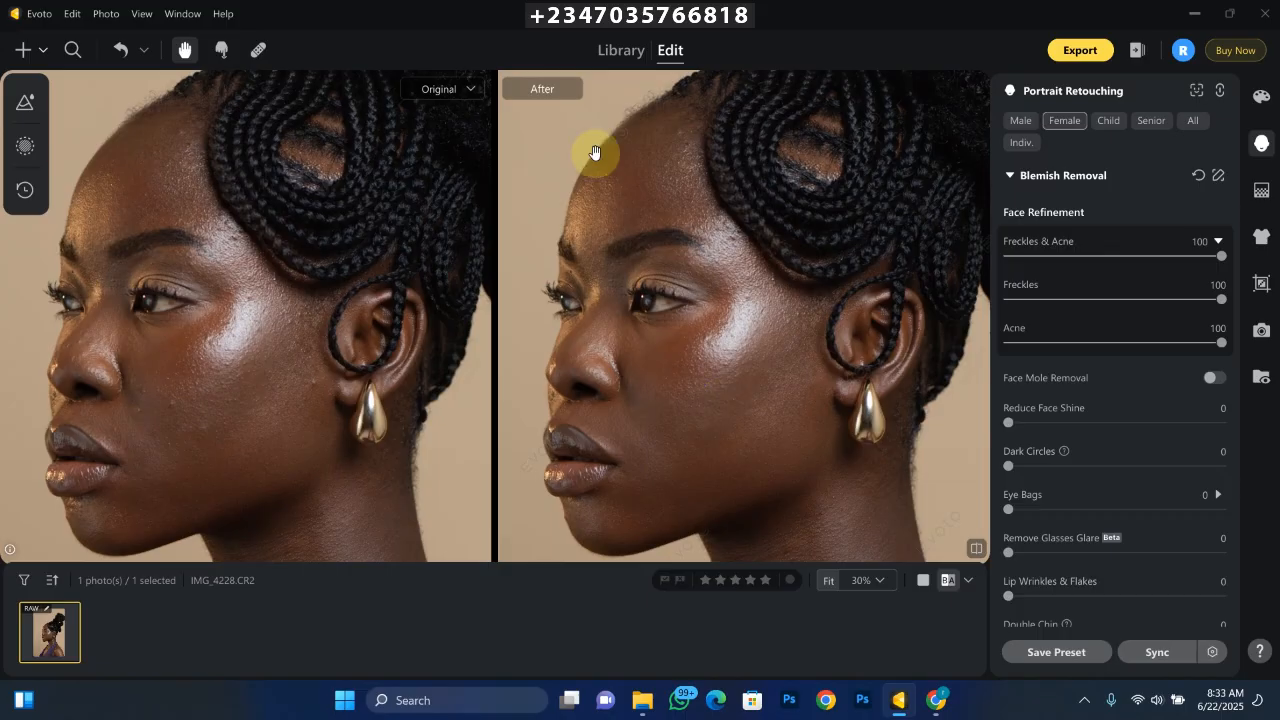
scroll(677, 237, "down", 1)
scroll(749, 280, "up", 1)
scroll(790, 255, "down", 1)
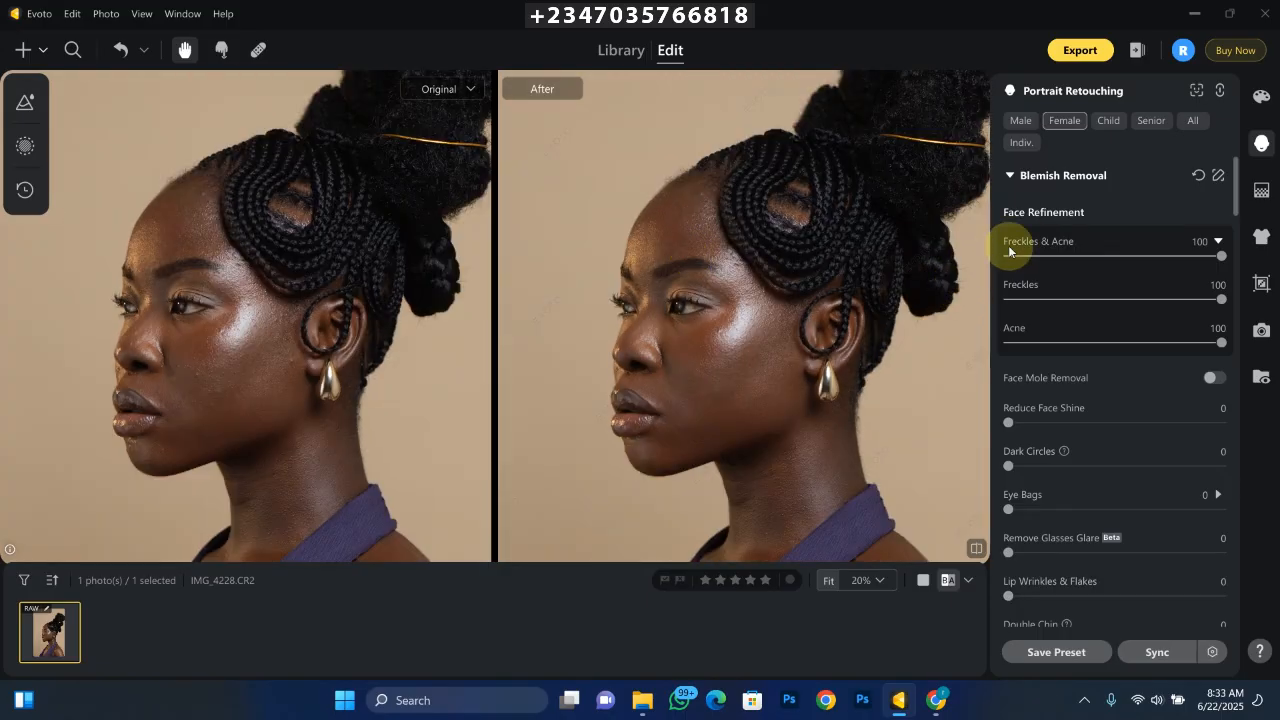
- Collapse the blemish settings and set the facial skin's Frequency Separation to 100
left_click(1011, 177)
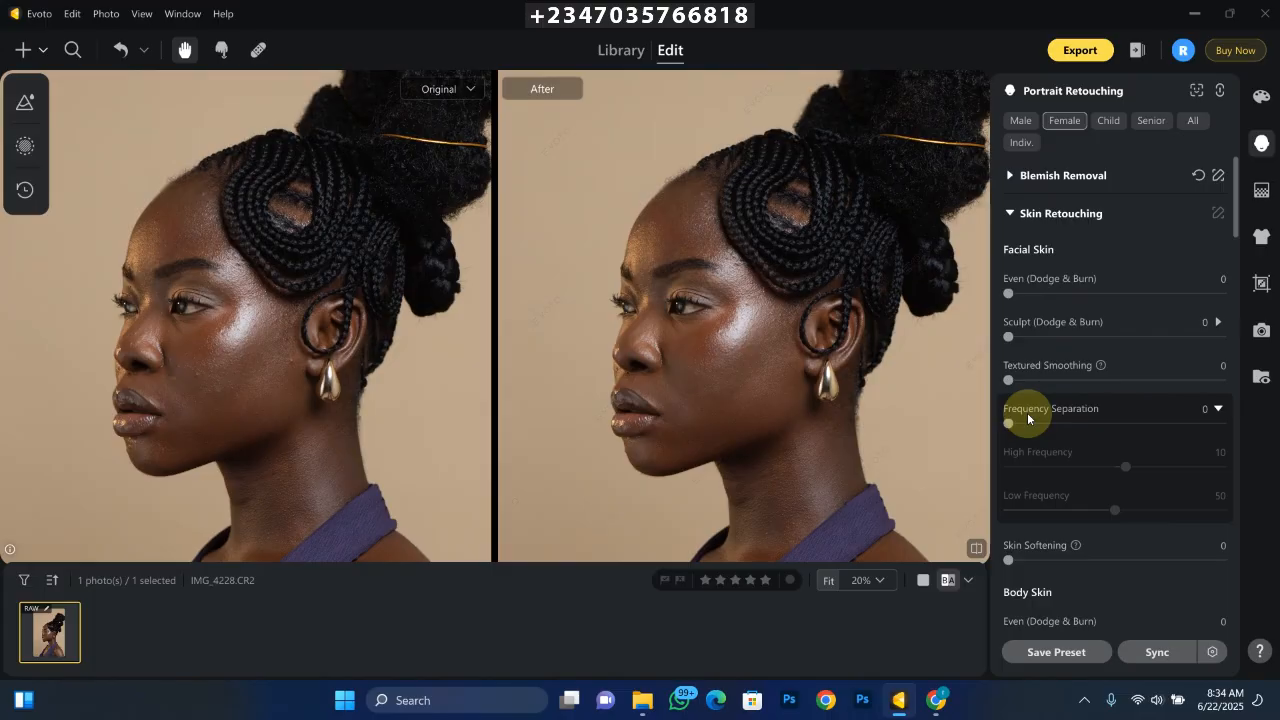
left_click(1012, 214)
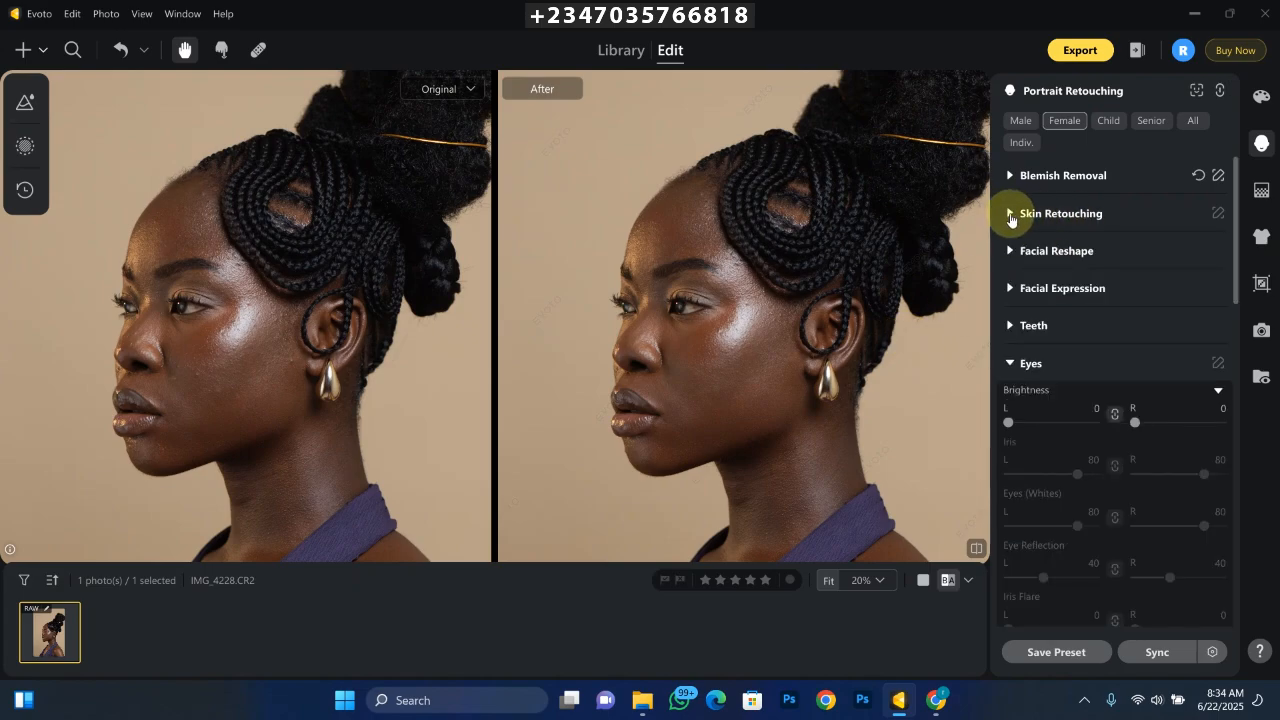
left_click(1012, 214)
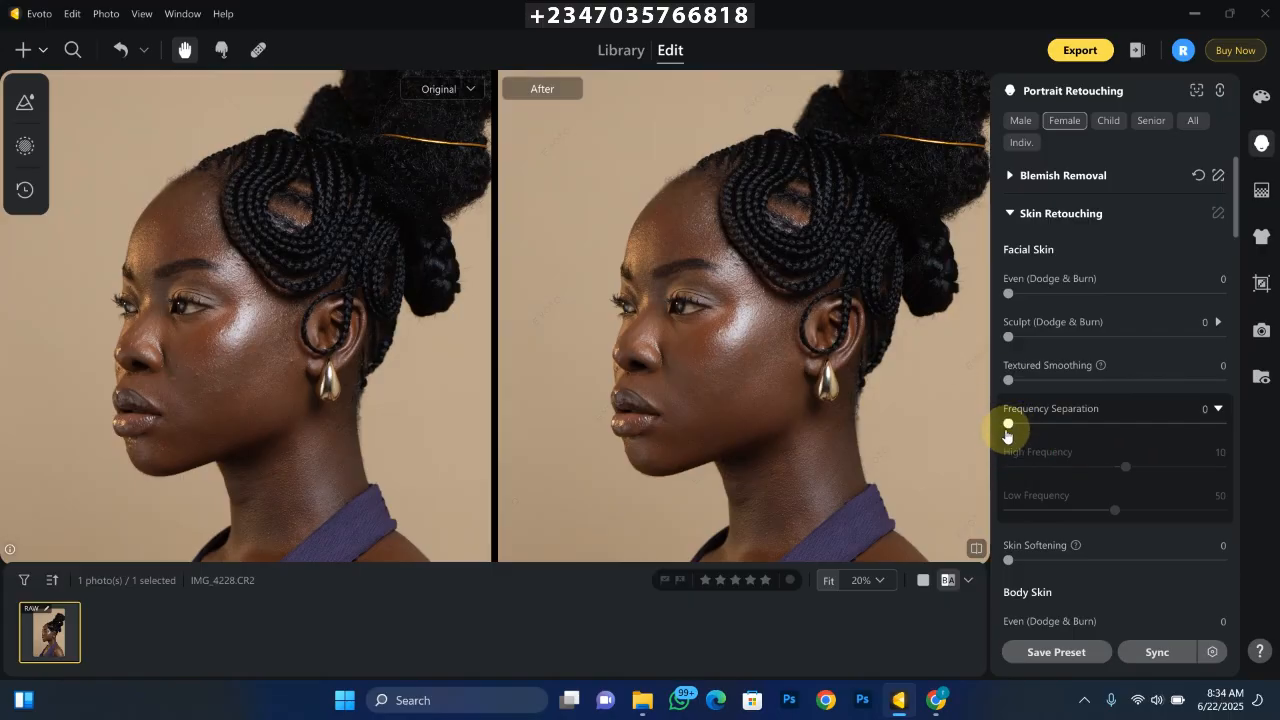
left_click_drag(1008, 425, 1240, 440)
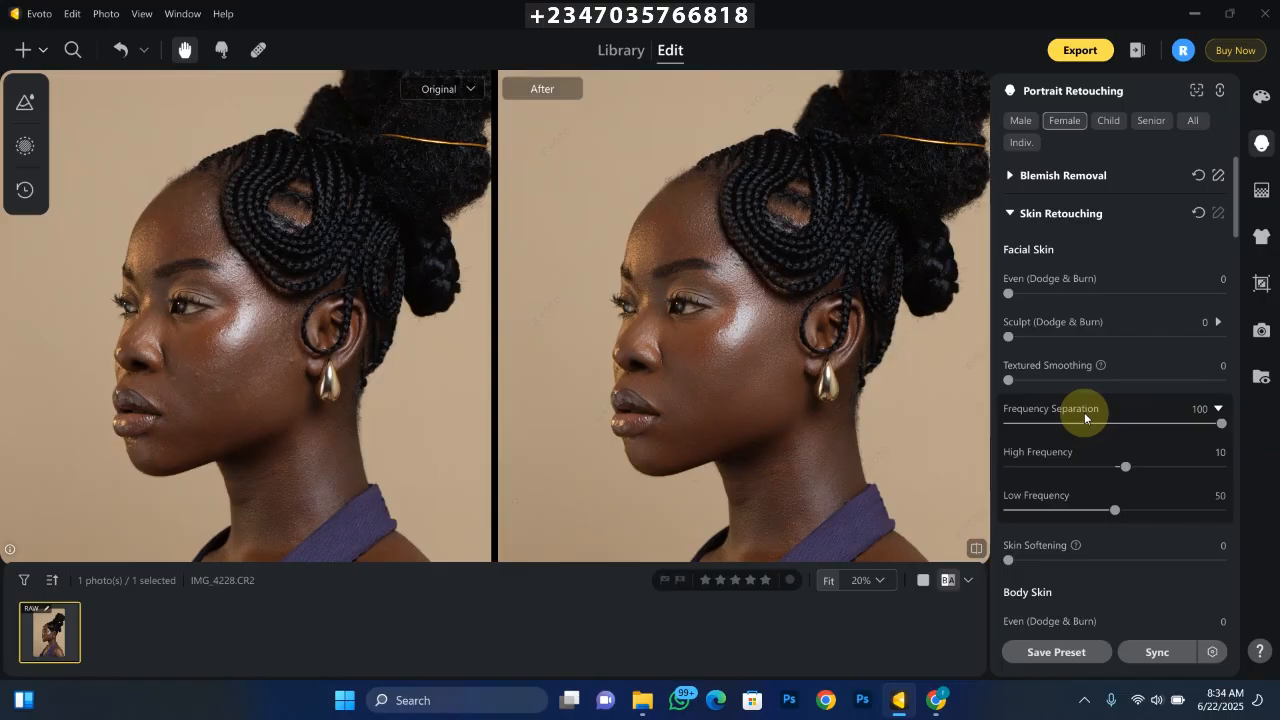
- Examine the frequency separation effect on the facial skin against the original, close up and zoomed out
scroll(686, 298, "up", 2)
scroll(716, 362, "down", 2)
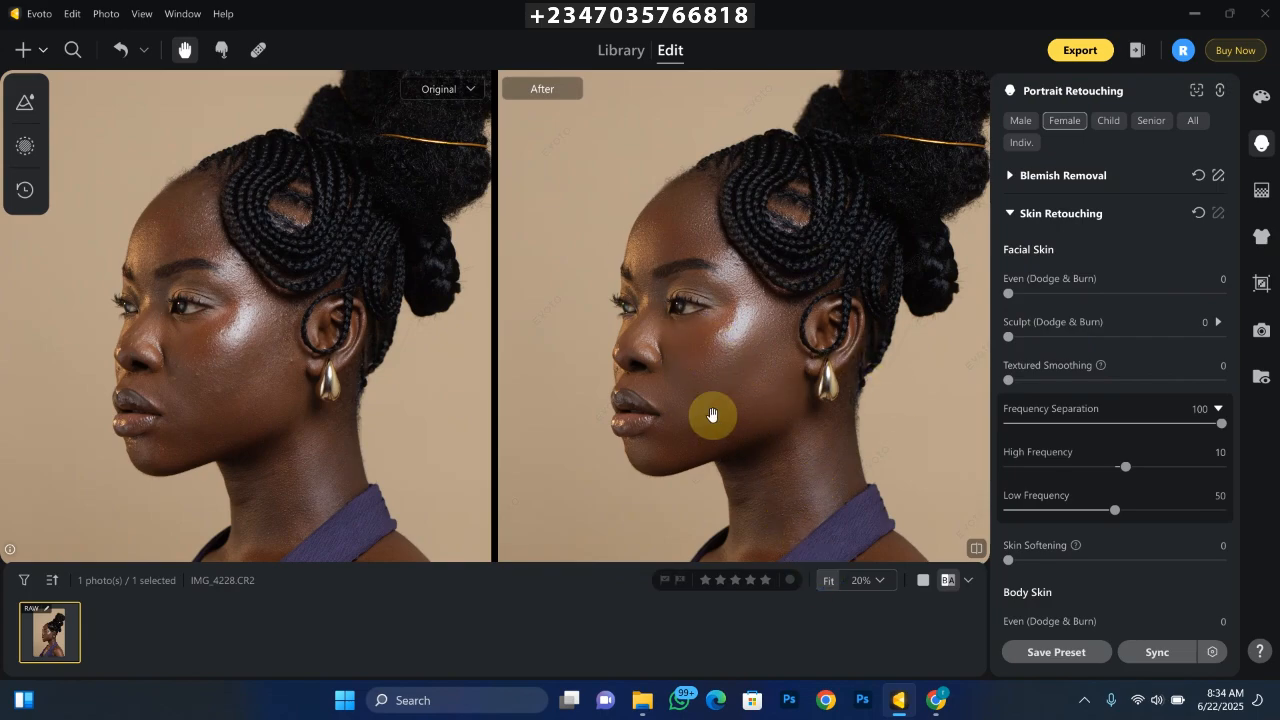
key("backslash")
key("ctrl+plus")
key("ctrl+plus")
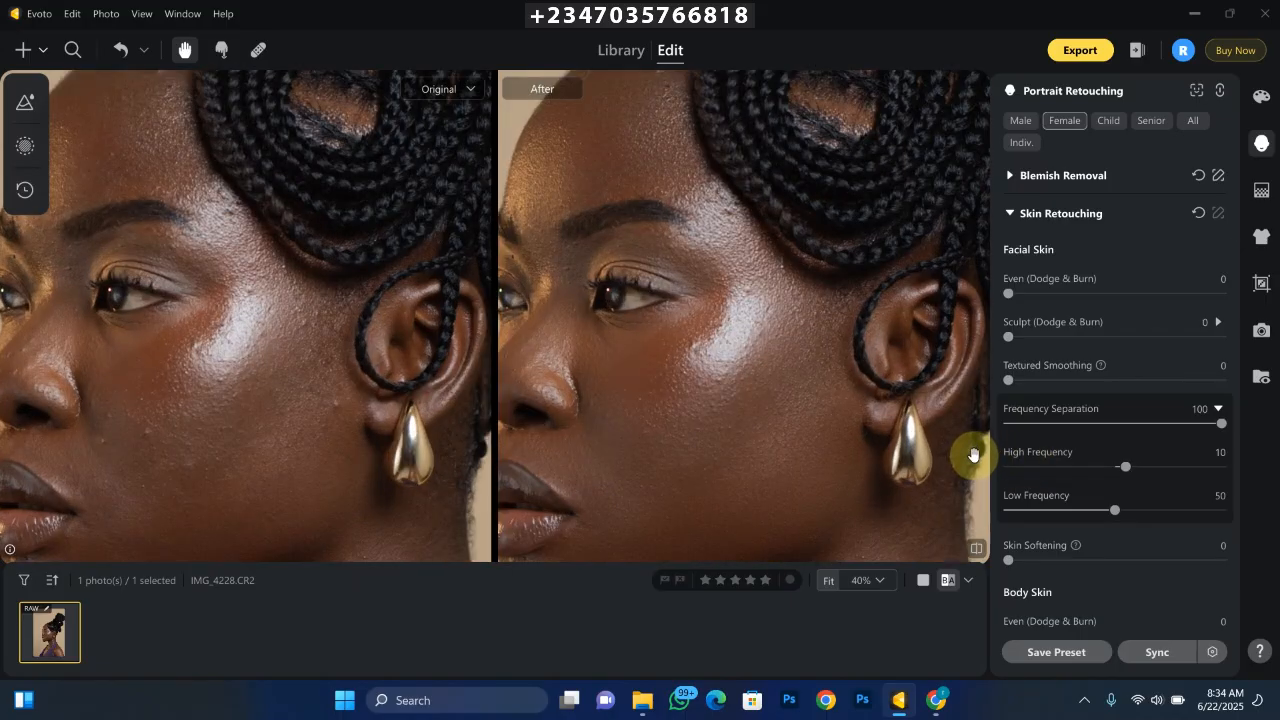
scroll(973, 456, "down", 3)
scroll(947, 452, "up", 1)
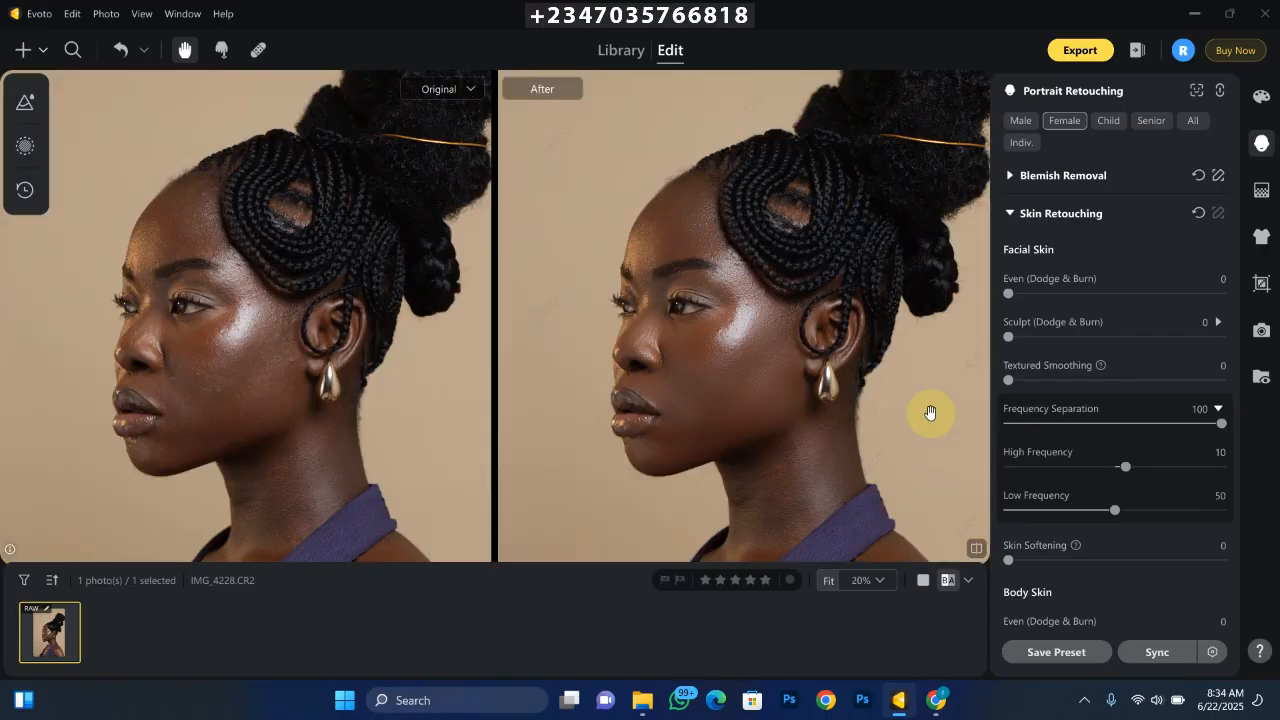
- Try lowering the facial skin's High Frequency to -48 under Frequency Separation
scroll(893, 347, "up", 2)
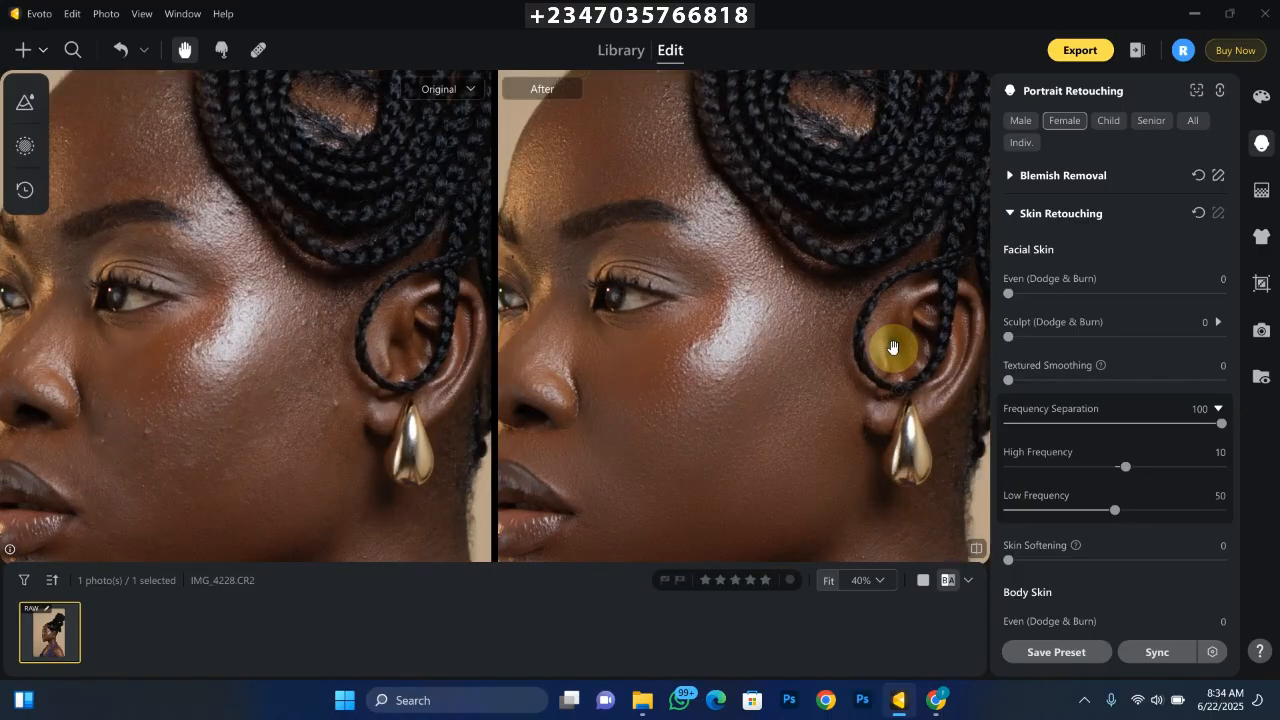
scroll(893, 347, "down", 2)
scroll(894, 345, "up", 1)
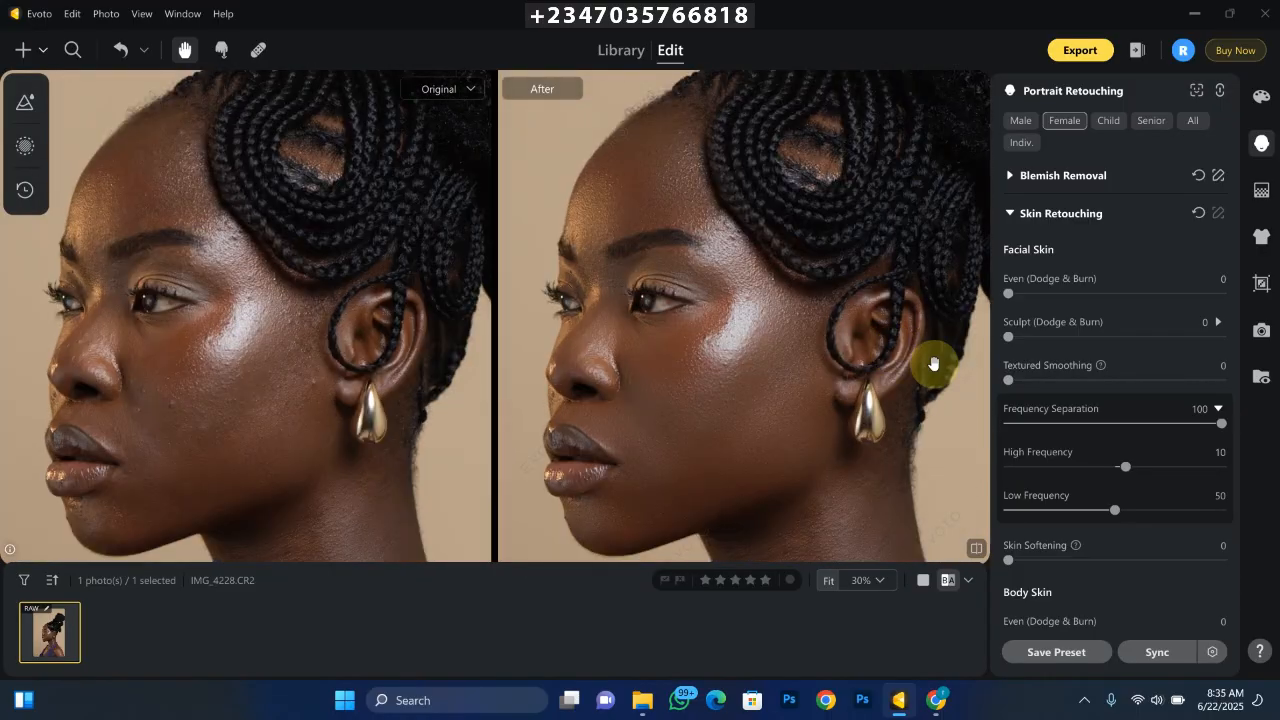
scroll(988, 466, "down", 1)
scroll(837, 349, "up", 1)
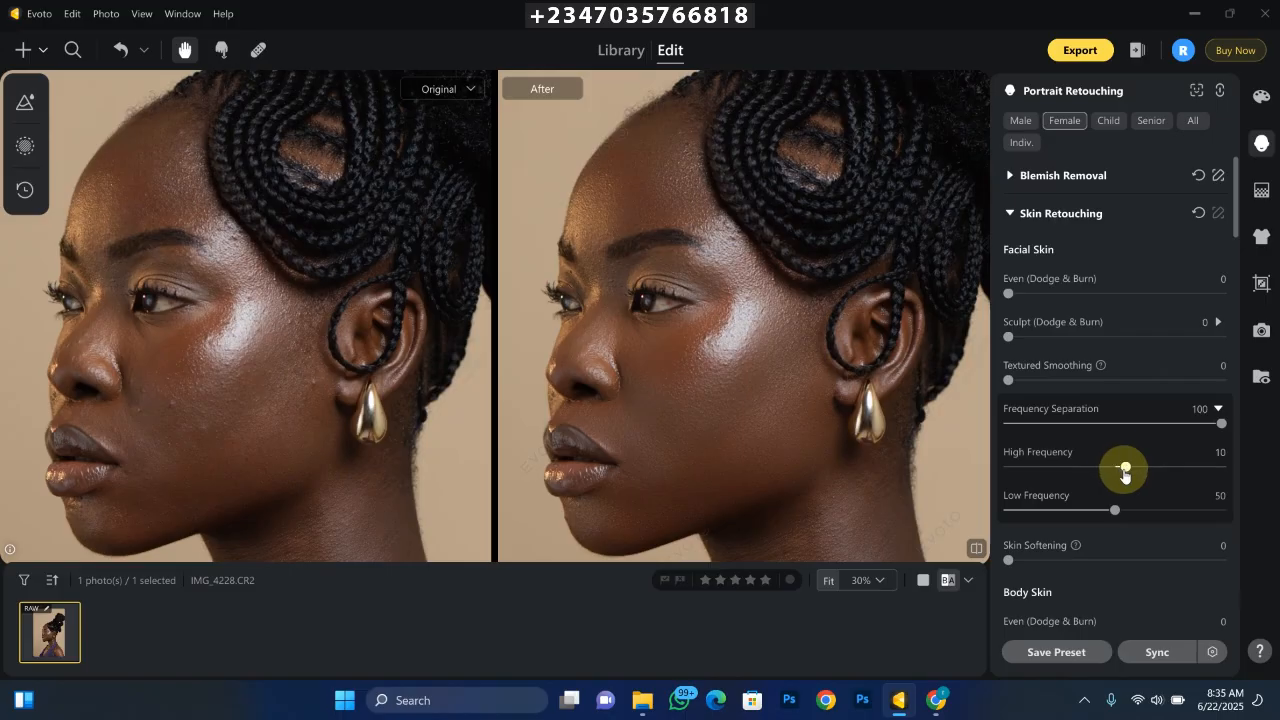
left_click_drag(1125, 471, 1086, 473)
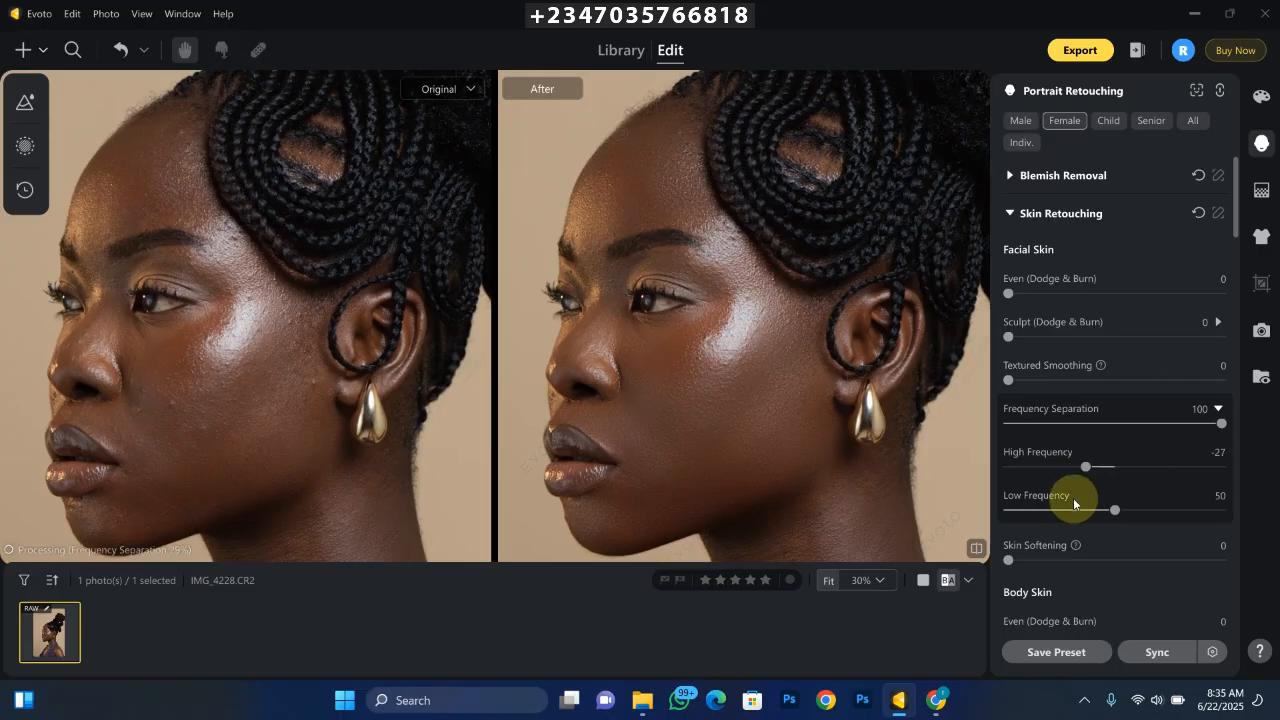
left_click(1081, 468)
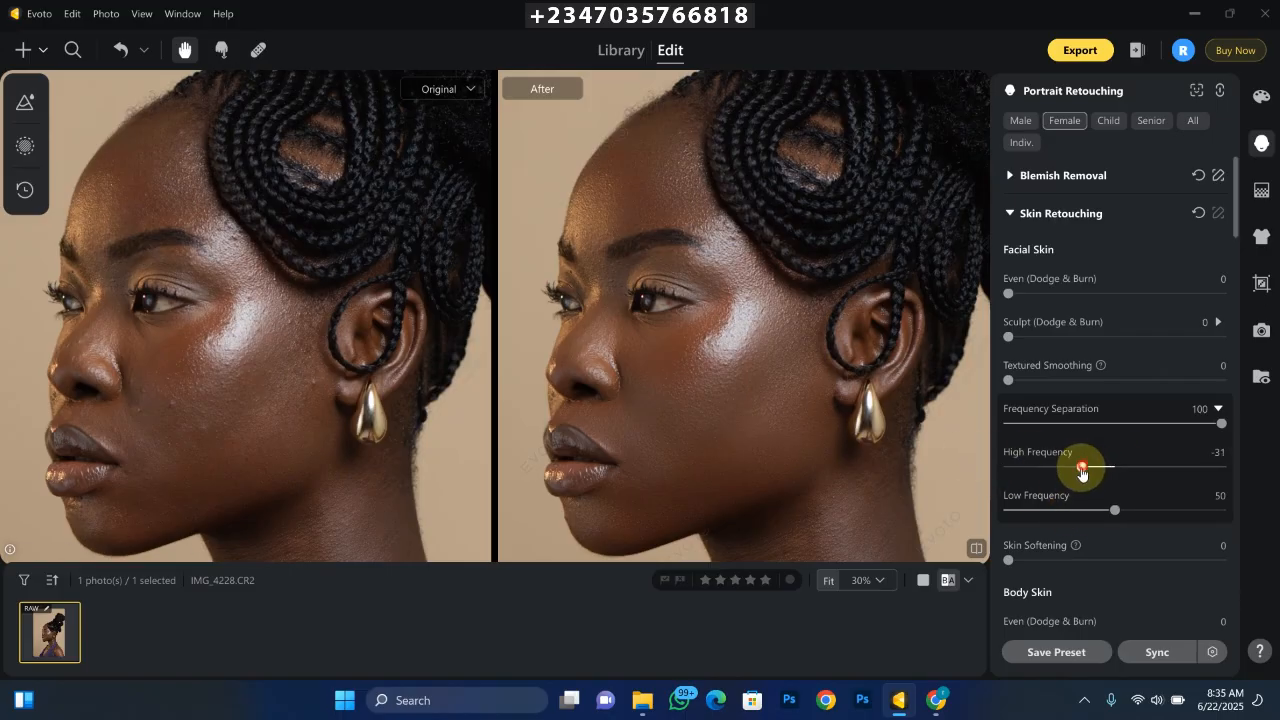
left_click_drag(1081, 473, 1060, 468)
key("ctrl+plus")
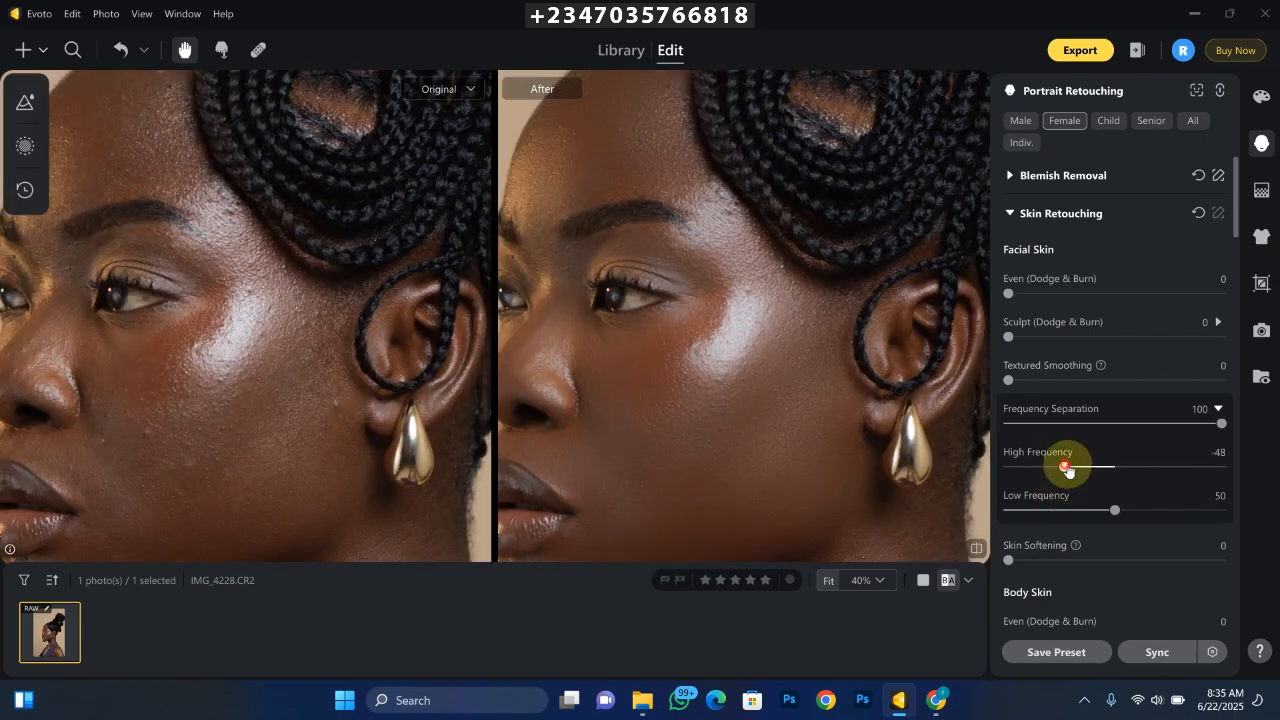
- Set the facial skin's High Frequency to 16 and Low Frequency to 78, and compare the face with the original
left_click_drag(1067, 470, 1126, 474)
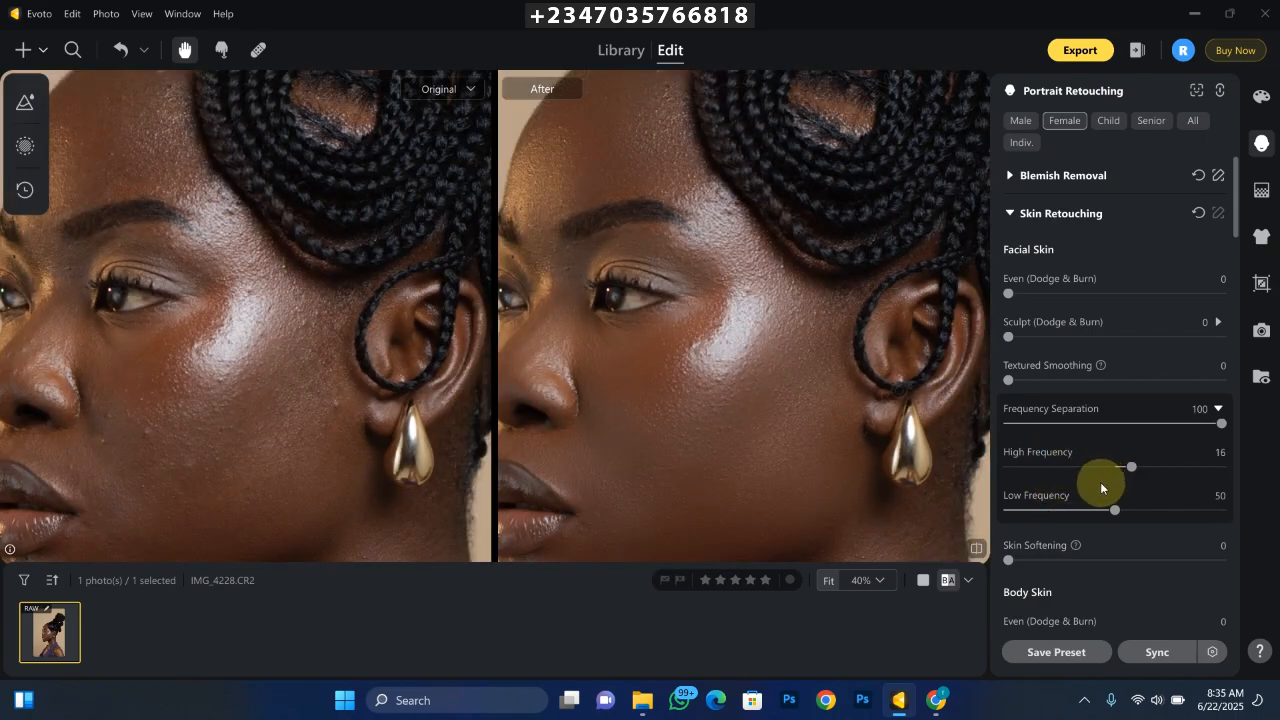
key("ctrl+minus")
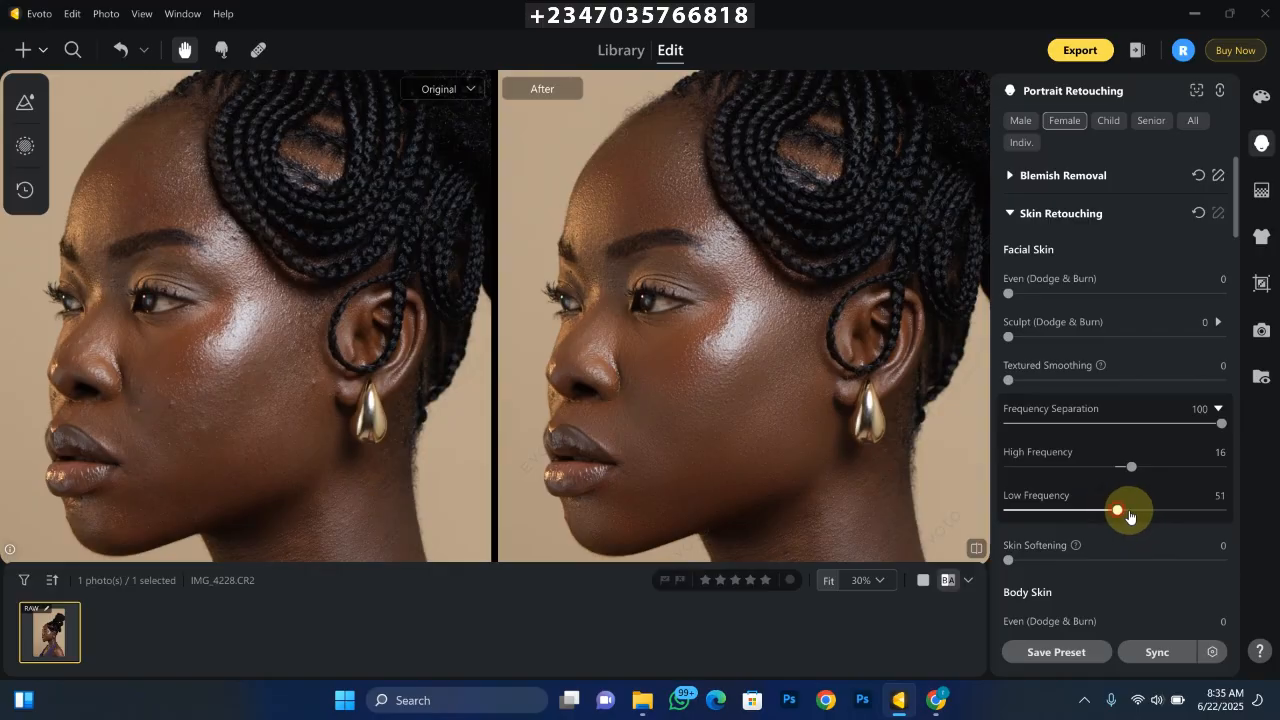
left_click_drag(1130, 515, 1171, 531)
key("ctrl+minus")
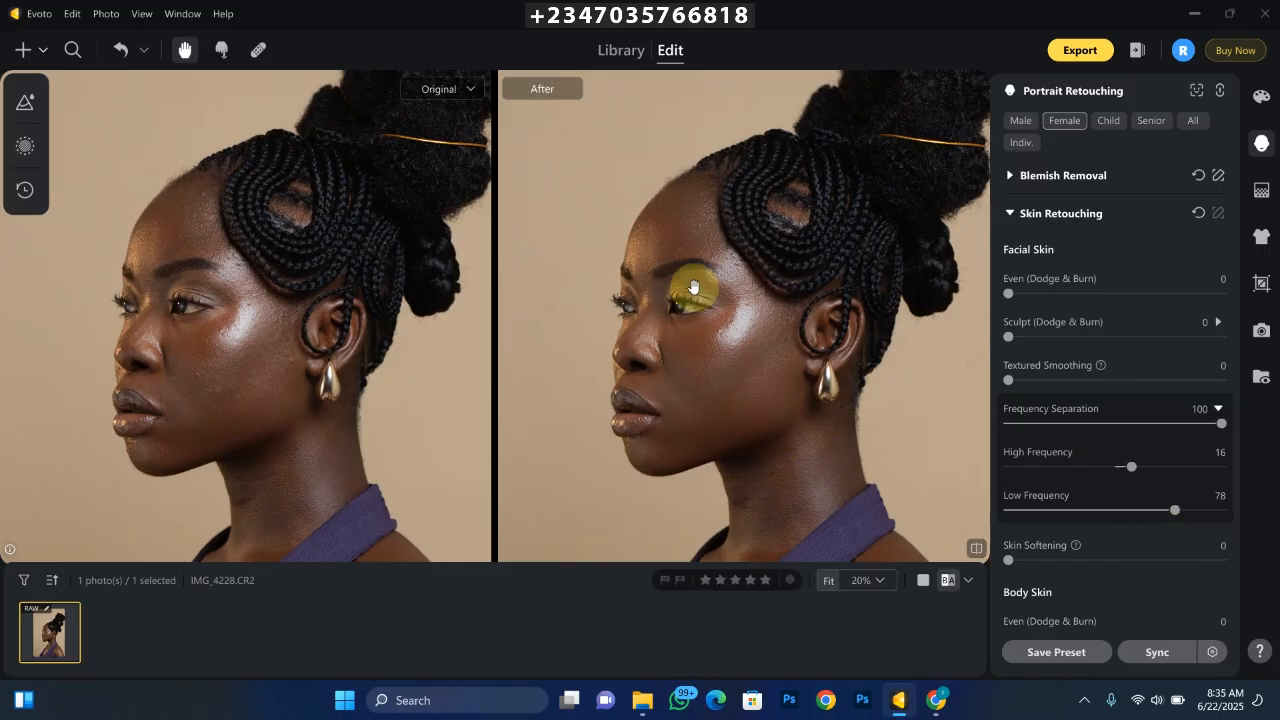
scroll(700, 292, "up", 1)
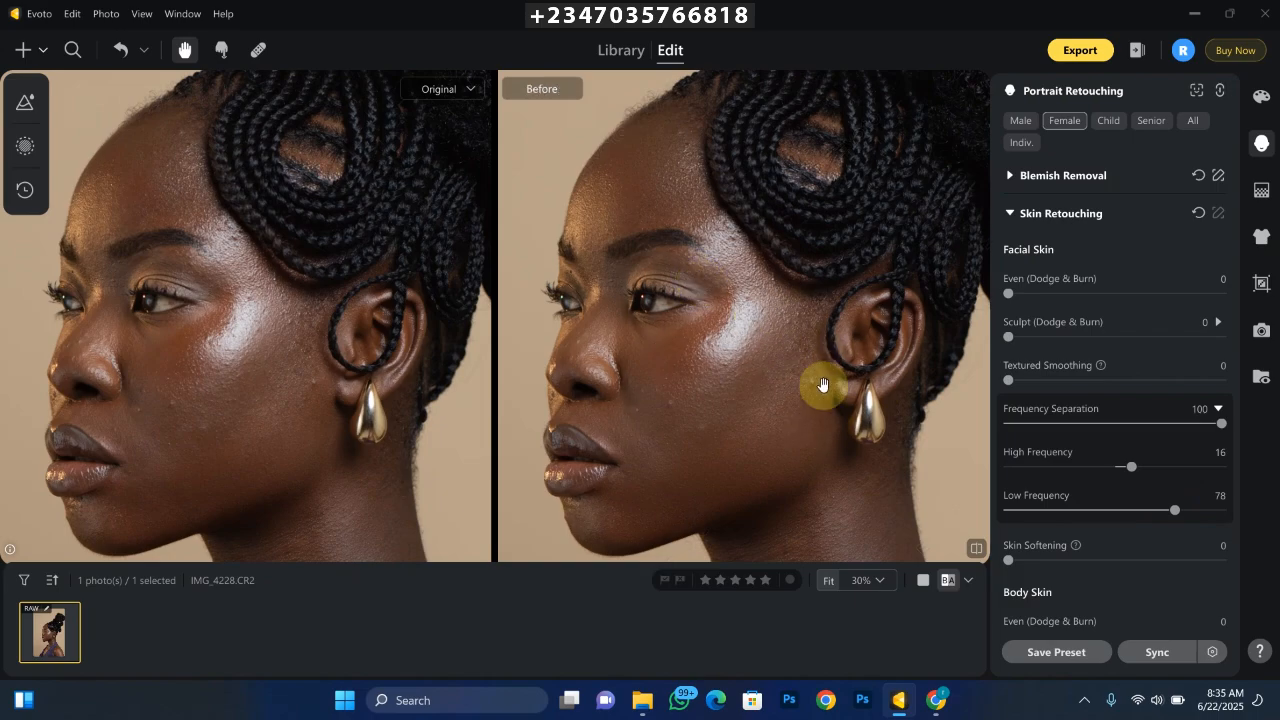
left_click_drag(748, 386, 774, 406)
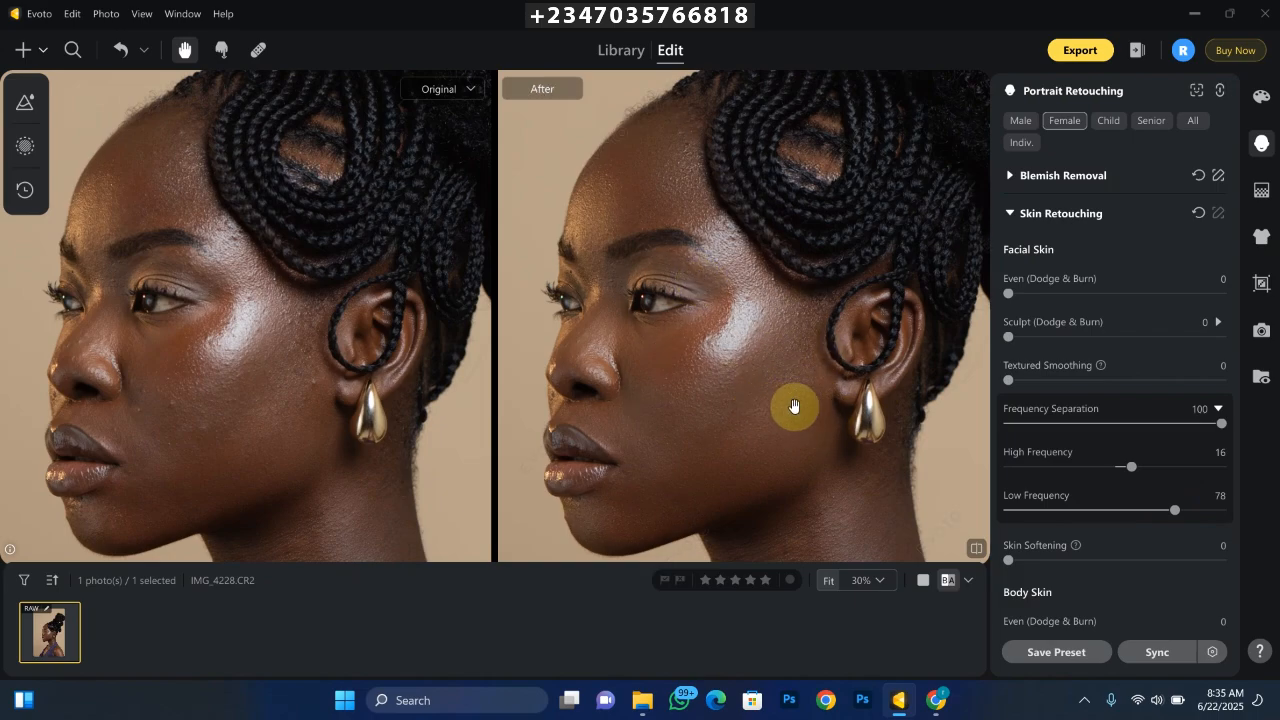
scroll(661, 292, "down", 1)
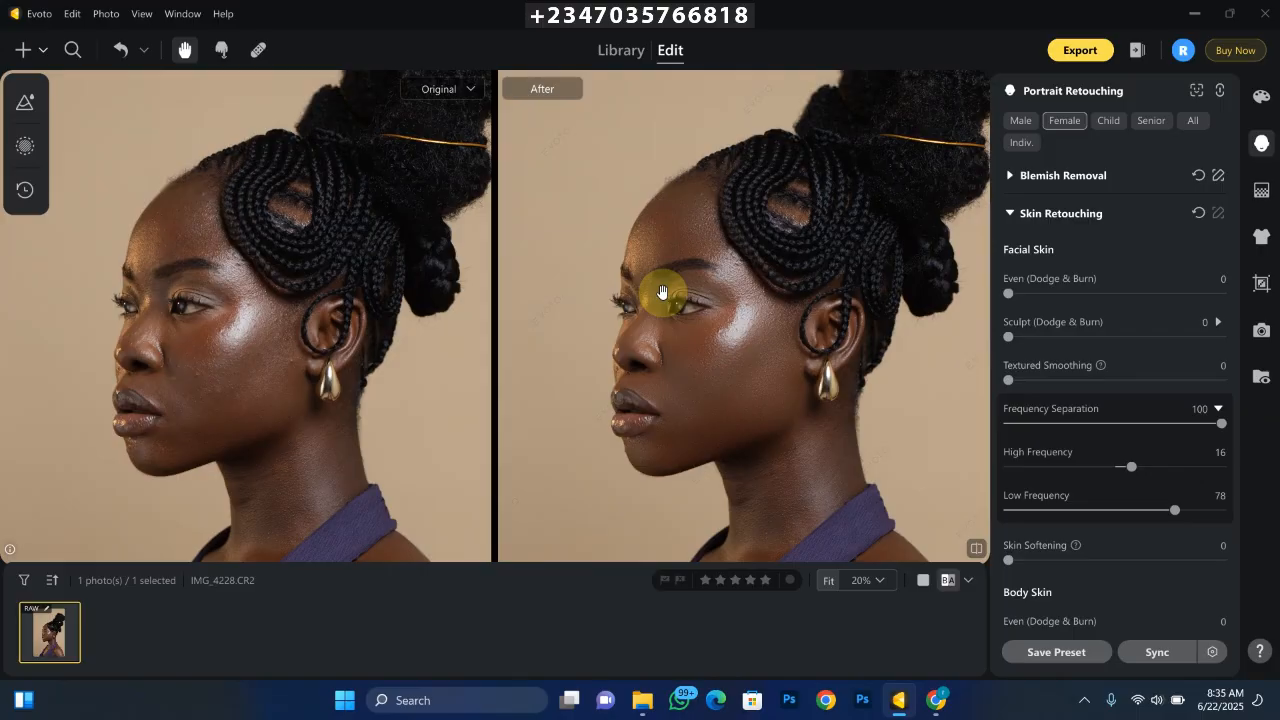
scroll(661, 292, "up", 1)
scroll(661, 292, "down", 1)
- Set the body skin's Frequency Separation to 100 in the Skin Retouching settings
left_click_drag(780, 380, 764, 326)
left_click(1020, 212)
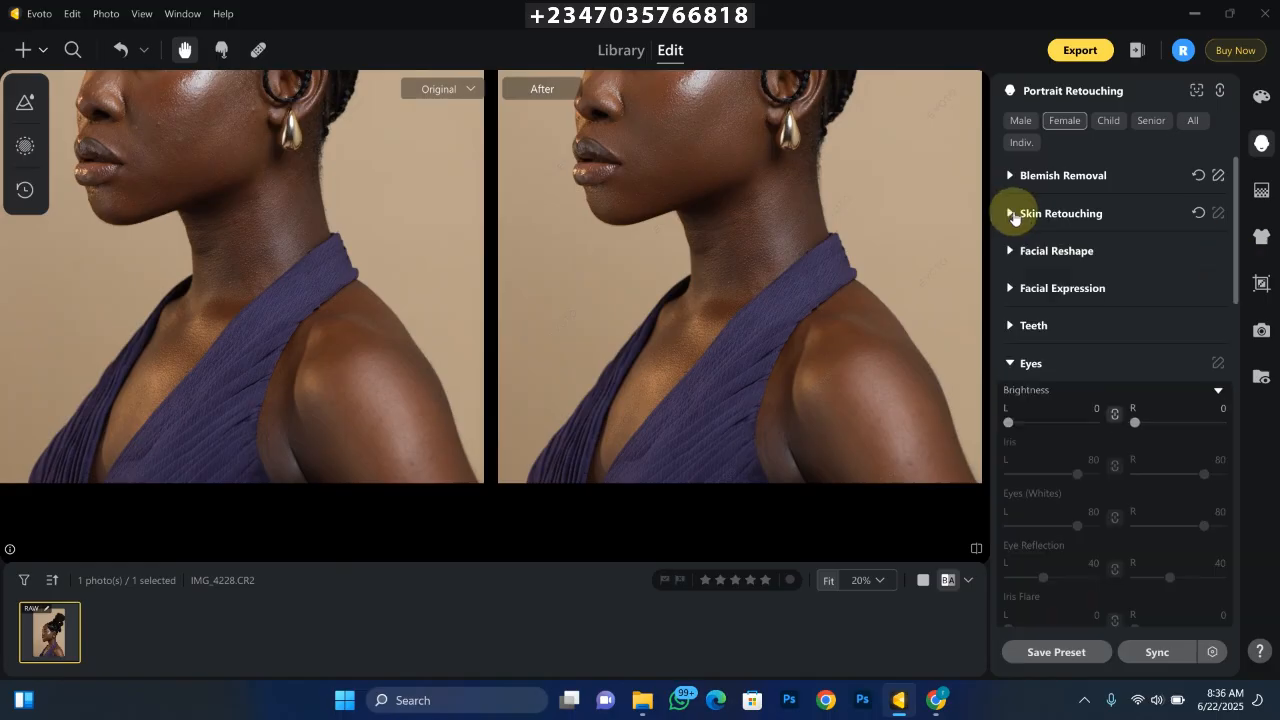
left_click(1024, 213)
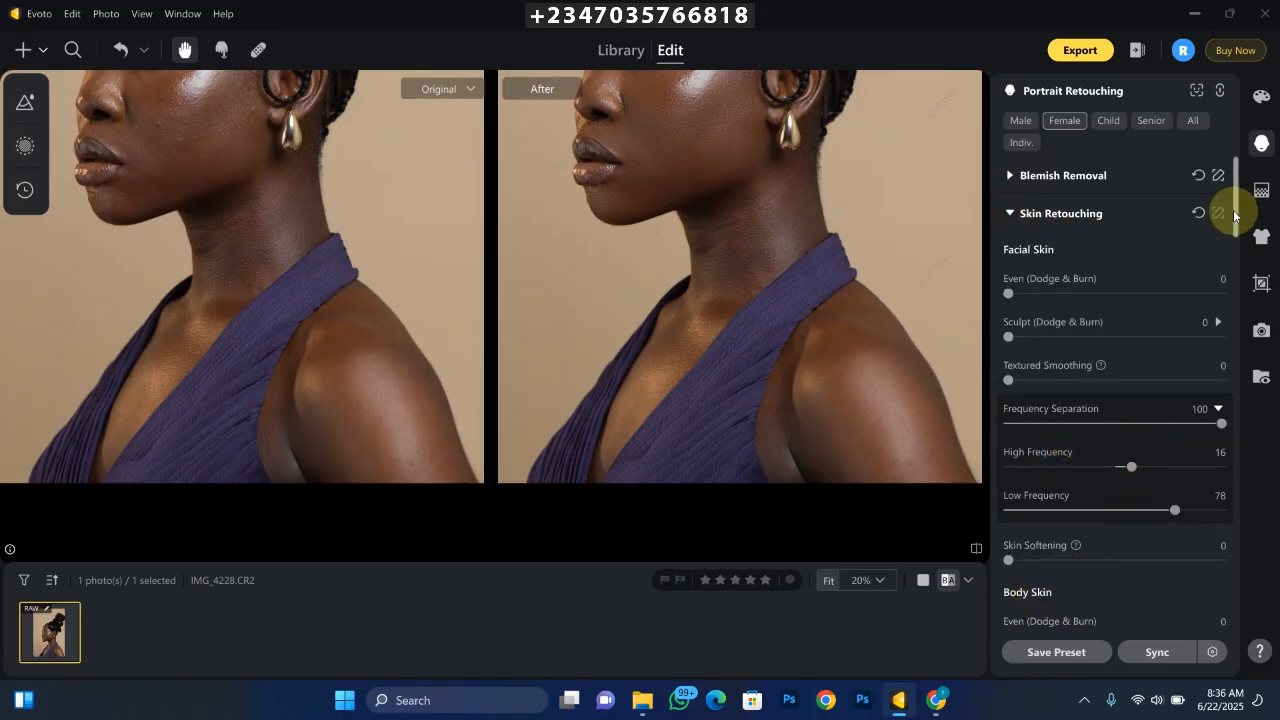
scroll(1234, 214, "down", 3)
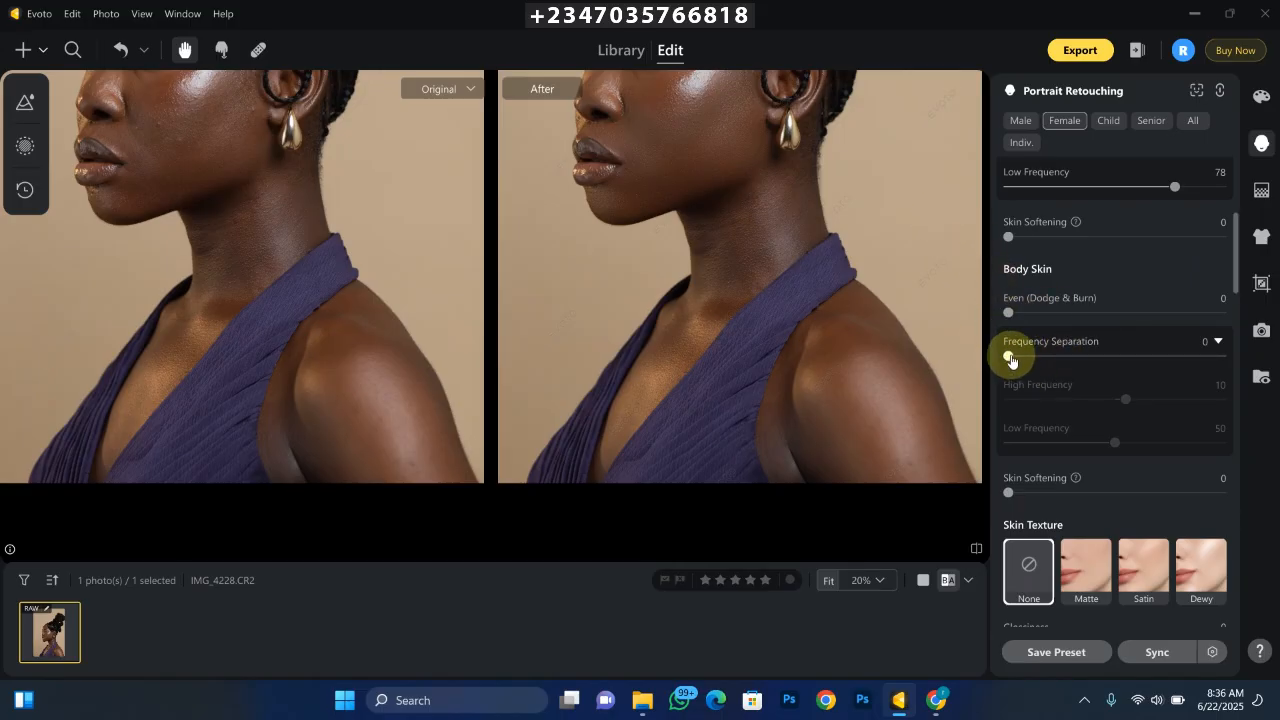
left_click_drag(1013, 358, 1222, 358)
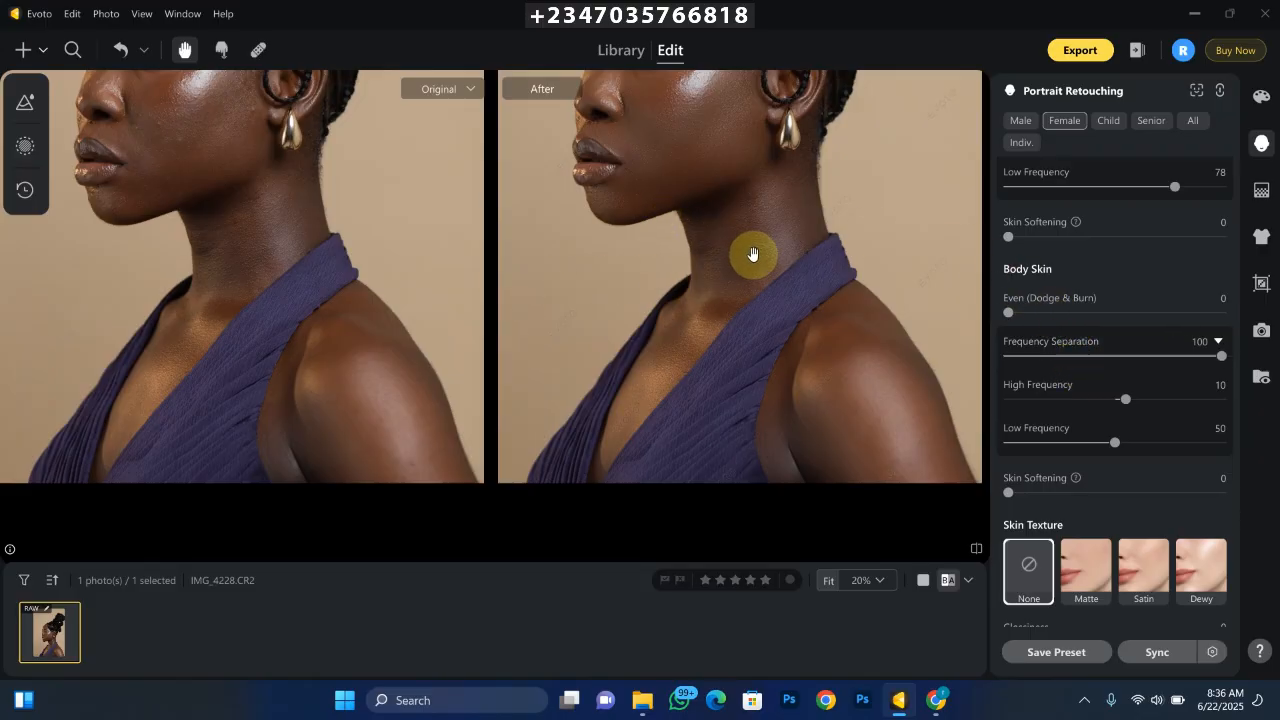
- Set the body skin's Low Frequency to 92 and High Frequency to -34
key("backslash")
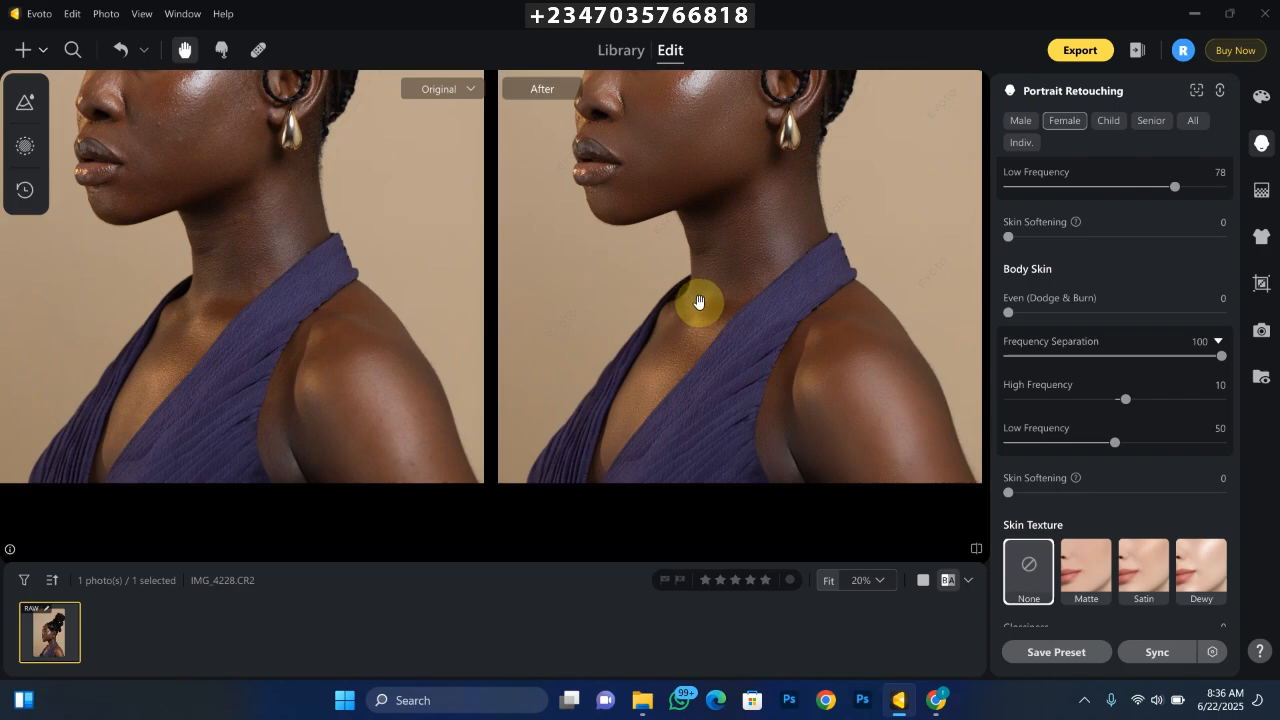
key("ctrl+minus")
key("ctrl+equal")
key("ctrl+minus")
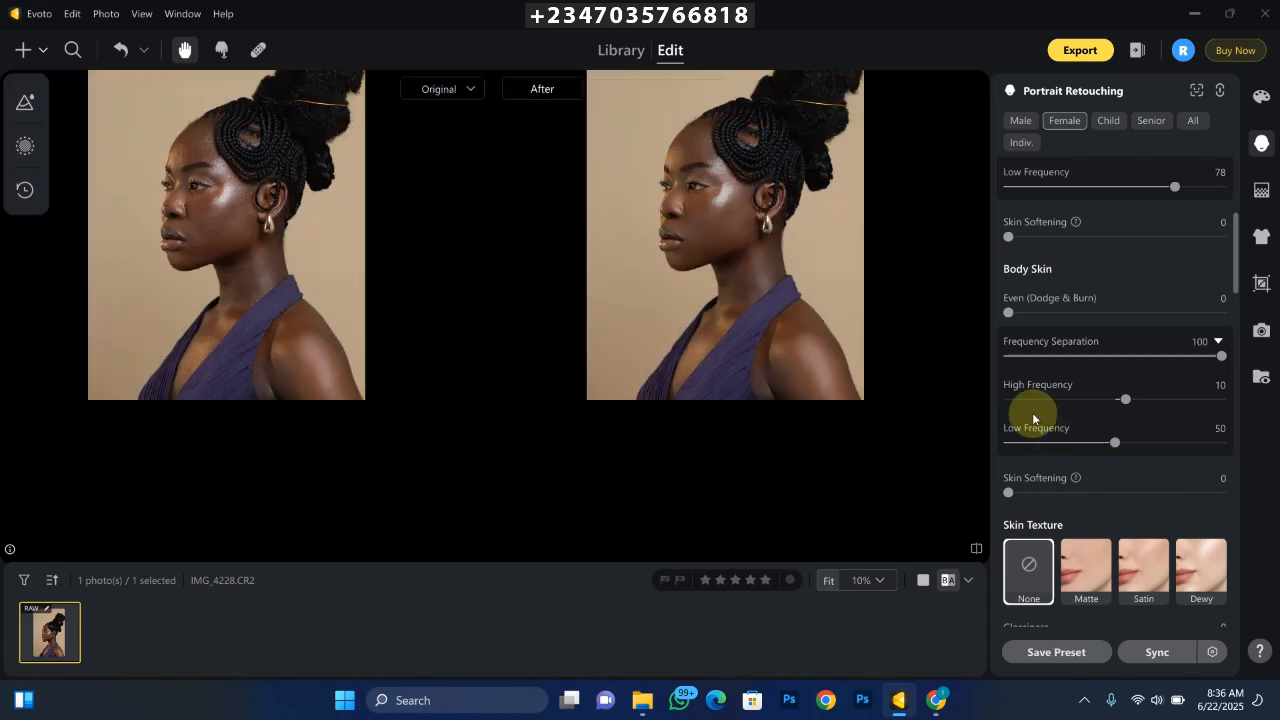
key("ctrl+equal")
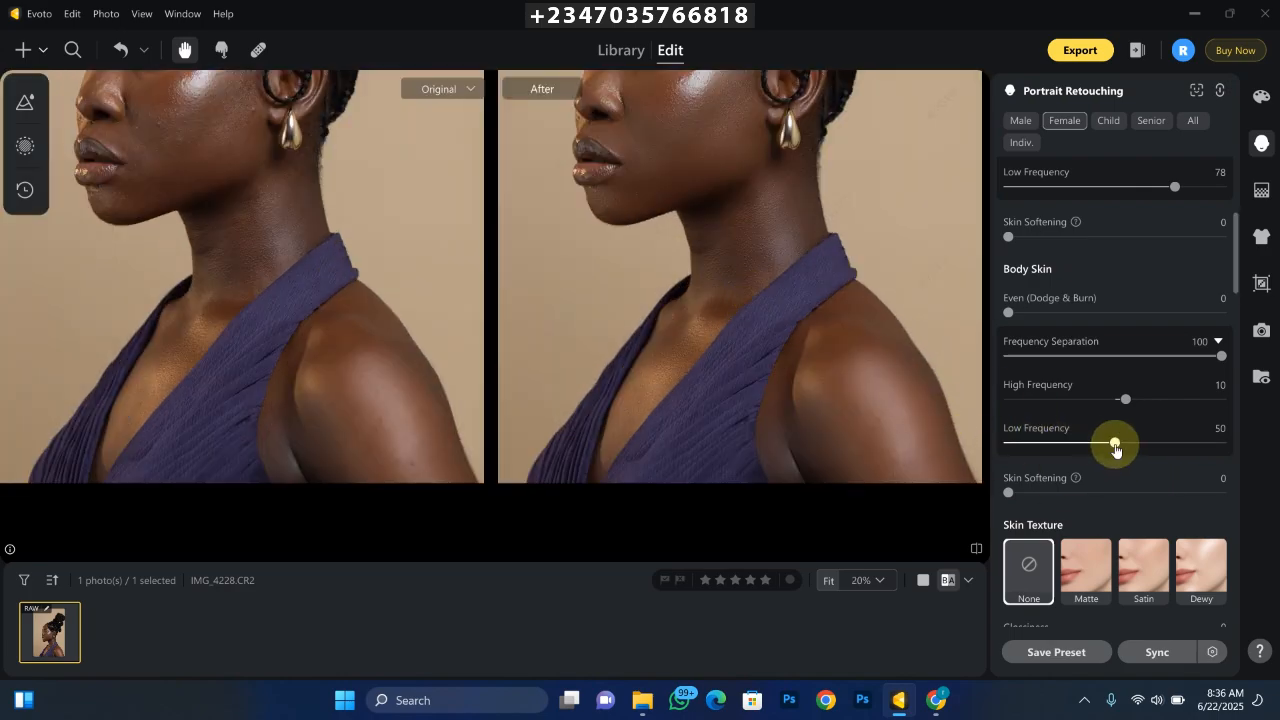
left_click_drag(1116, 450, 1204, 446)
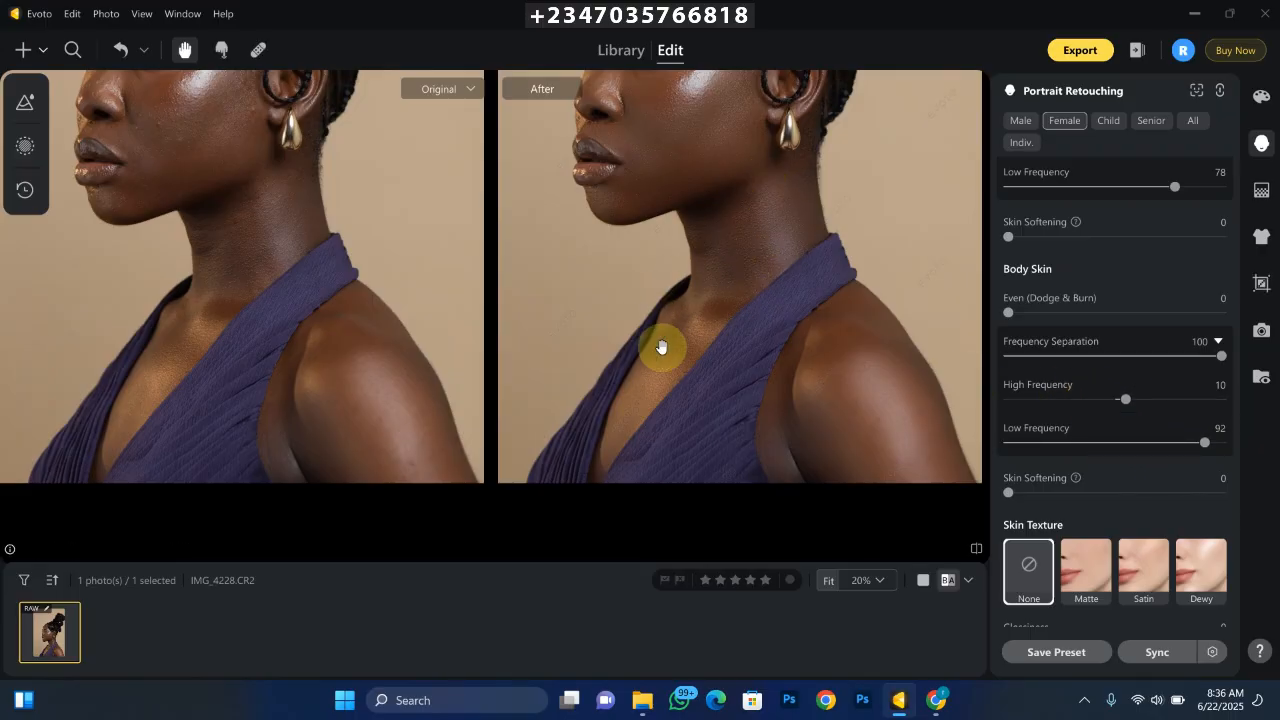
left_click_drag(1120, 400, 1078, 399)
- Compare the retouched neck, chest, shoulder and face with the original, both close up and across the whole portrait
key("ctrl+minus")
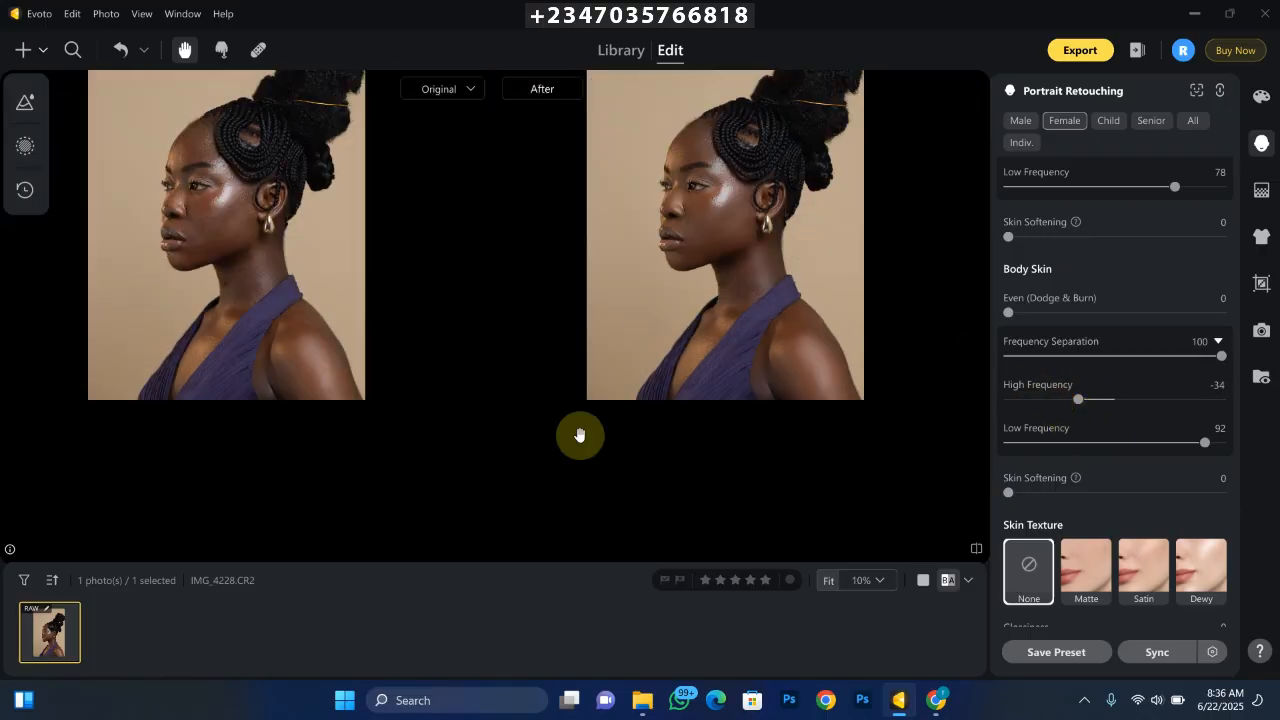
key("ctrl+equal")
key("ctrl+equal")
left_click(727, 238)
left_click(712, 351)
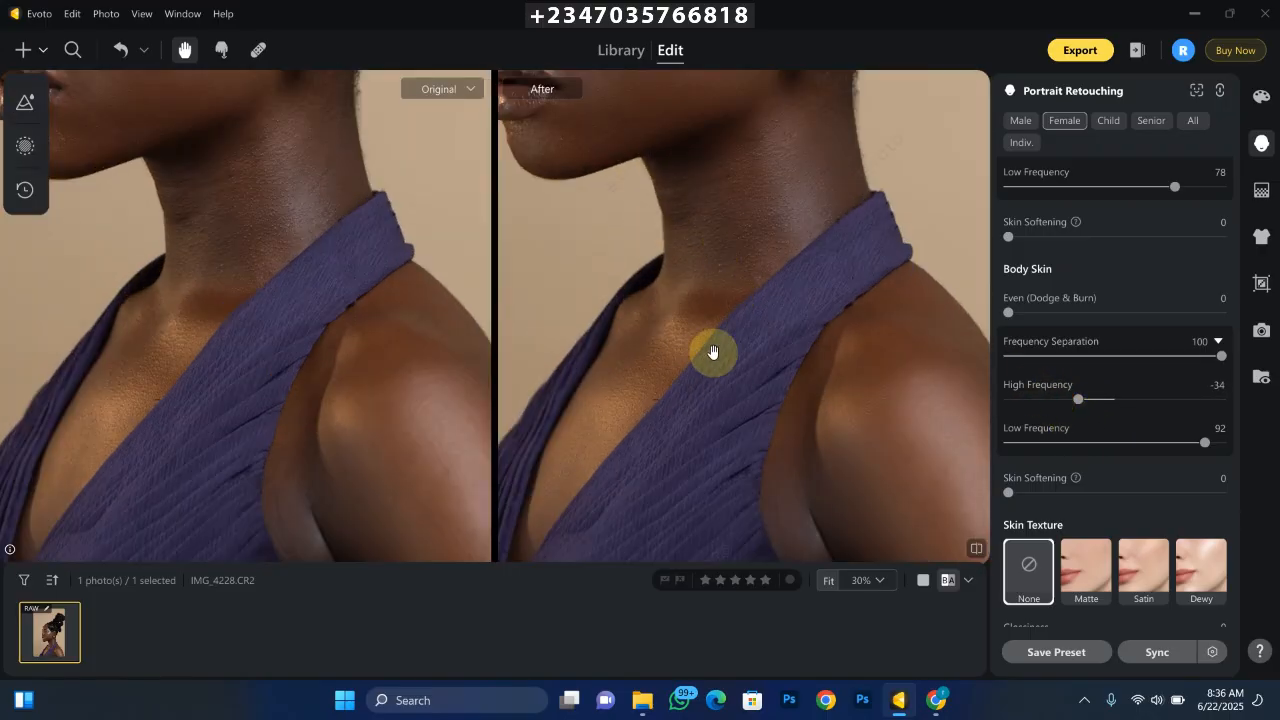
left_click(739, 362)
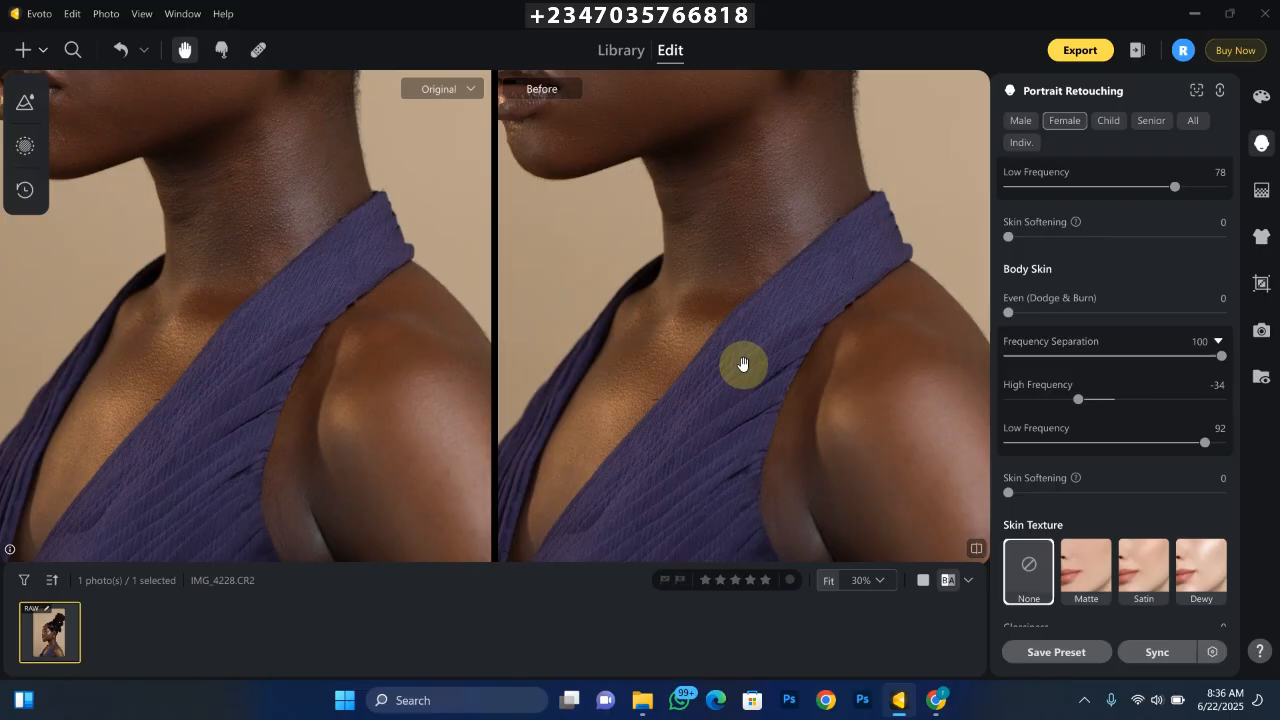
key("ctrl+minus")
key("ctrl+minus")
key("ctrl+equal")
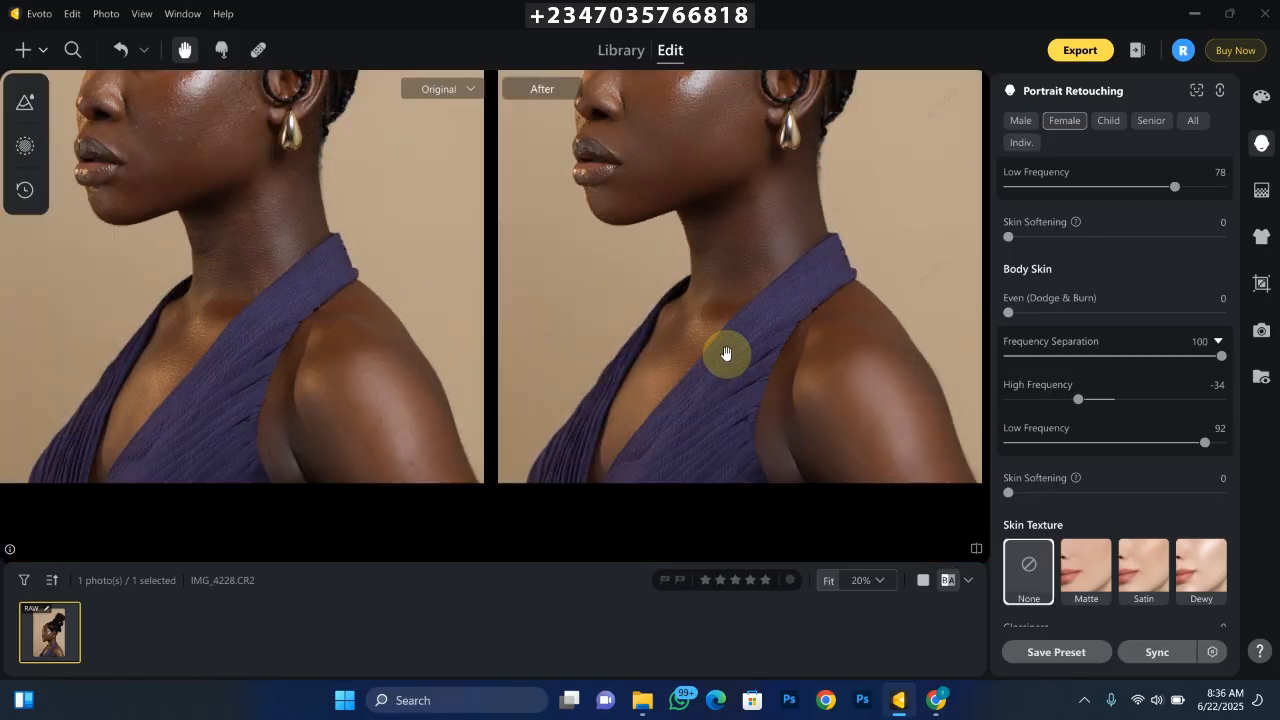
key("ctrl+minus")
key("ctrl+minus")
key("ctrl+equal")
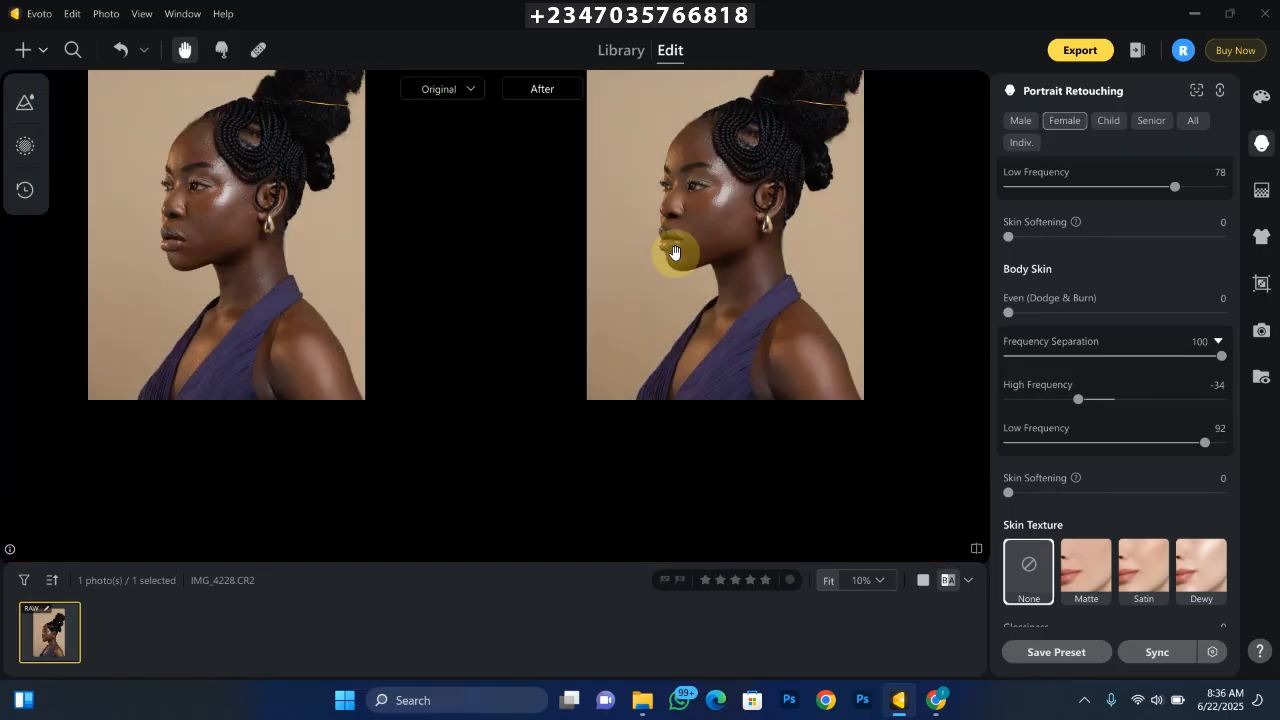
scroll(675, 253, "down", 1)
scroll(675, 253, "up", 1)
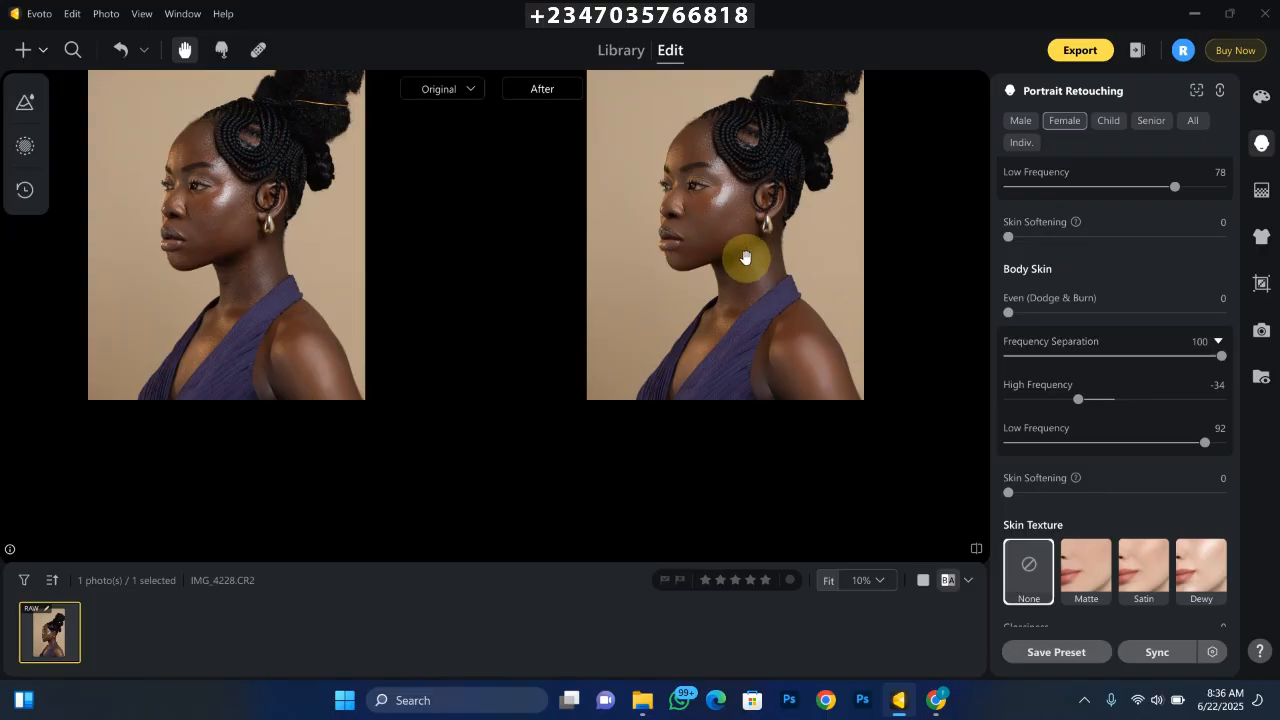
scroll(648, 206, "up", 1)
scroll(684, 200, "down", 1)
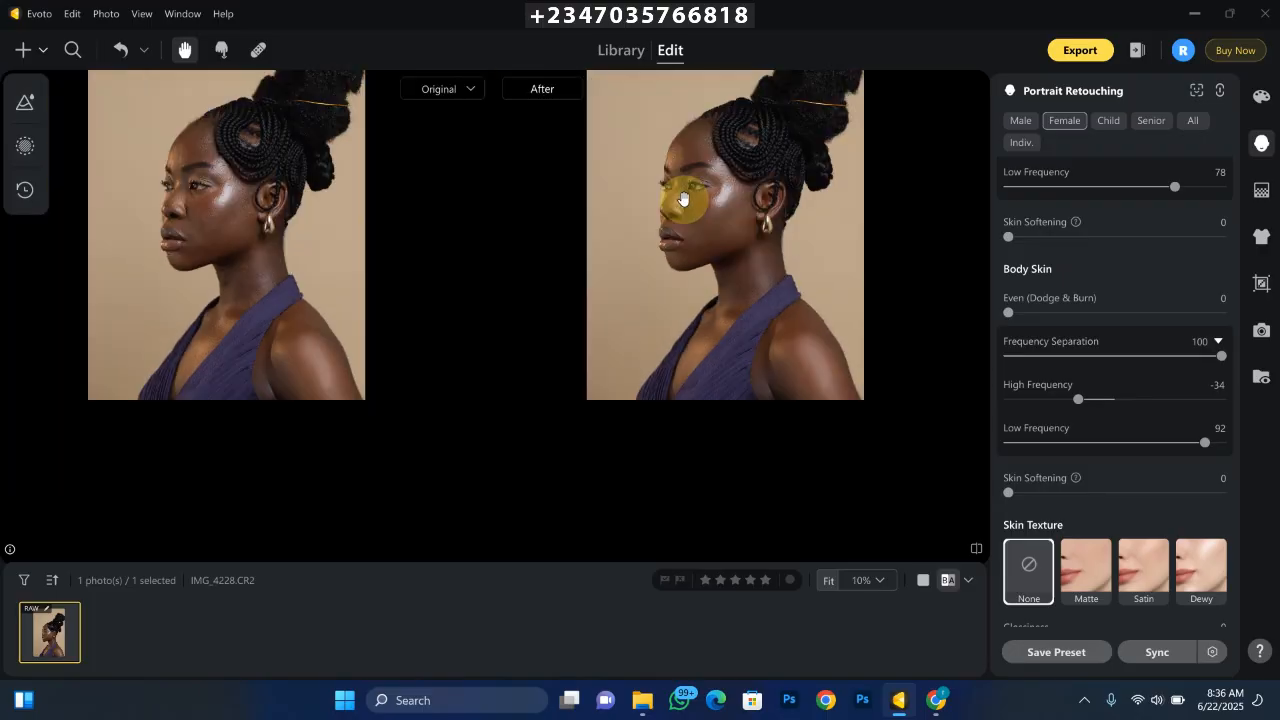
scroll(684, 200, "up", 2)
scroll(685, 222, "down", 2)
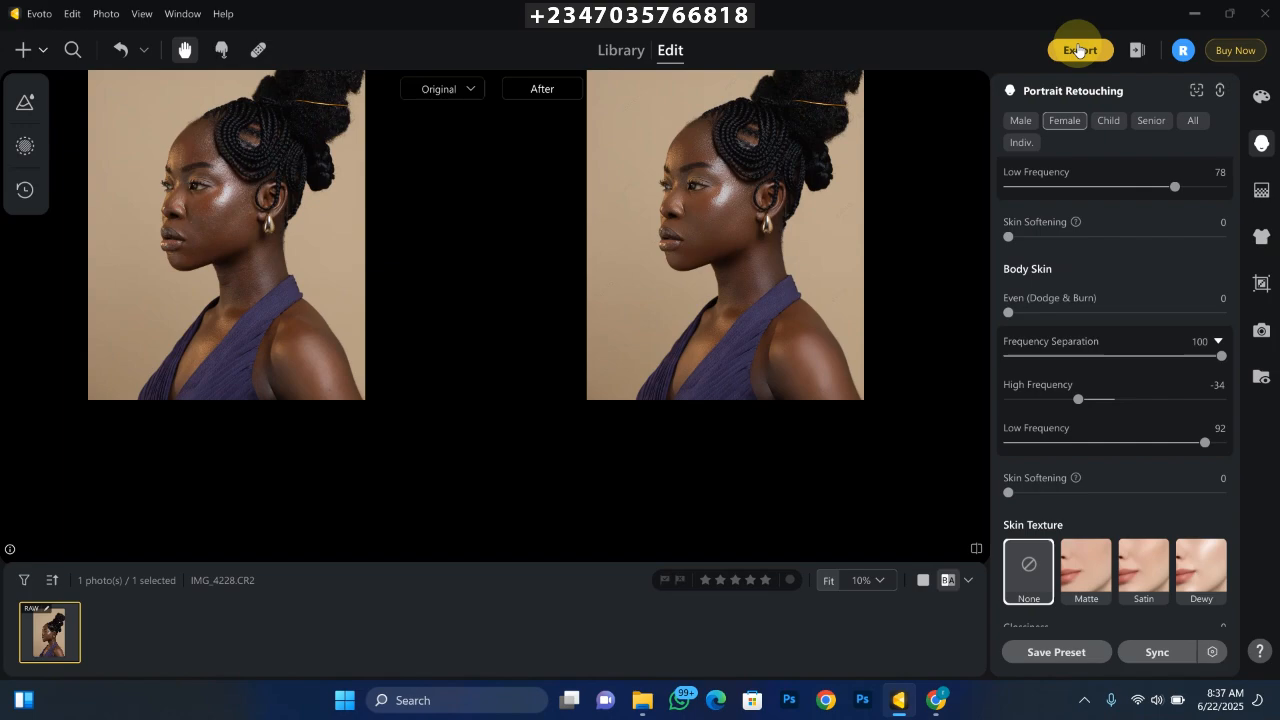
- Set the facial skin's Even (Dodge & Burn) to 100 and Sculpt (Dodge & Burn) to 76
key("ctrl+plus")
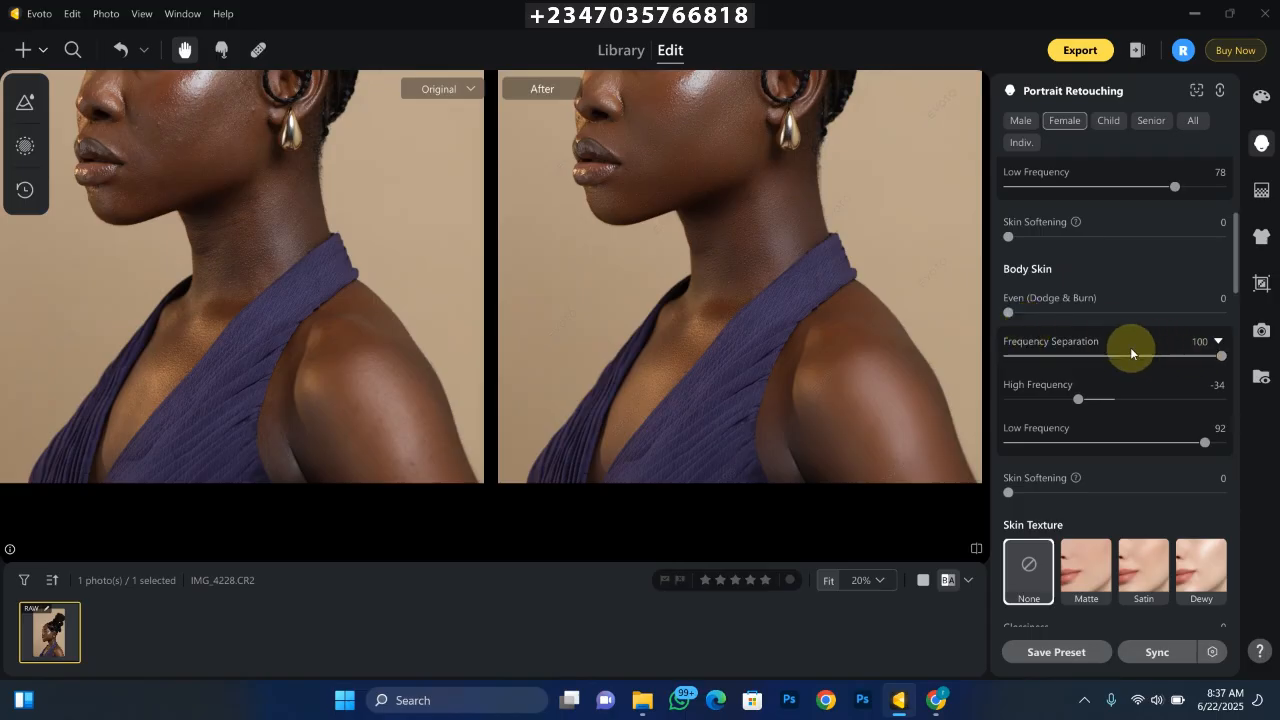
scroll(598, 303, "down", 1)
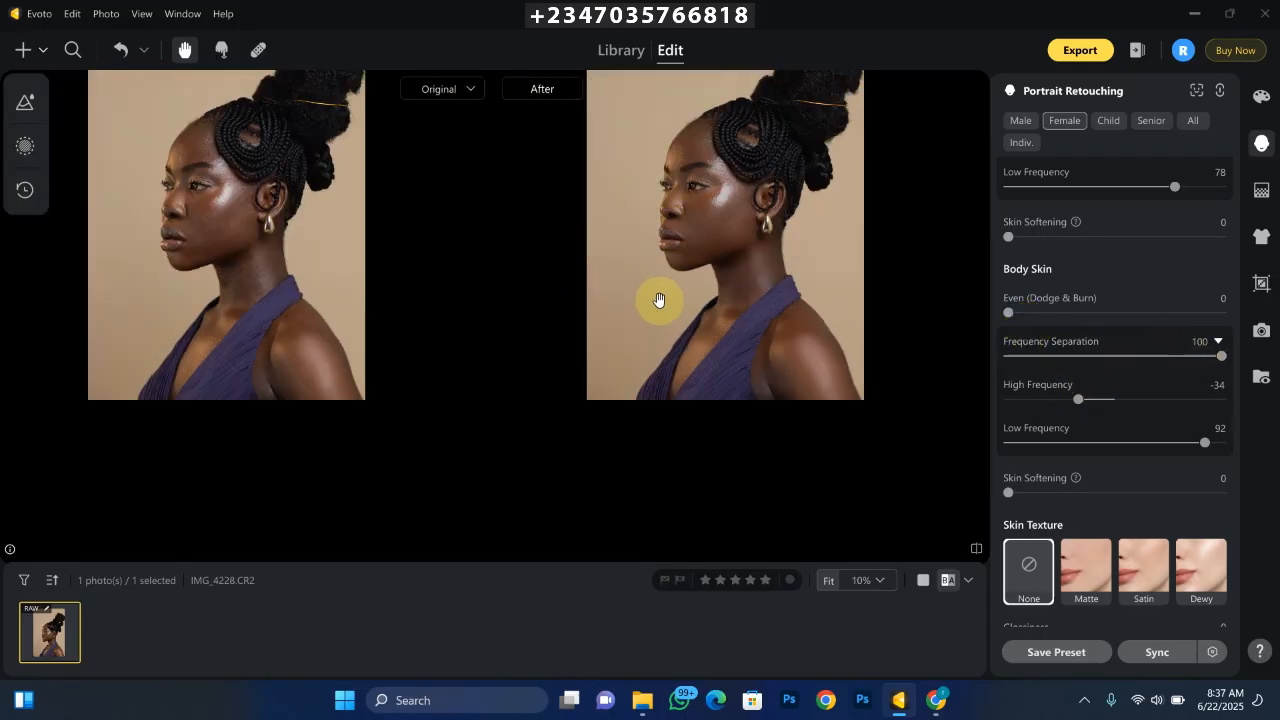
scroll(660, 301, "up", 2)
left_click_drag(692, 200, 1160, 363)
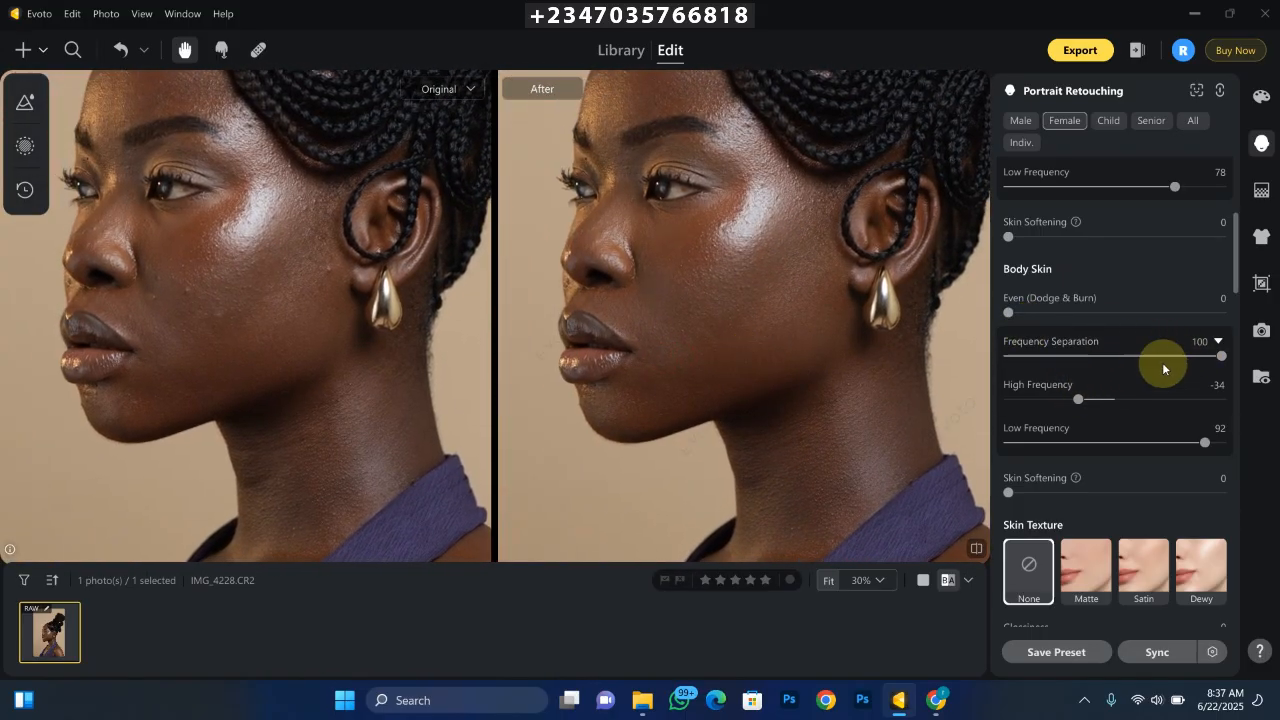
left_click_drag(1236, 262, 1231, 214)
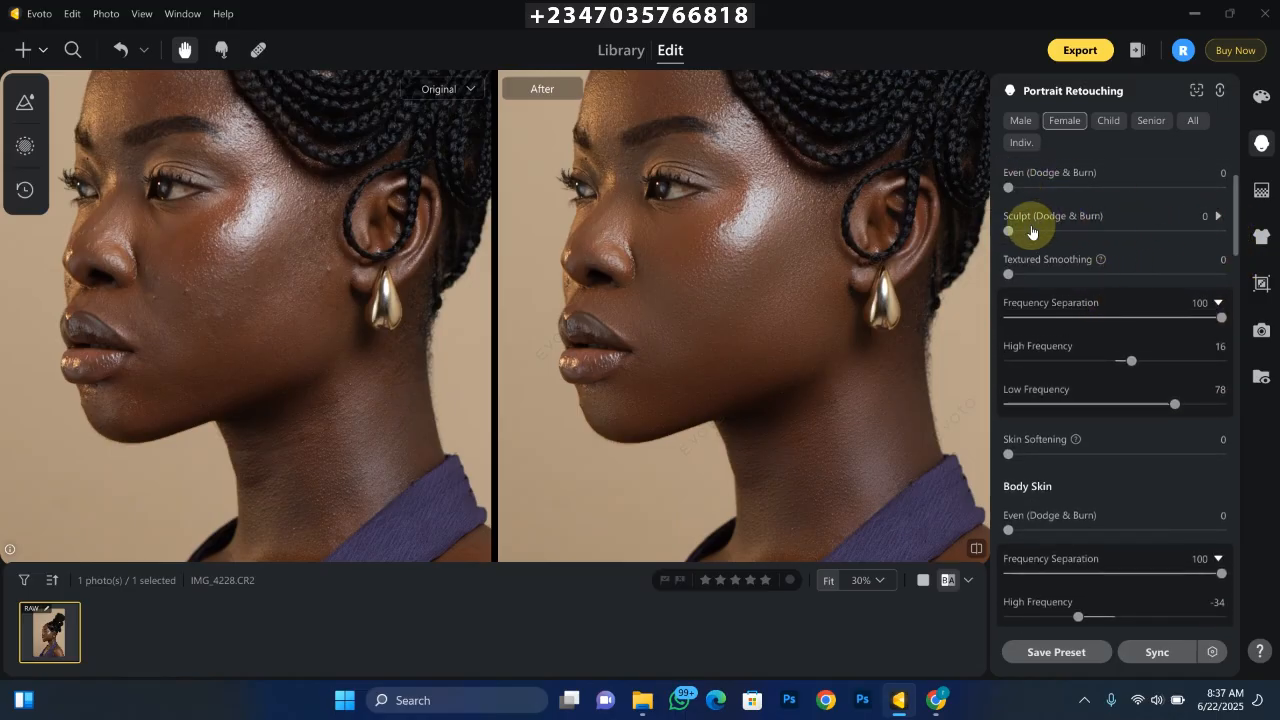
mouse_move(997, 199)
left_mouse_down()
mouse_move(1050, 188)
mouse_move(1189, 197)
left_mouse_up()
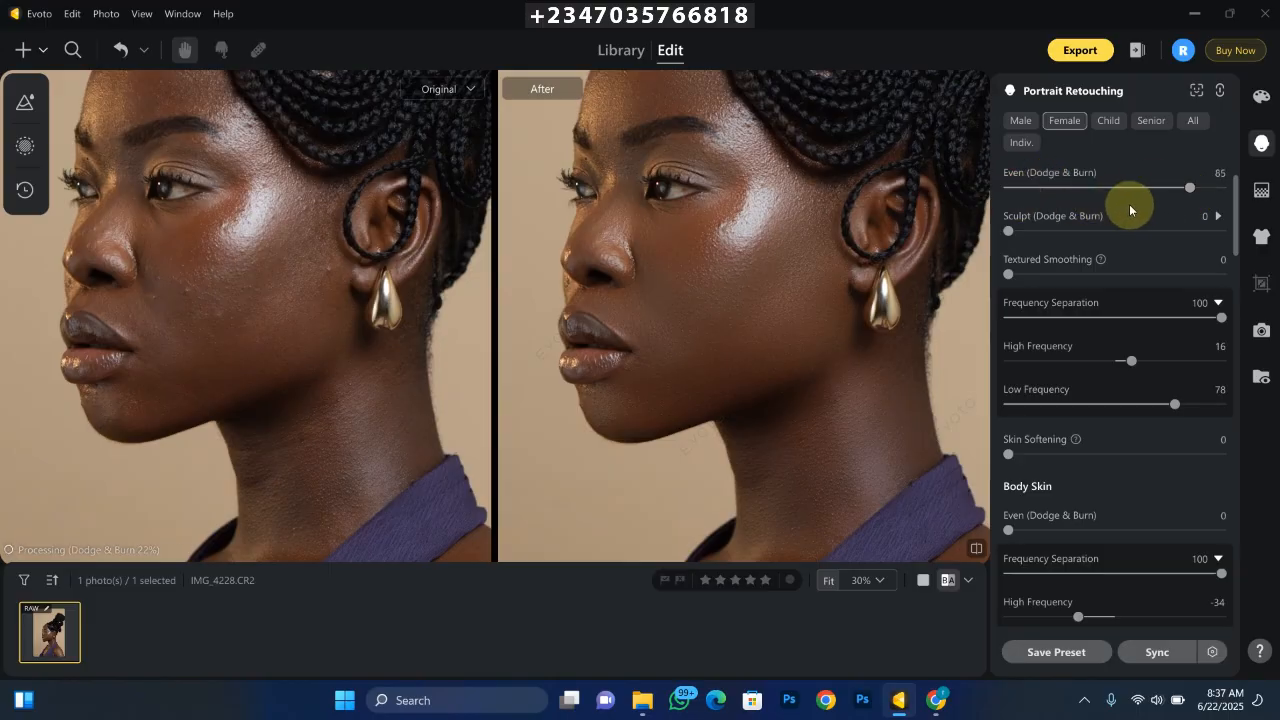
left_click_drag(1189, 190, 1222, 188)
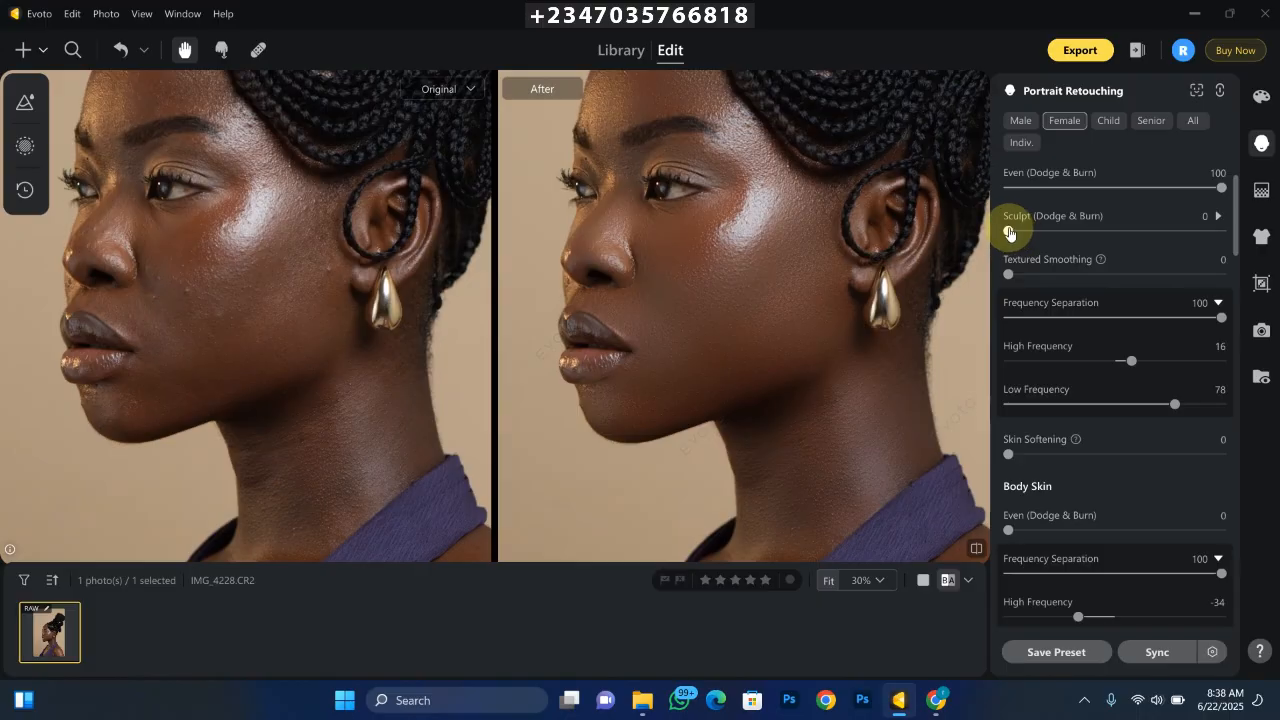
left_click_drag(1009, 232, 1168, 231)
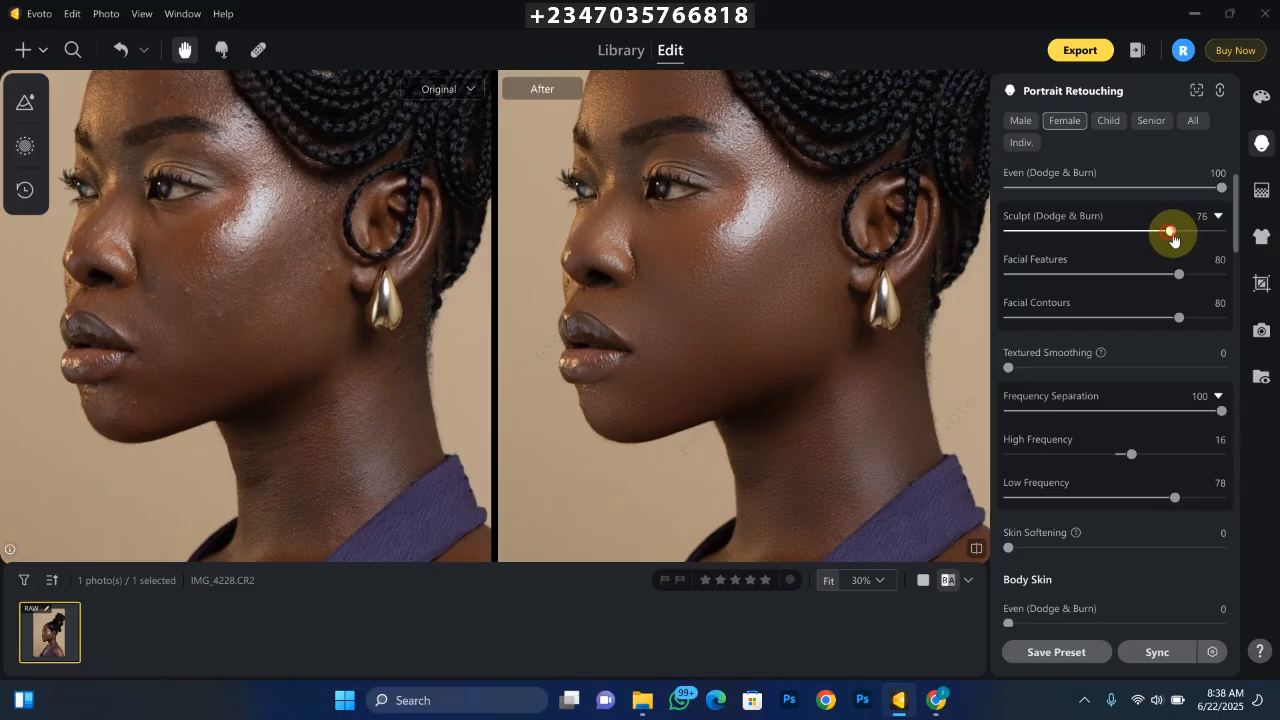
- Set the facial skin's Sculpt (Dodge & Burn) to 84 and compare the result with the unretouched version
left_click_drag(1174, 238, 1187, 234)
key("backslash")
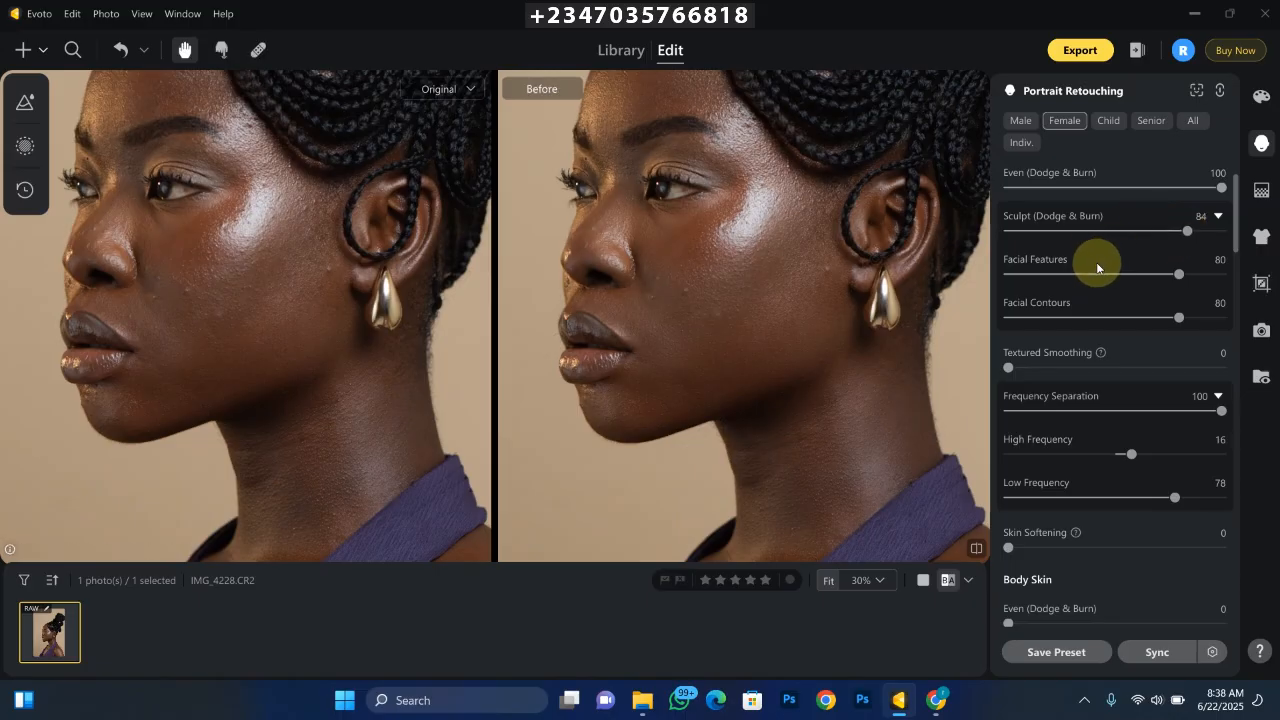
key("backslash")
key("backslash")
key("backslash")
- Examine the retouched face, neck and whole portrait beside the original at several magnifications
key("ctrl+minus")
key("ctrl+minus")
key("ctrl+plus")
key("ctrl+plus")
key("ctrl+plus")
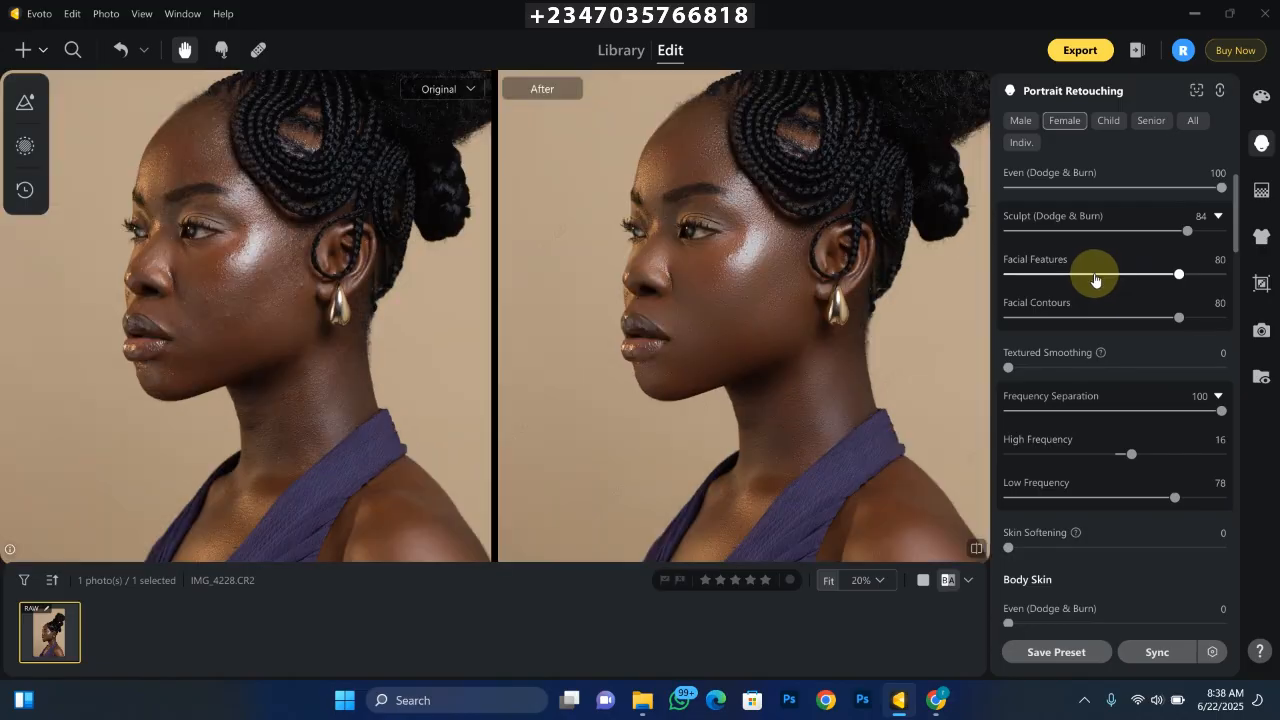
key("ctrl+minus")
key("ctrl+minus")
key("ctrl+minus")
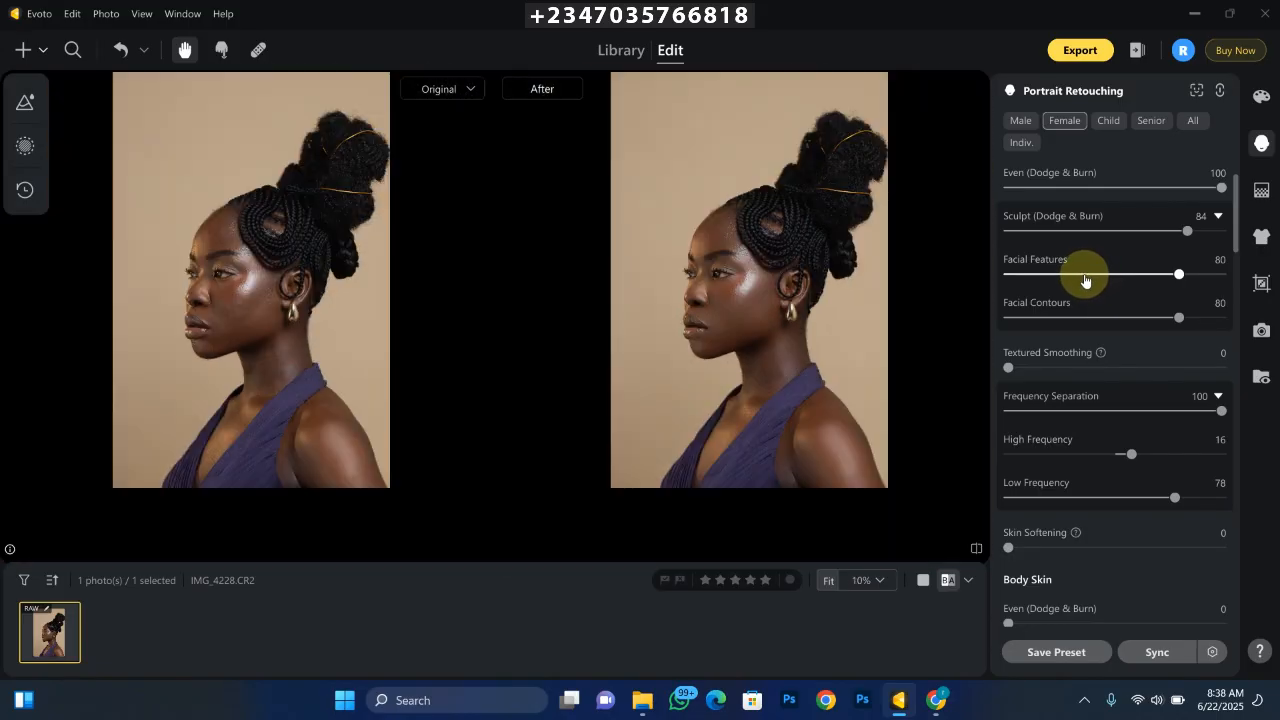
key("ctrl+plus")
key("ctrl+plus")
key("ctrl+minus")
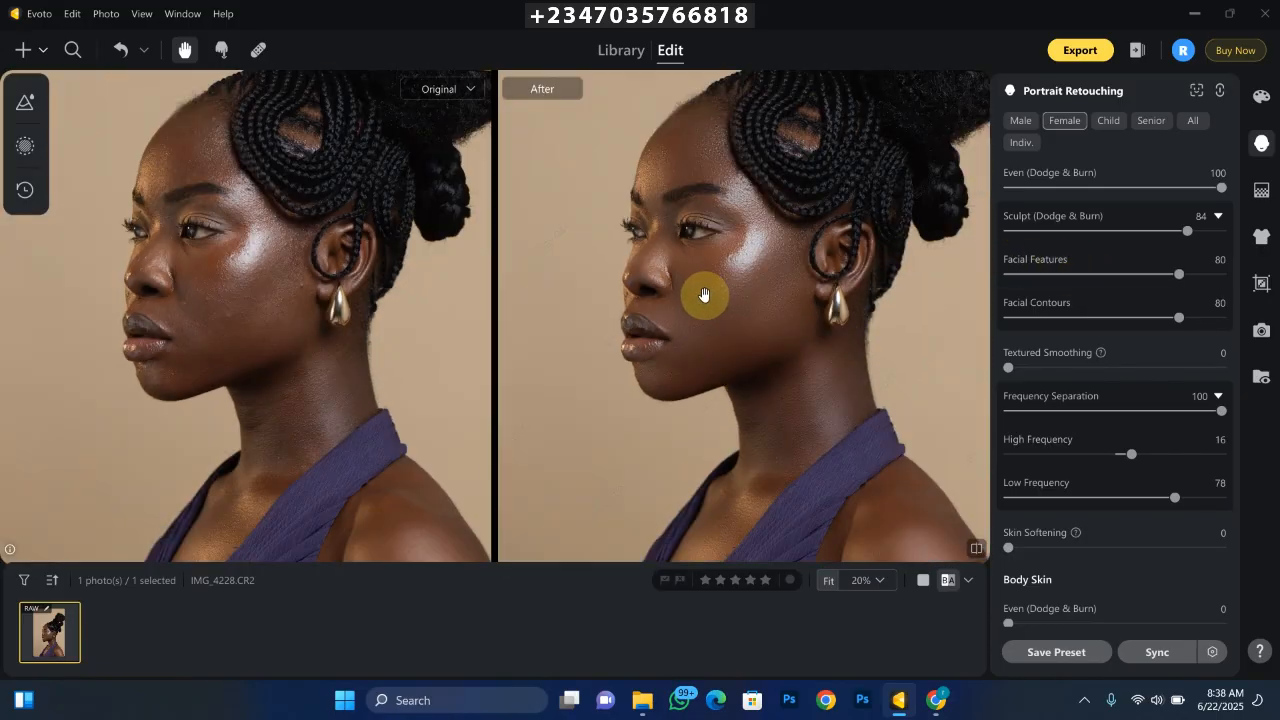
key("ctrl+plus")
key("ctrl+minus")
key("ctrl+minus")
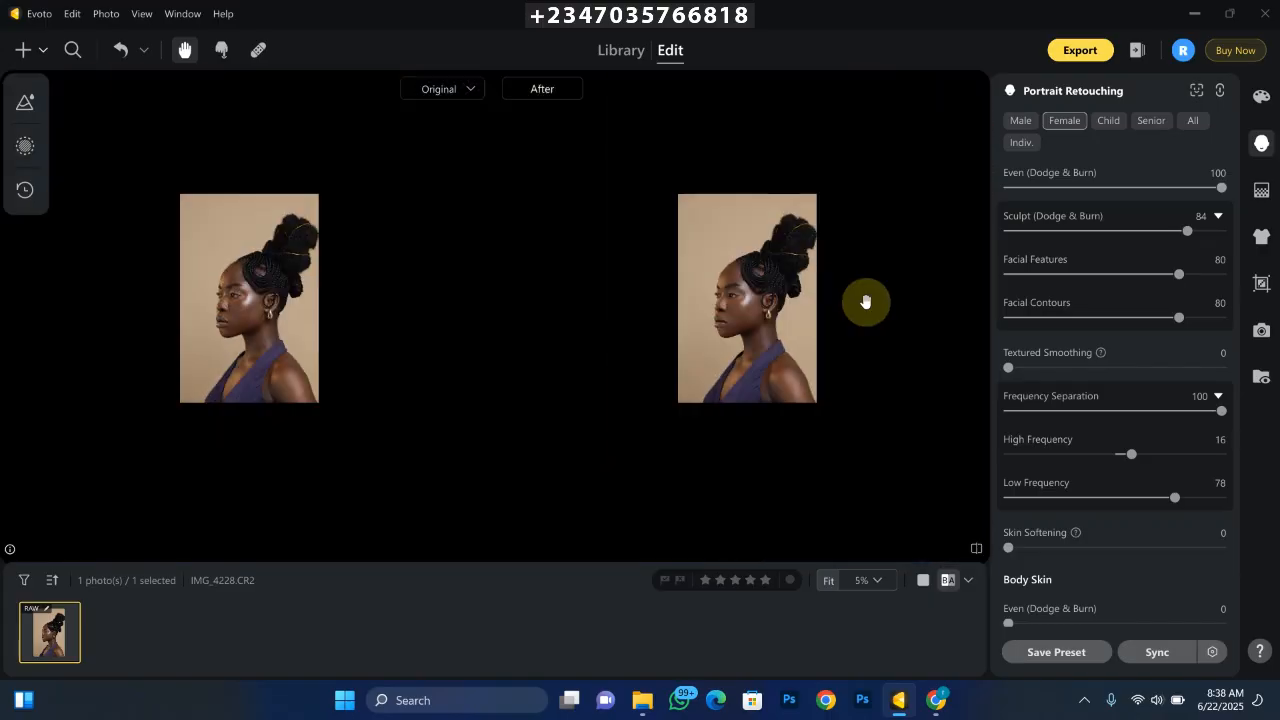
key("ctrl+plus")
key("ctrl+minus")
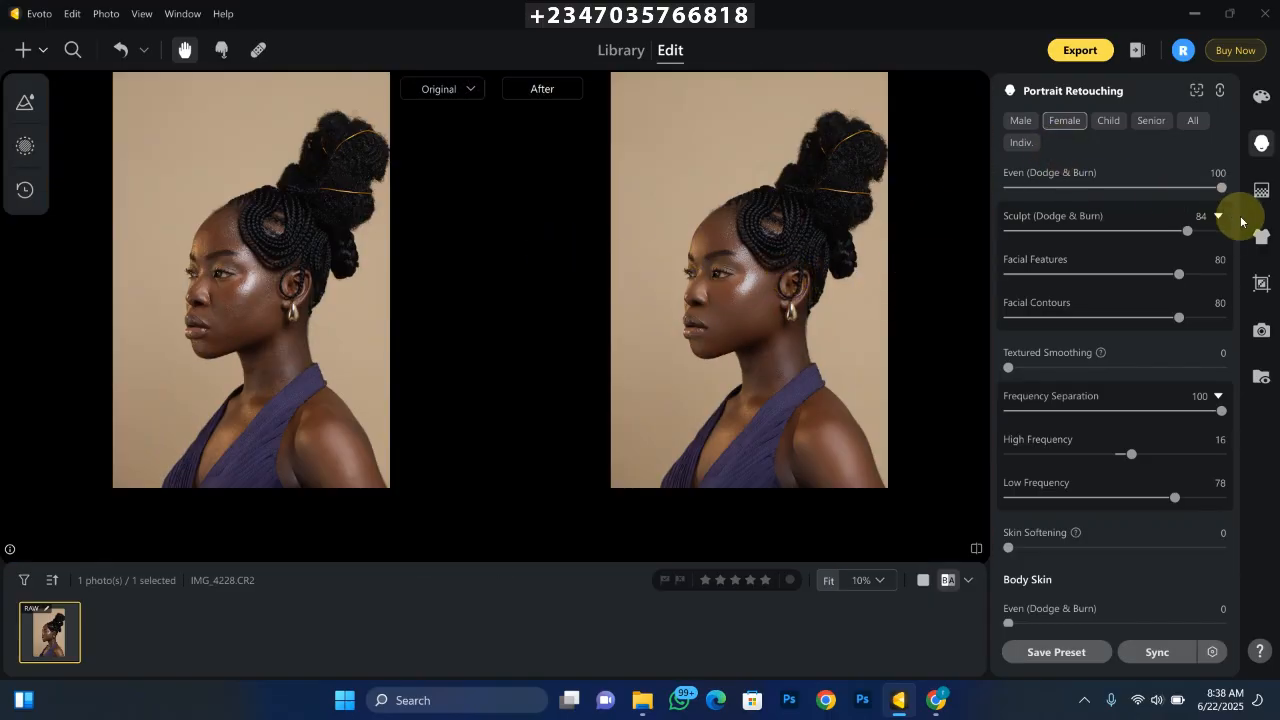
- Collapse the Skin Retouching settings and review the Eyes options, including brightness and catchlights
scroll(1237, 210, "up", 1)
scroll(1237, 210, "up", 2)
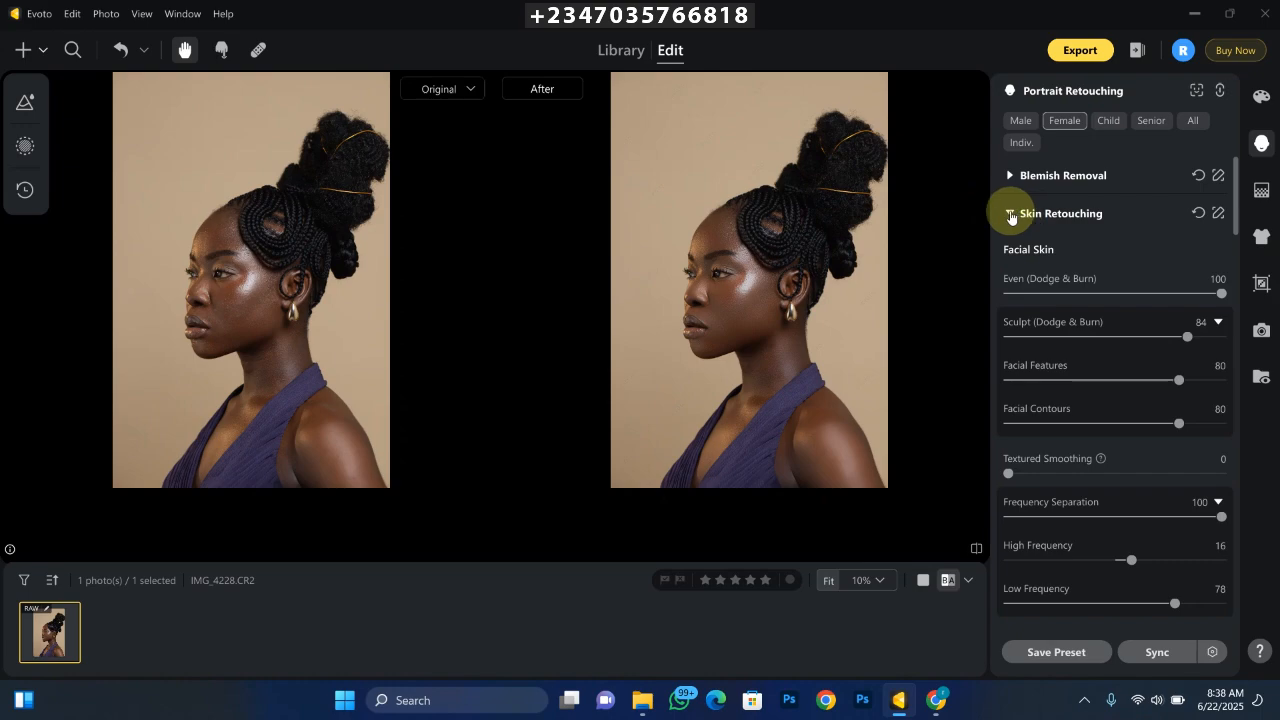
left_click(1010, 214)
left_click(1007, 366)
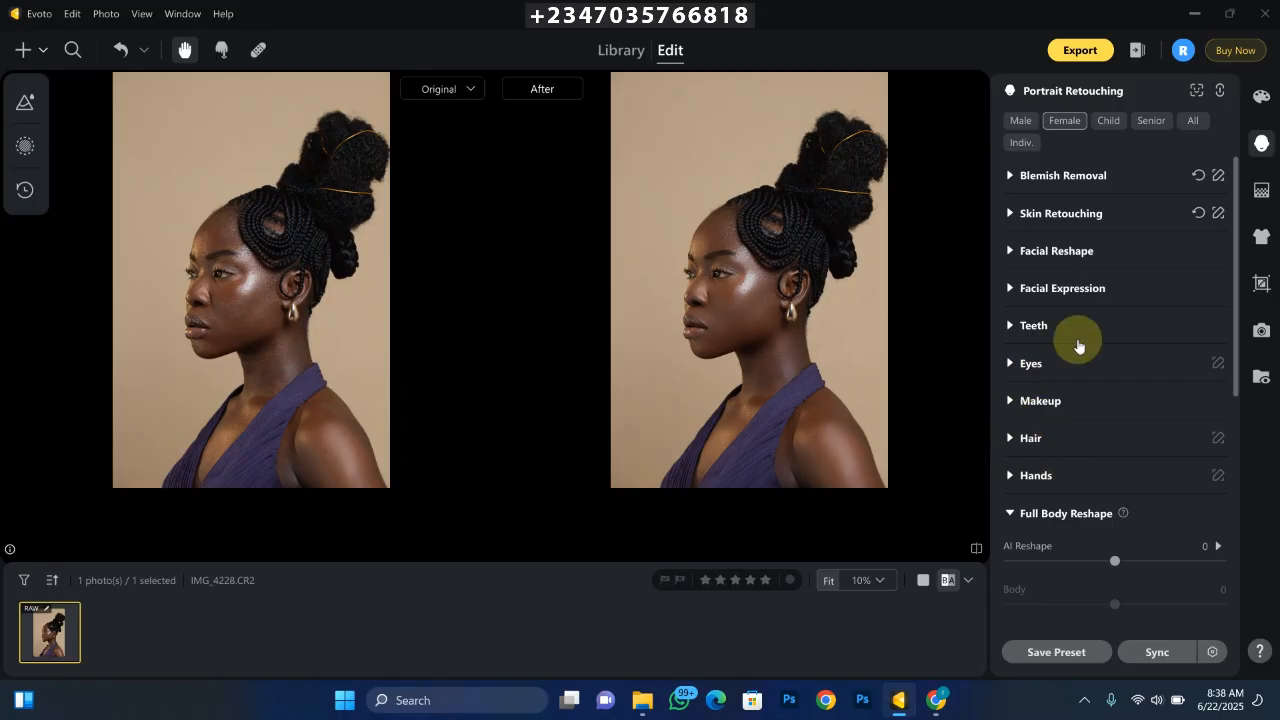
left_click(1235, 363)
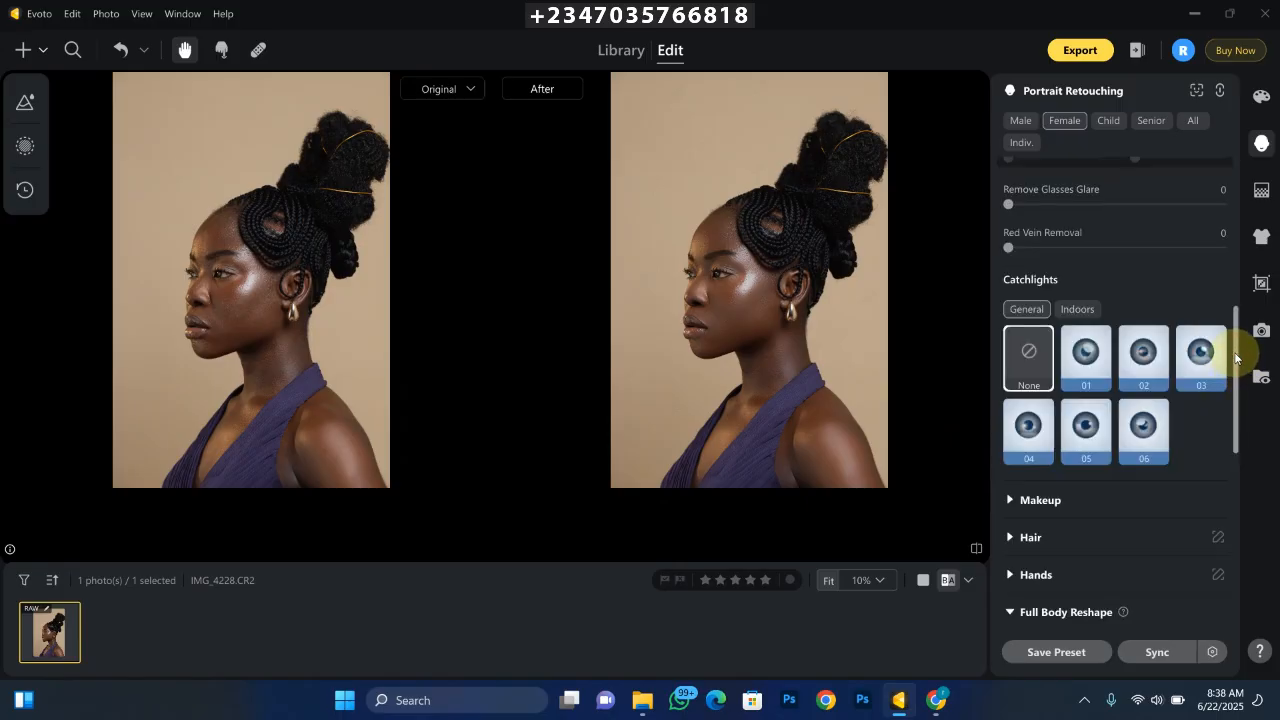
left_click_drag(1235, 358, 1237, 229)
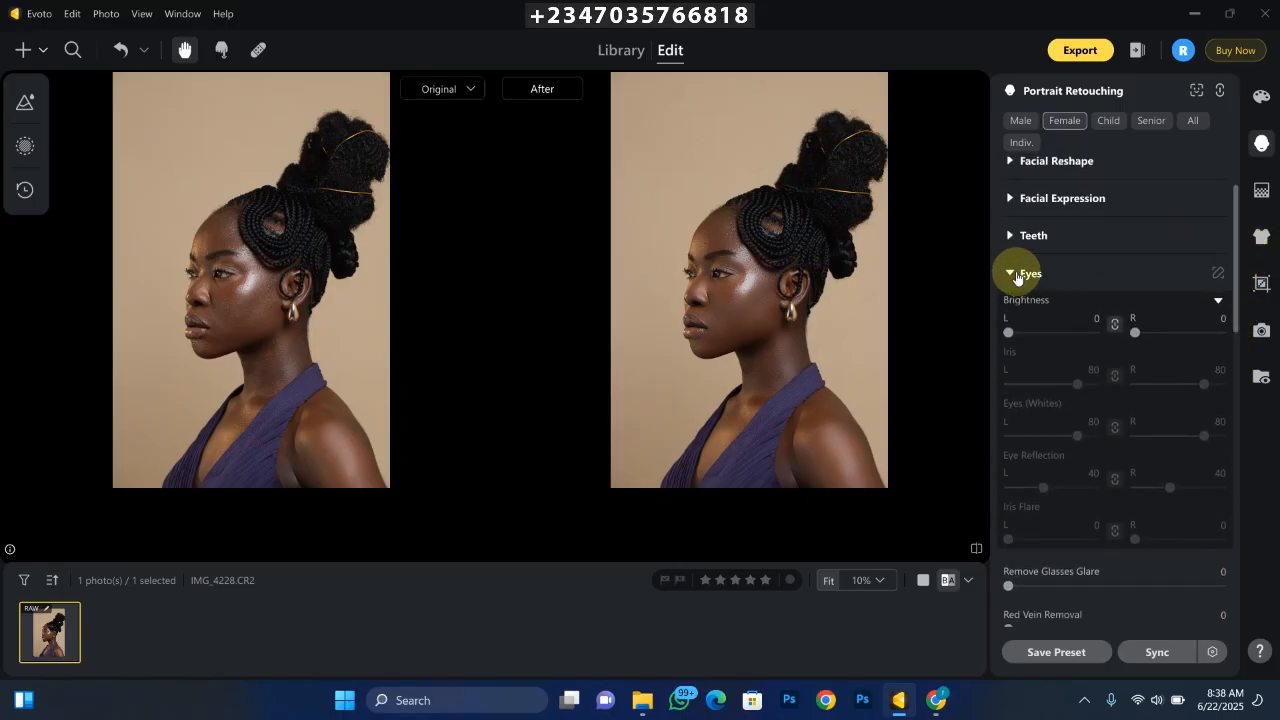
left_click(1017, 275)
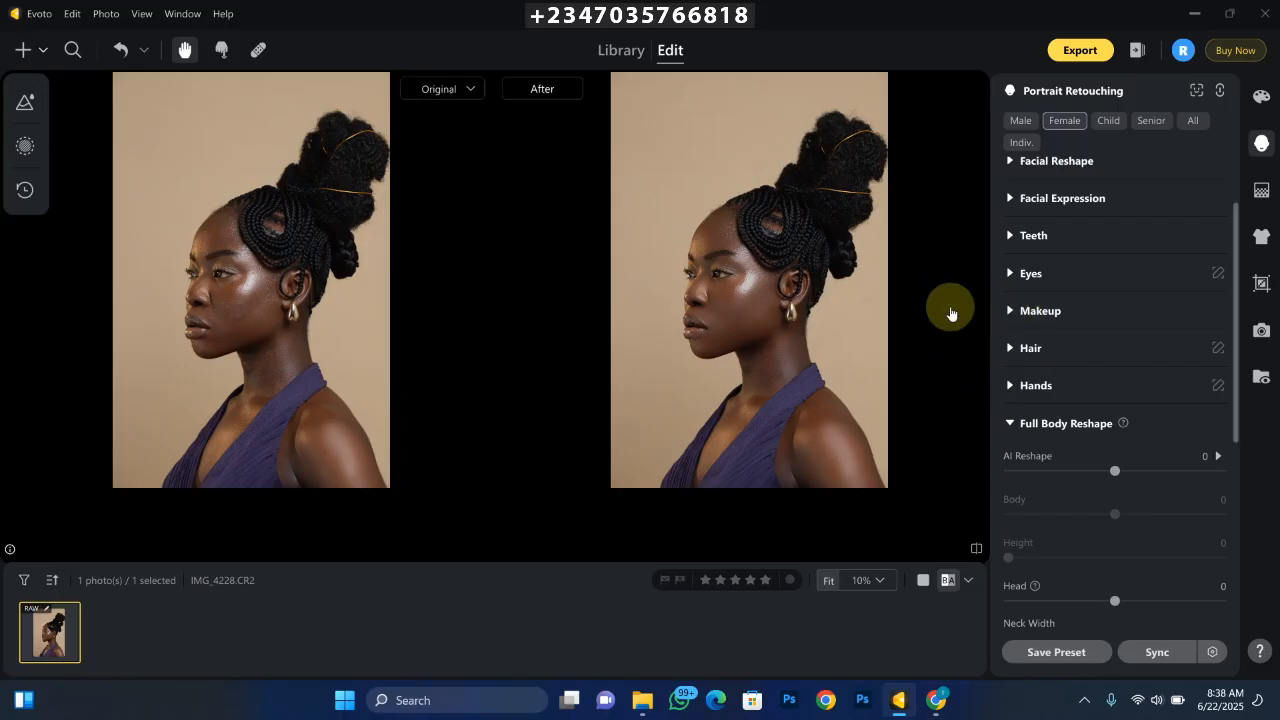
- Try the Chic, Sweet, Youthful and Vintage makeup suites on the portrait
left_click(1012, 312)
left_click(1014, 311)
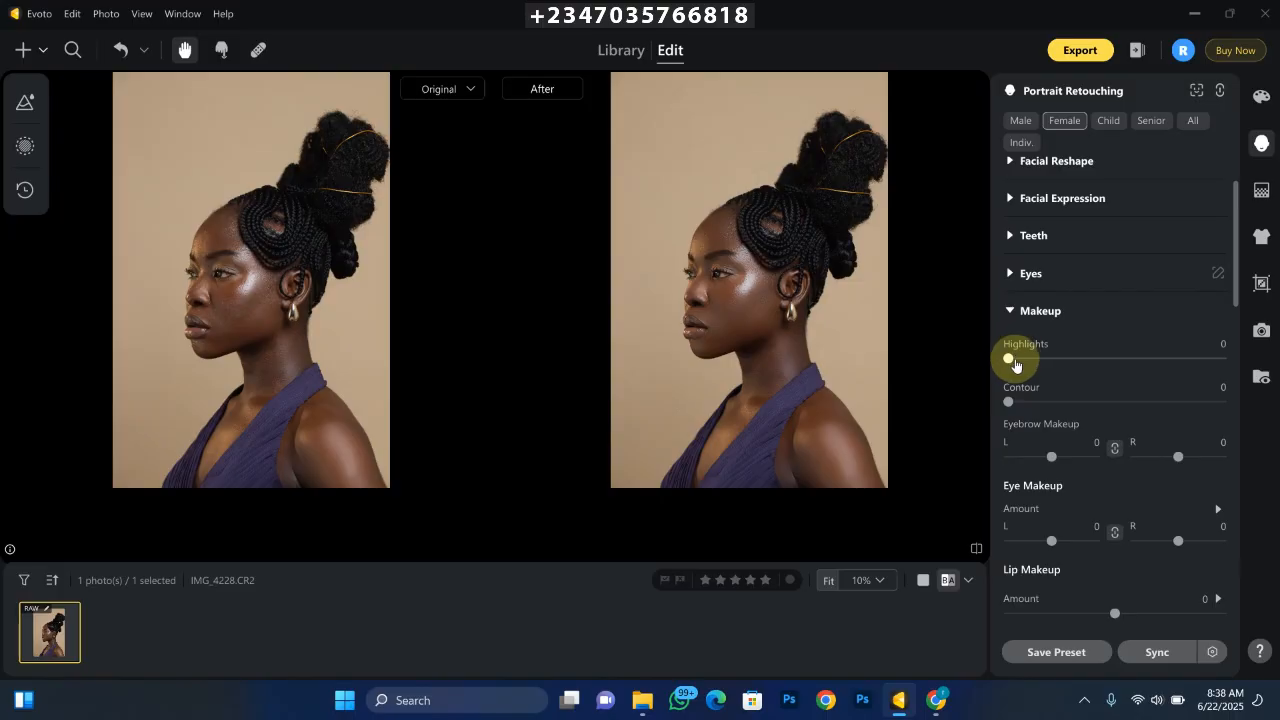
scroll(1238, 313, "down", 1)
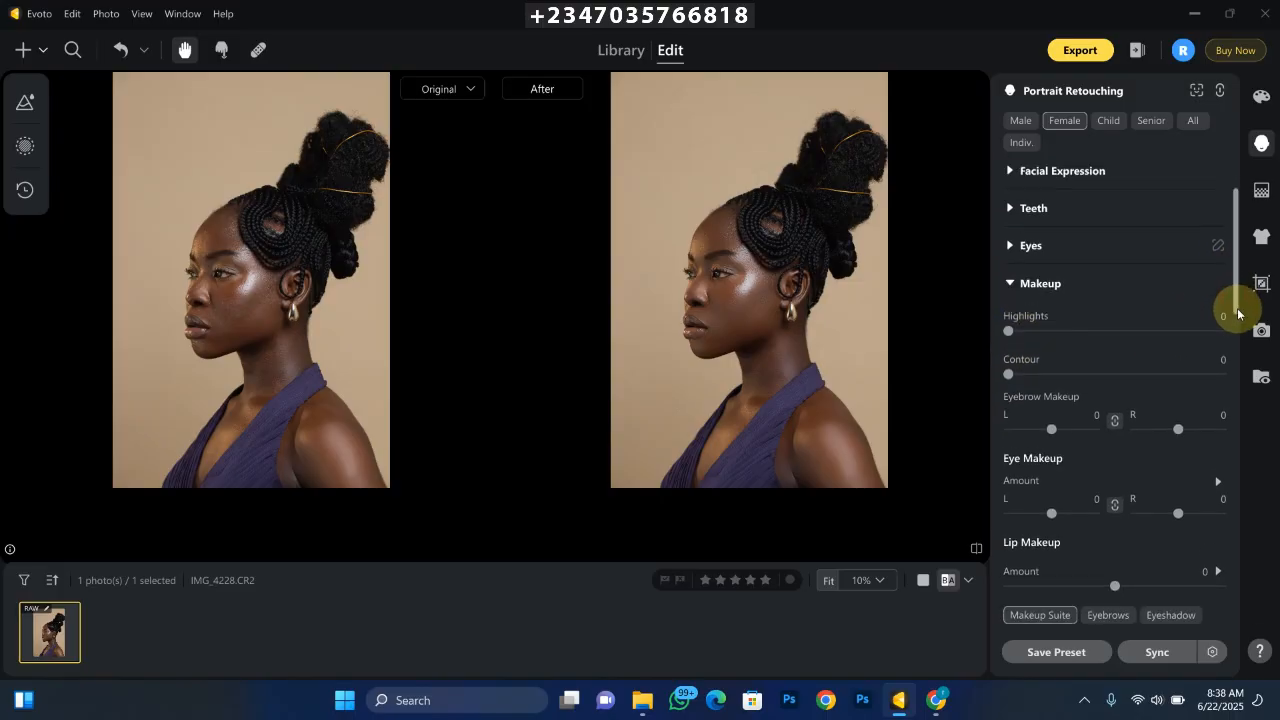
mouse_move(1238, 313)
left_mouse_down()
mouse_move(1229, 386)
mouse_move(1210, 395)
left_mouse_up()
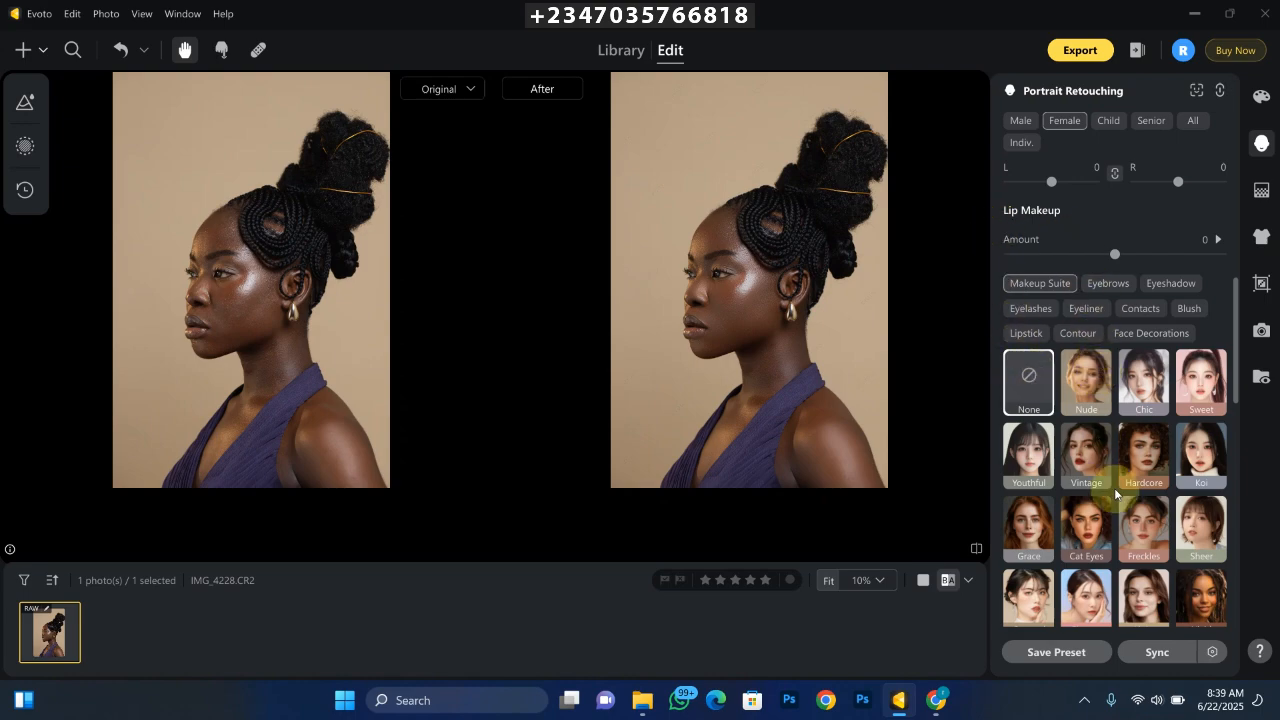
left_click(1145, 390)
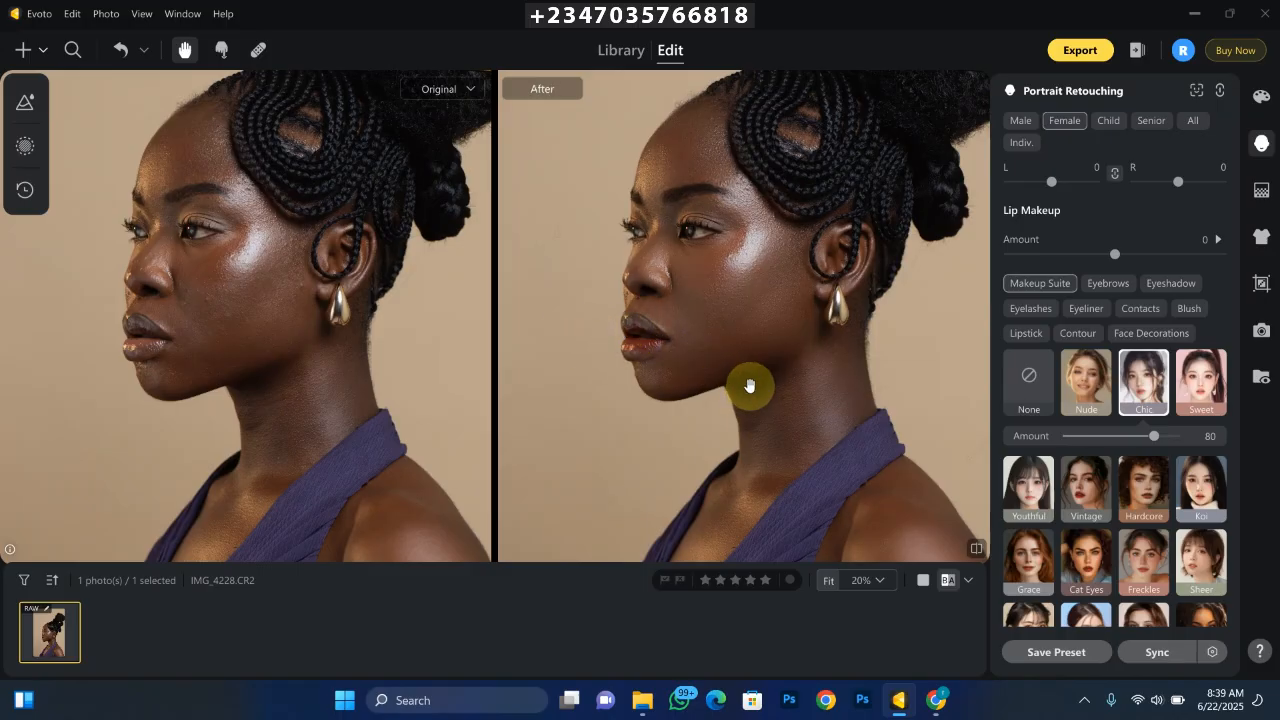
left_click(1199, 402)
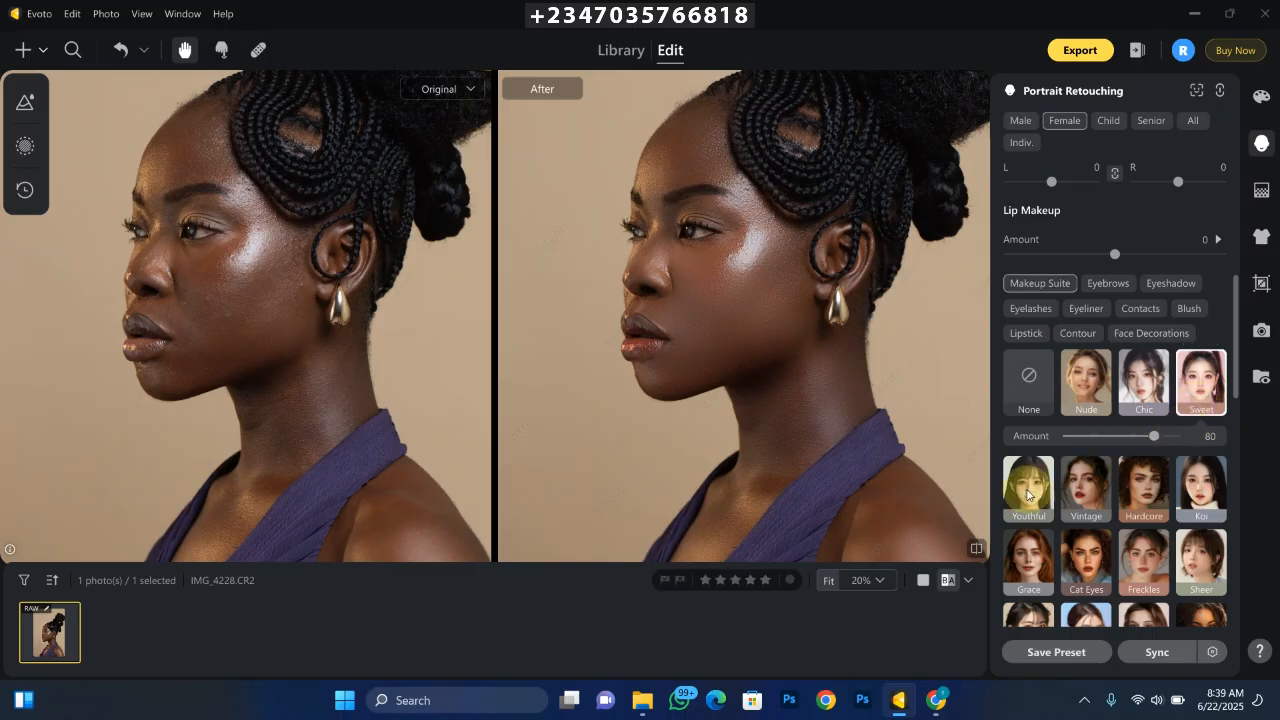
left_click(1027, 393)
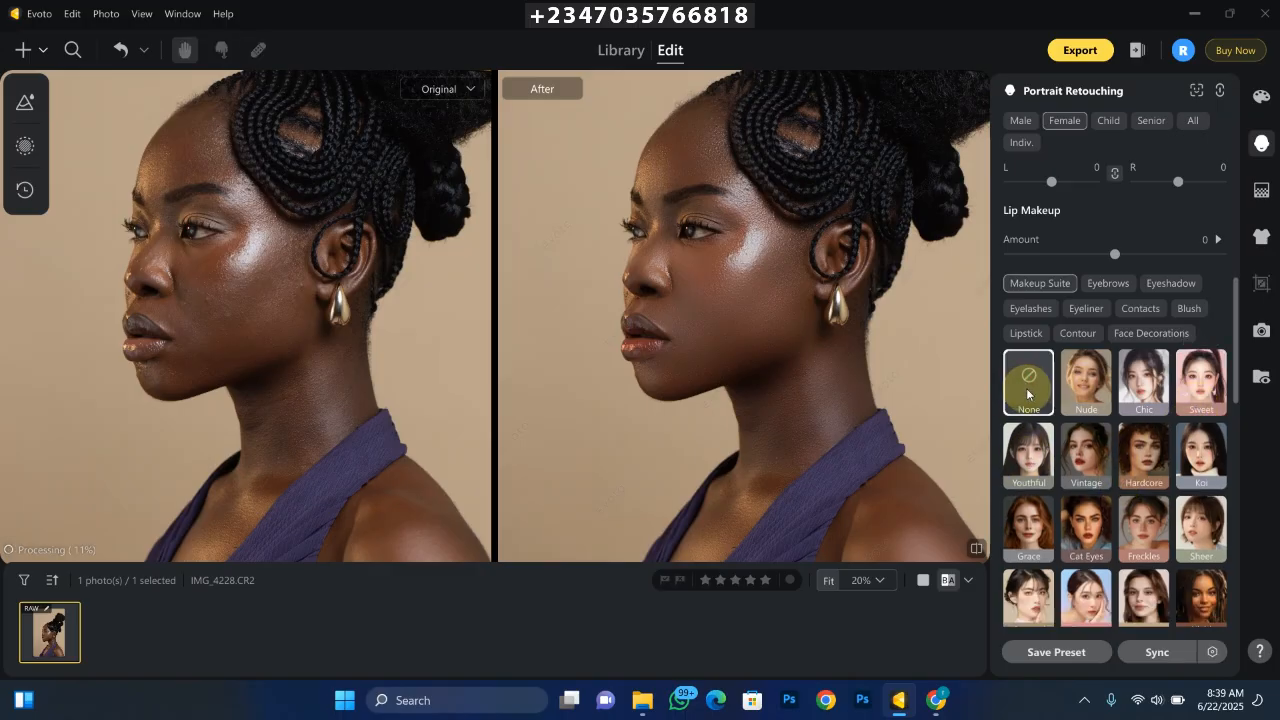
left_click(1037, 461)
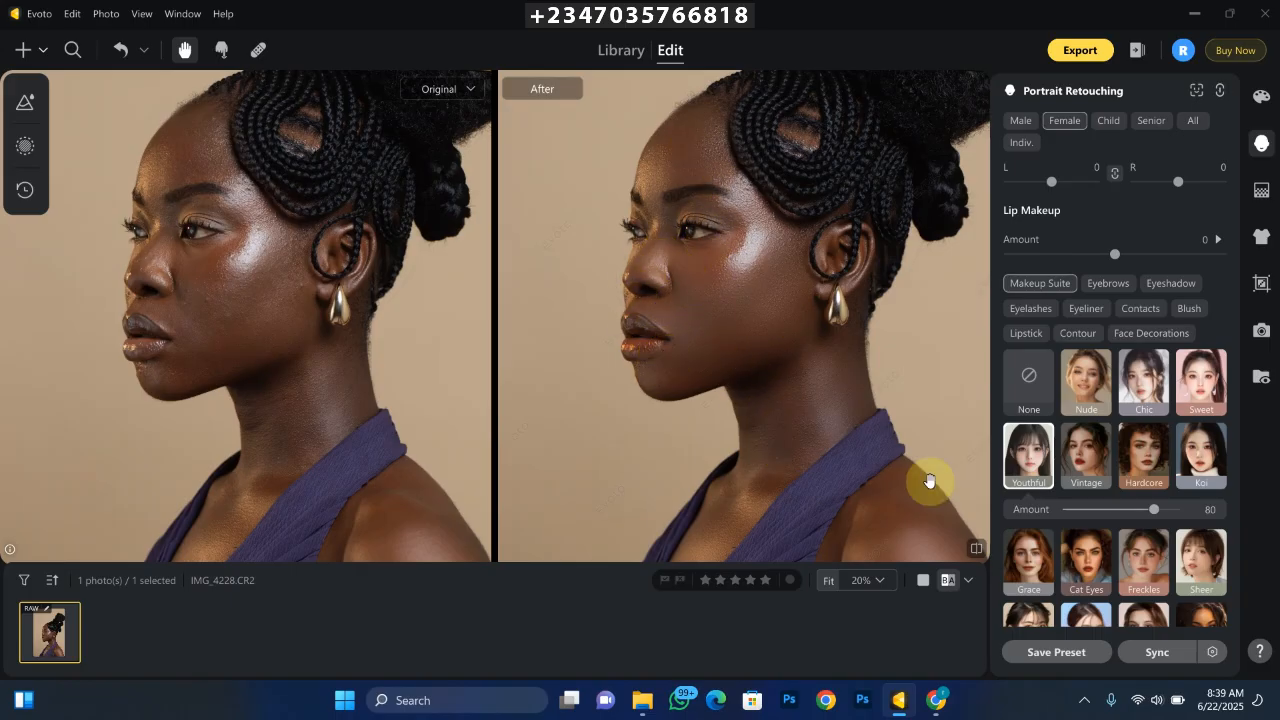
left_click(1083, 466)
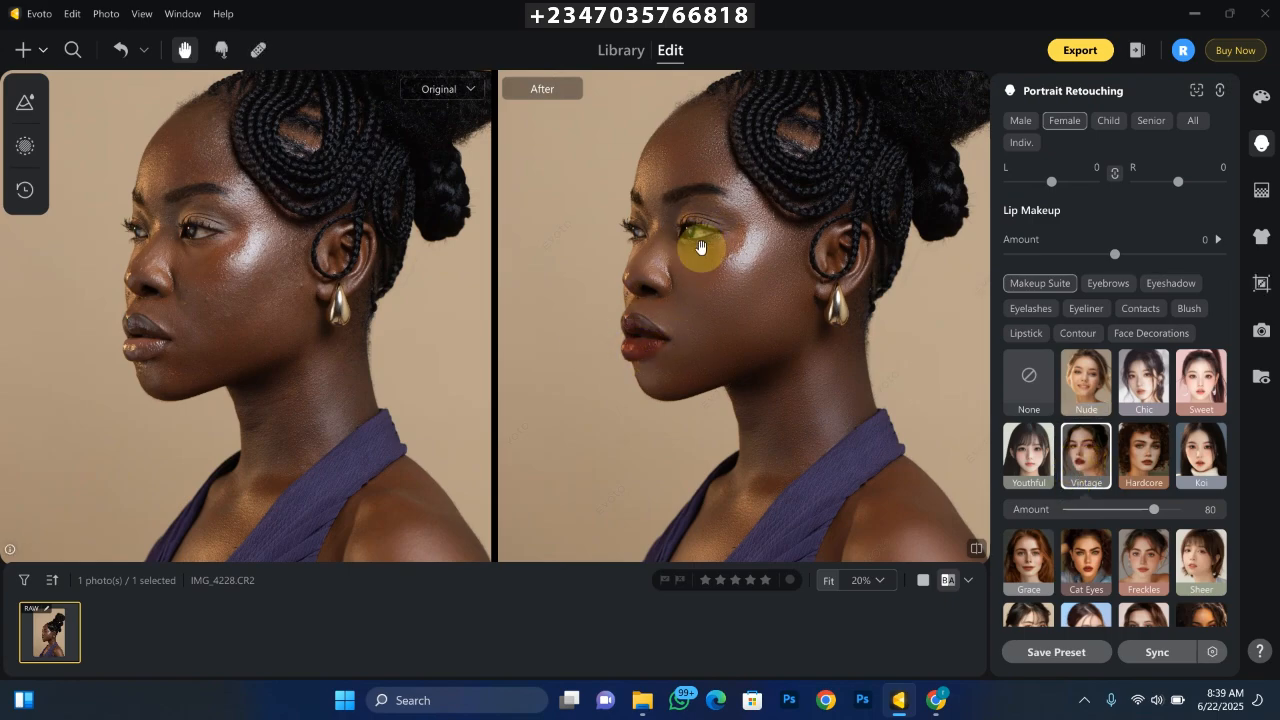
- Apply the Hardcore makeup suite and set its amount to 34
left_click(1133, 458)
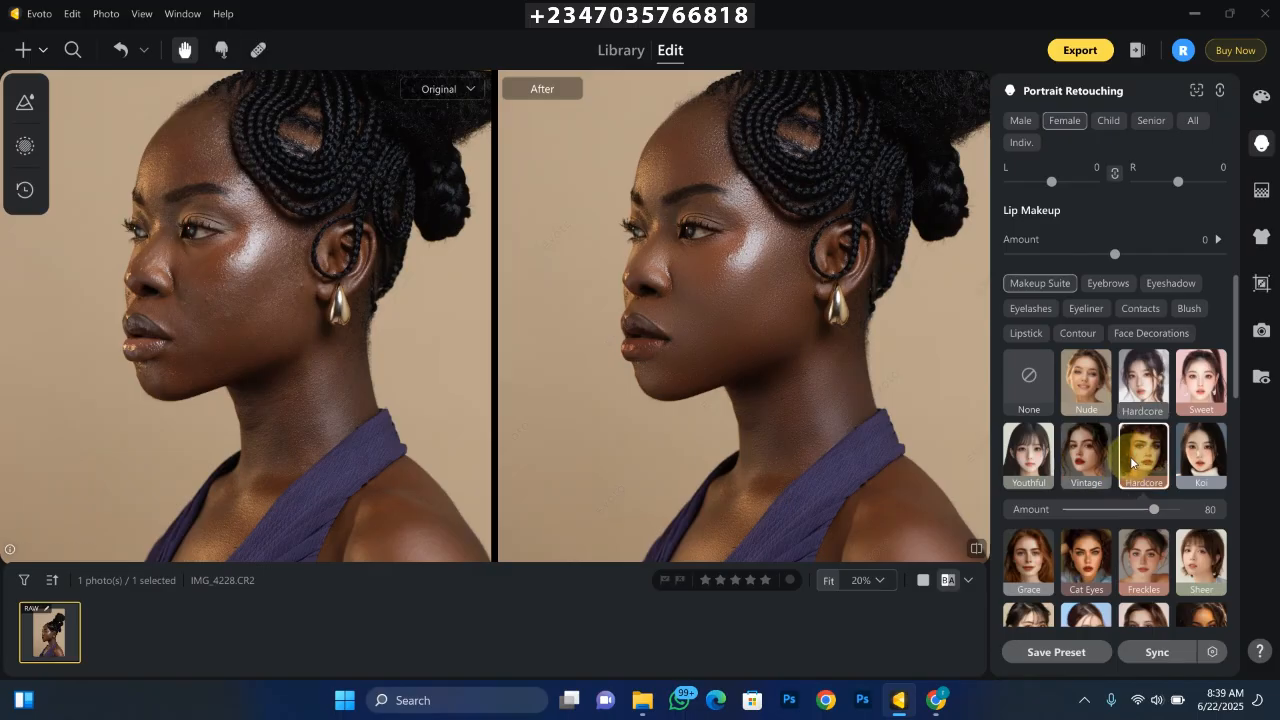
key("ctrl+minus")
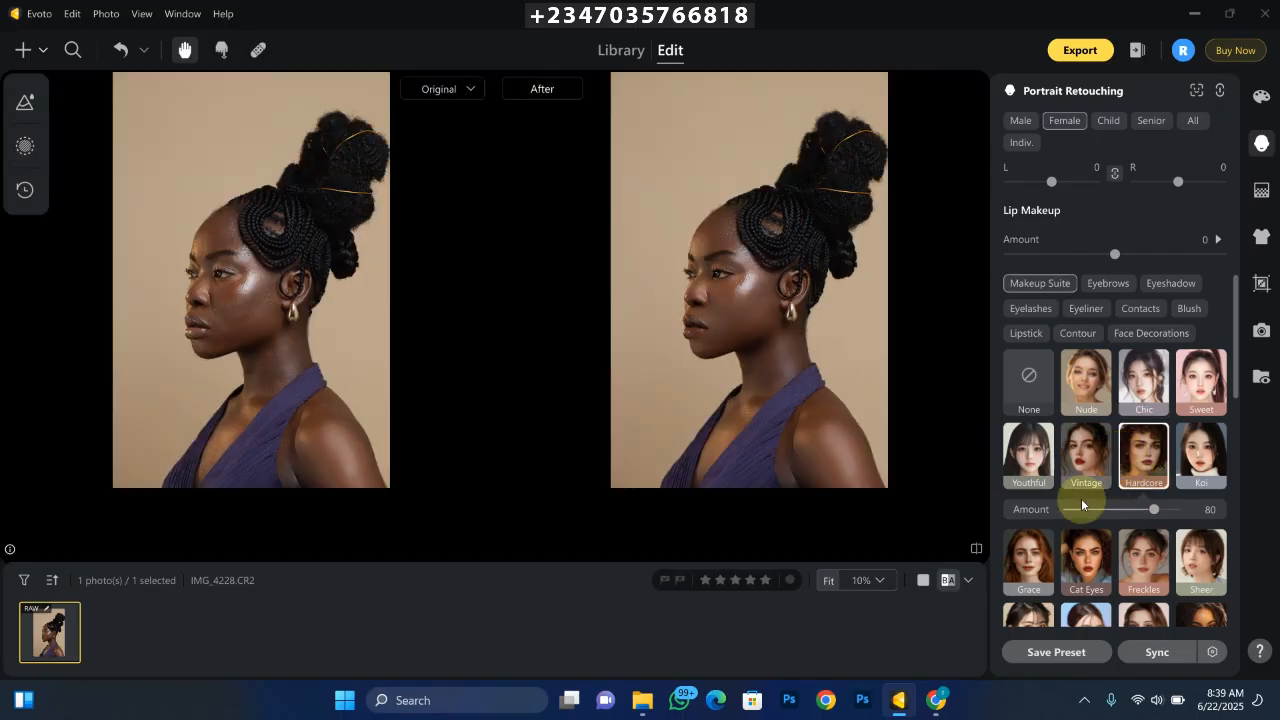
left_click_drag(1150, 512, 1104, 507)
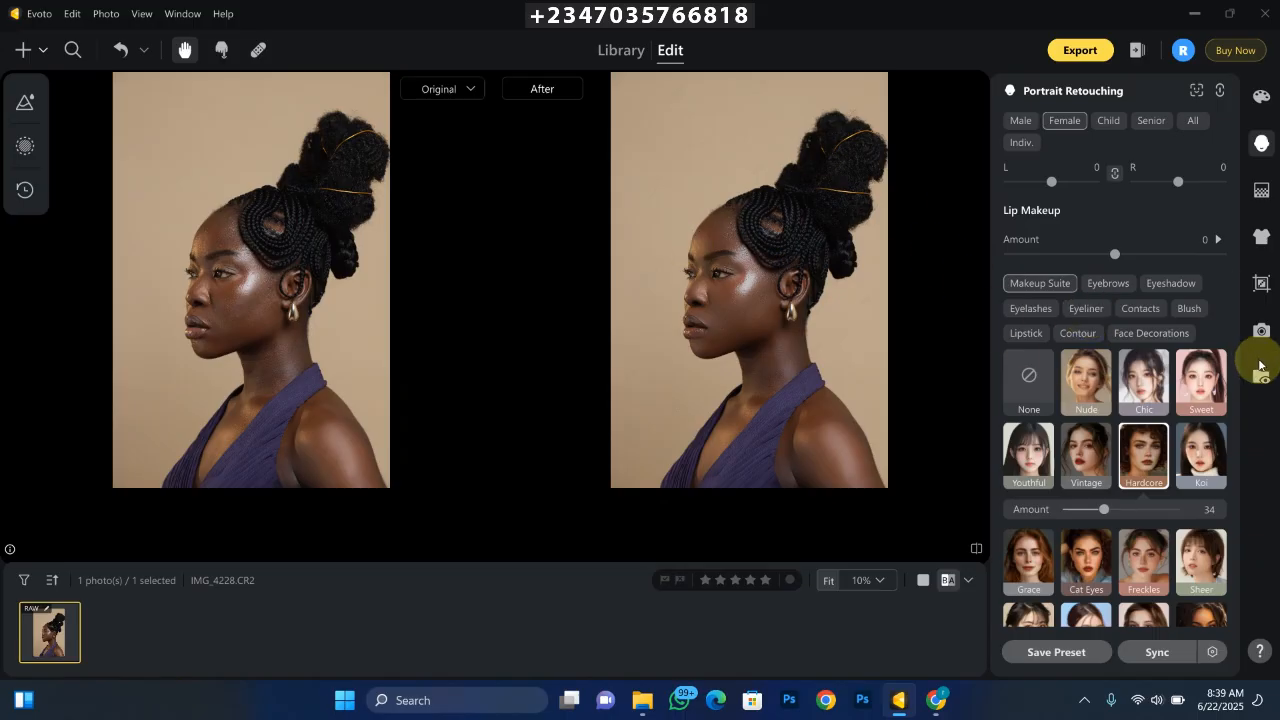
- Apply the rosy-brown skin tone from the Skin Tone options in Skin Retouching
left_click_drag(1238, 341, 1234, 206)
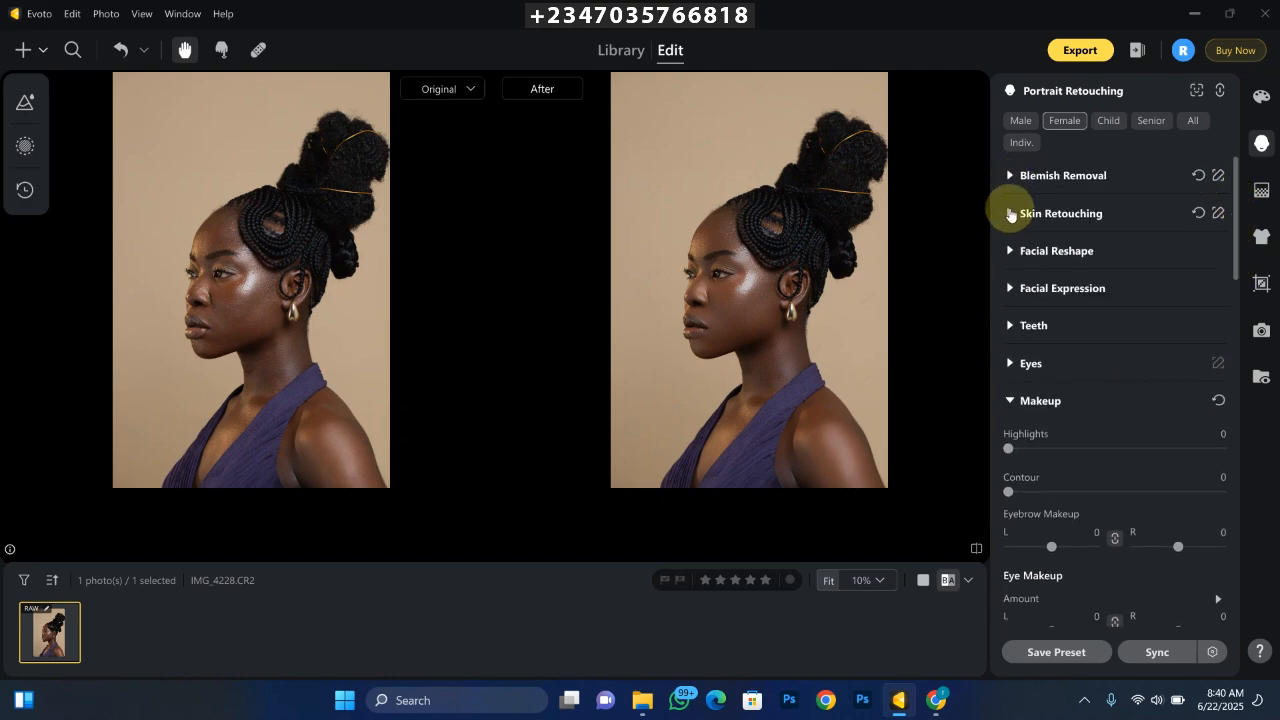
left_click(1009, 214)
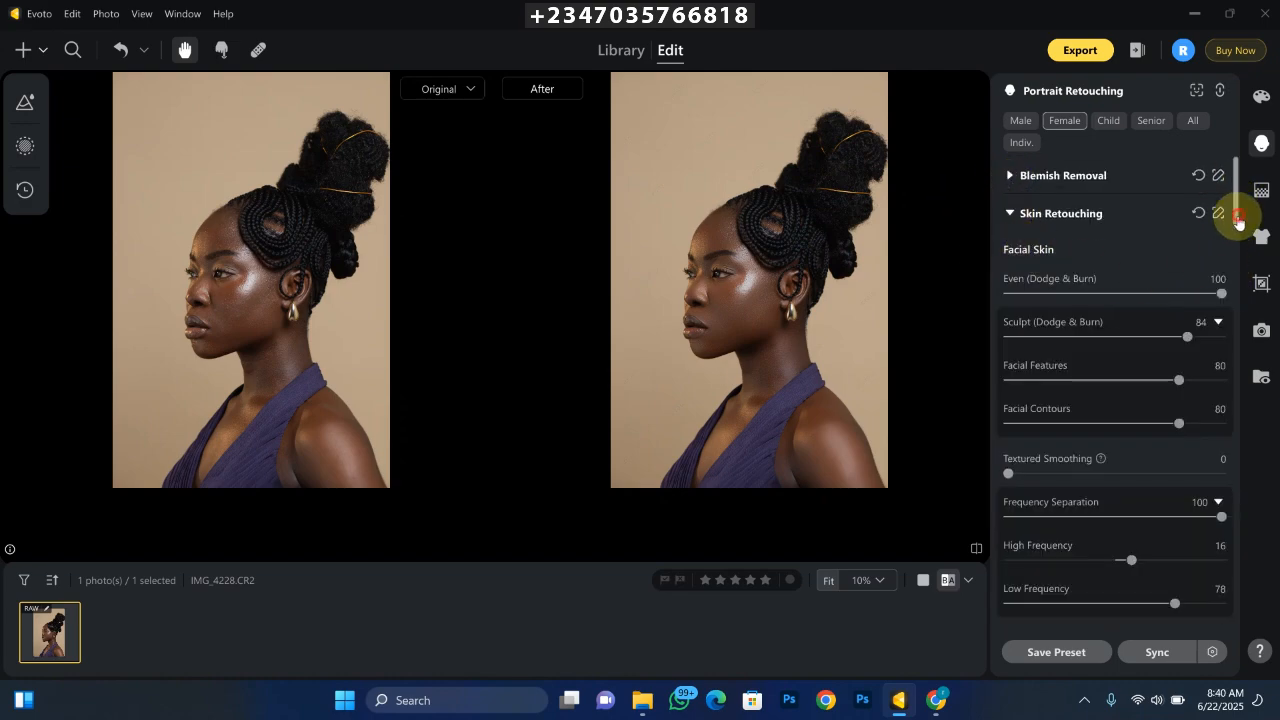
mouse_move(1229, 206)
left_mouse_down()
mouse_move(1234, 349)
mouse_move(958, 400)
left_mouse_up()
mouse_move(1231, 443)
left_mouse_down()
mouse_move(1234, 194)
mouse_move(1086, 171)
left_mouse_up()
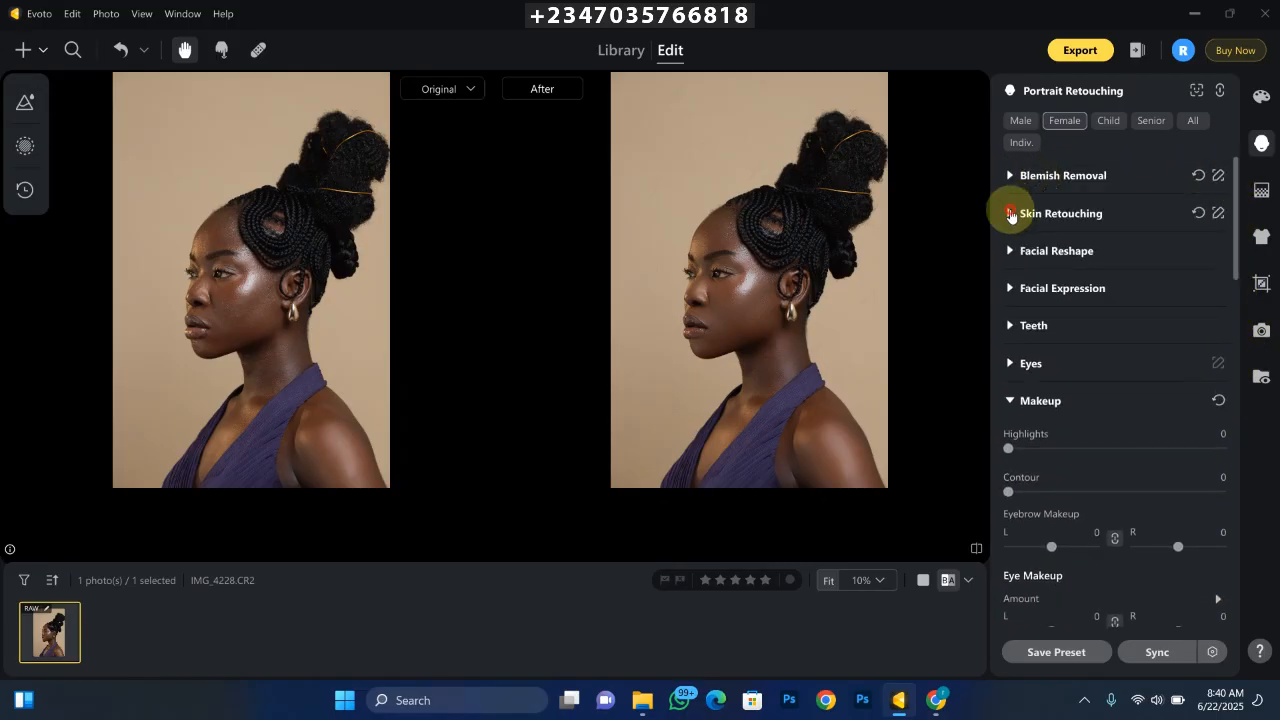
left_click(1009, 213)
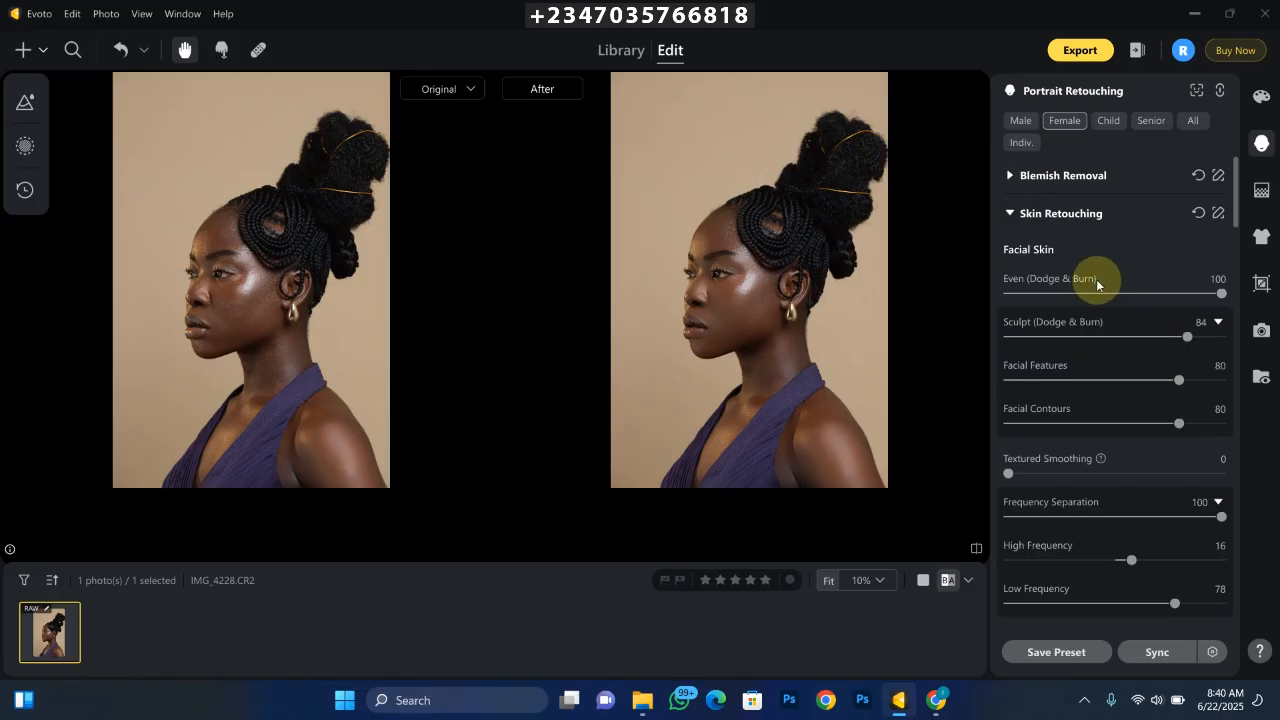
left_click_drag(1234, 205, 1234, 331)
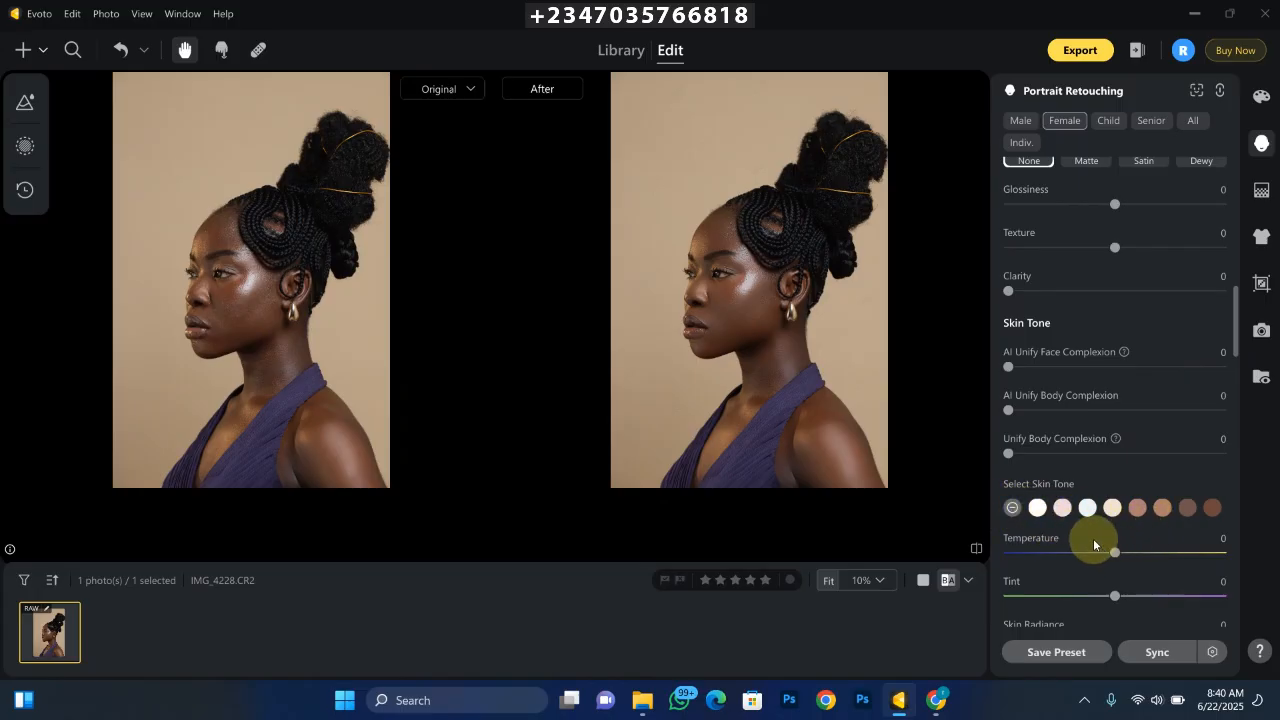
left_click(1136, 509)
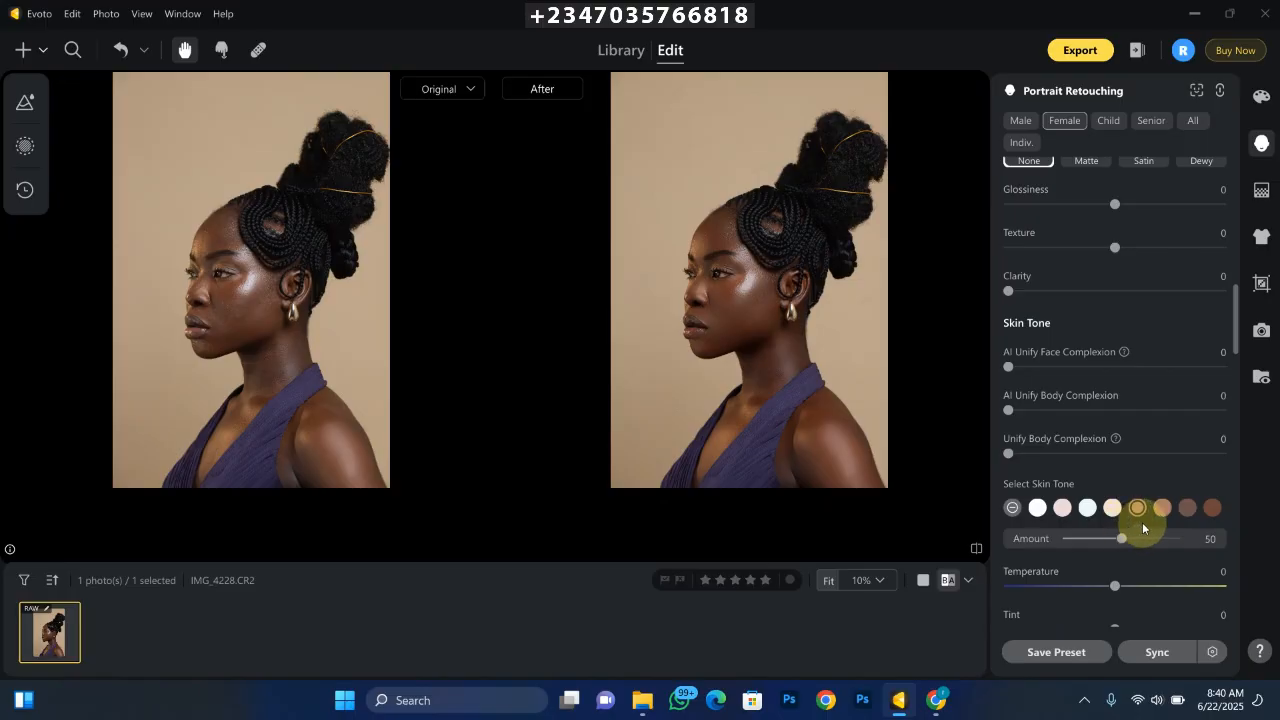
- Compare the new skin tone with the original, both close up on the face and across the whole portrait
key("ctrl+equal")
key("ctrl+equal")
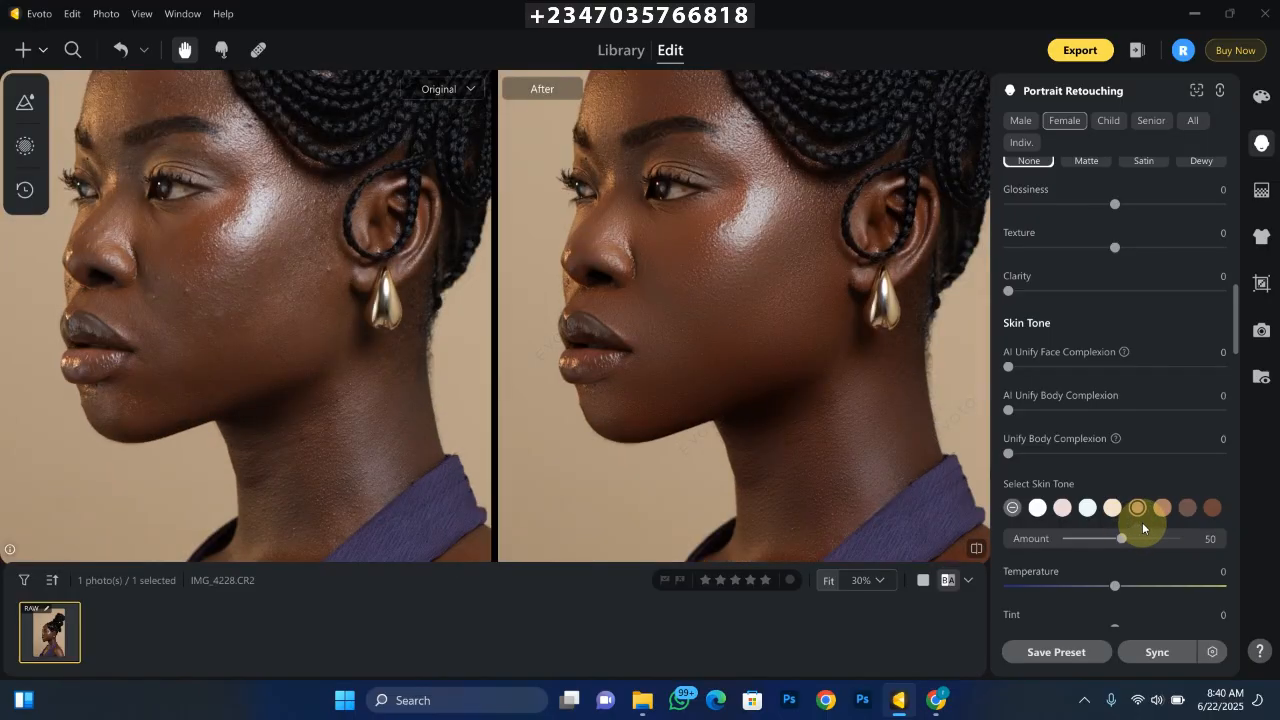
key("ctrl+minus")
key("ctrl+minus")
key("ctrl+equal")
key("ctrl+equal")
key("ctrl+equal")
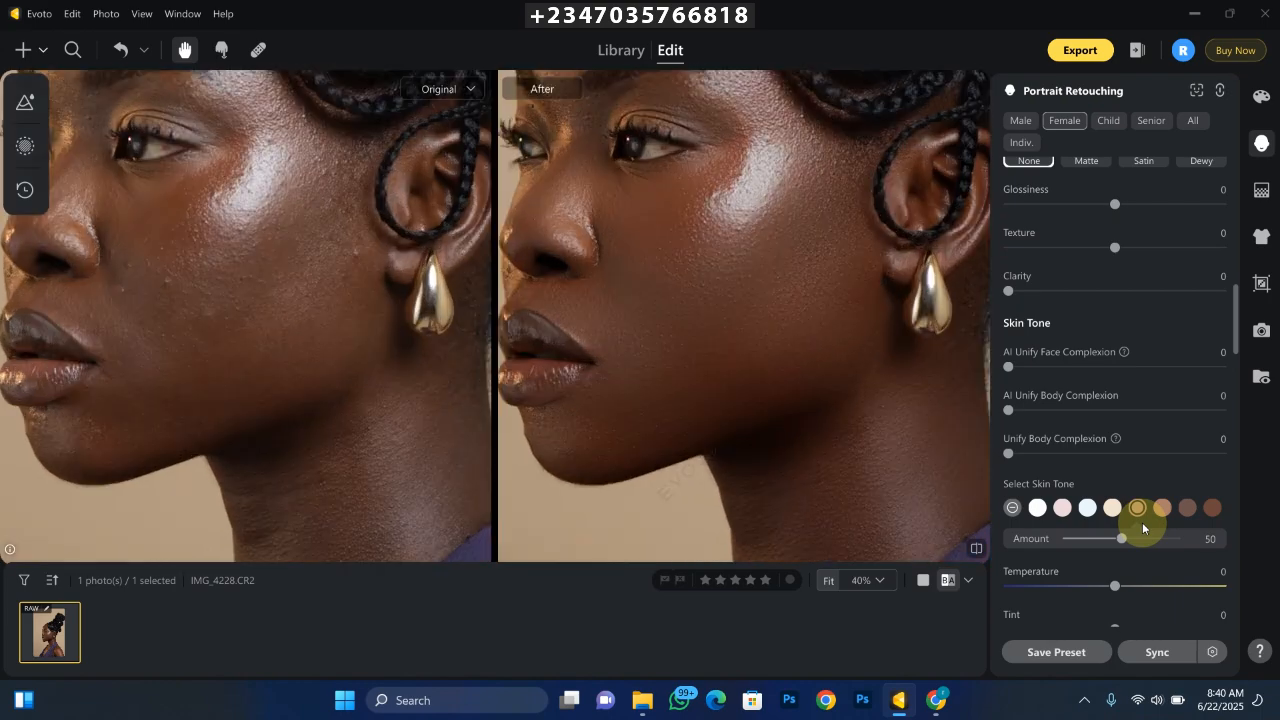
key("ctrl+minus")
key("ctrl+minus")
key("ctrl+minus")
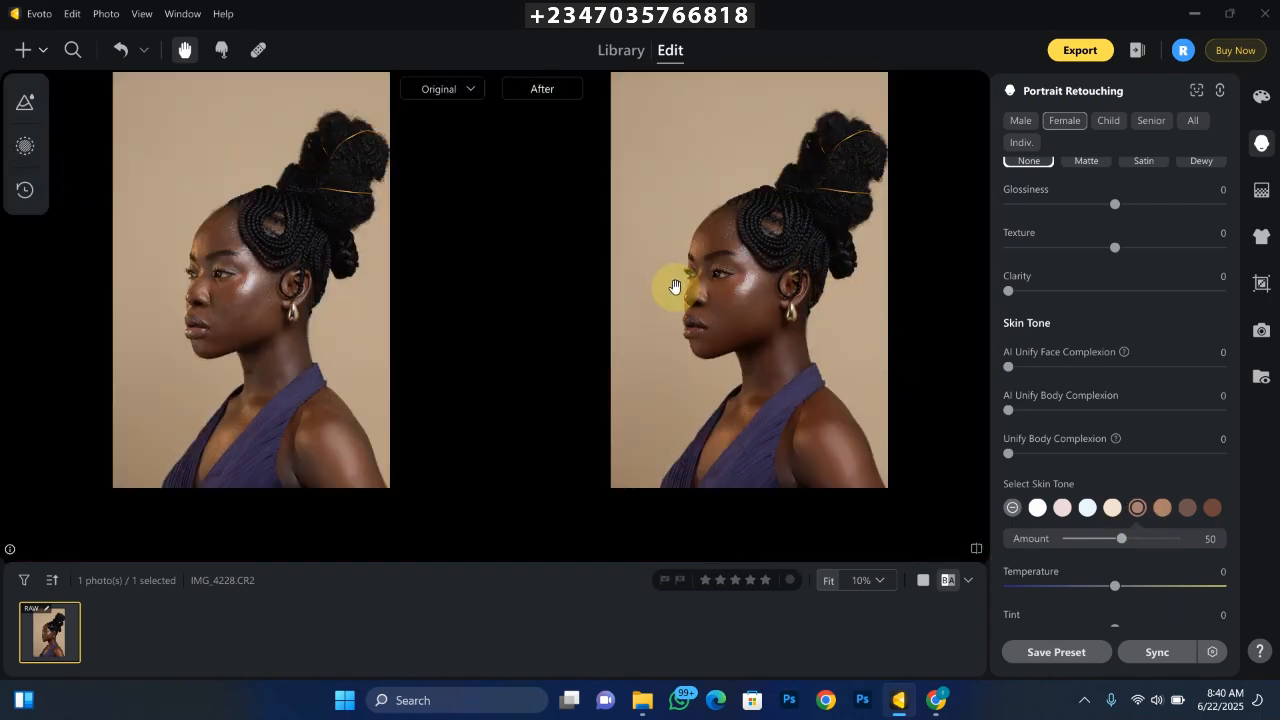
key("ctrl+equal")
key("ctrl+equal")
key("ctrl+minus")
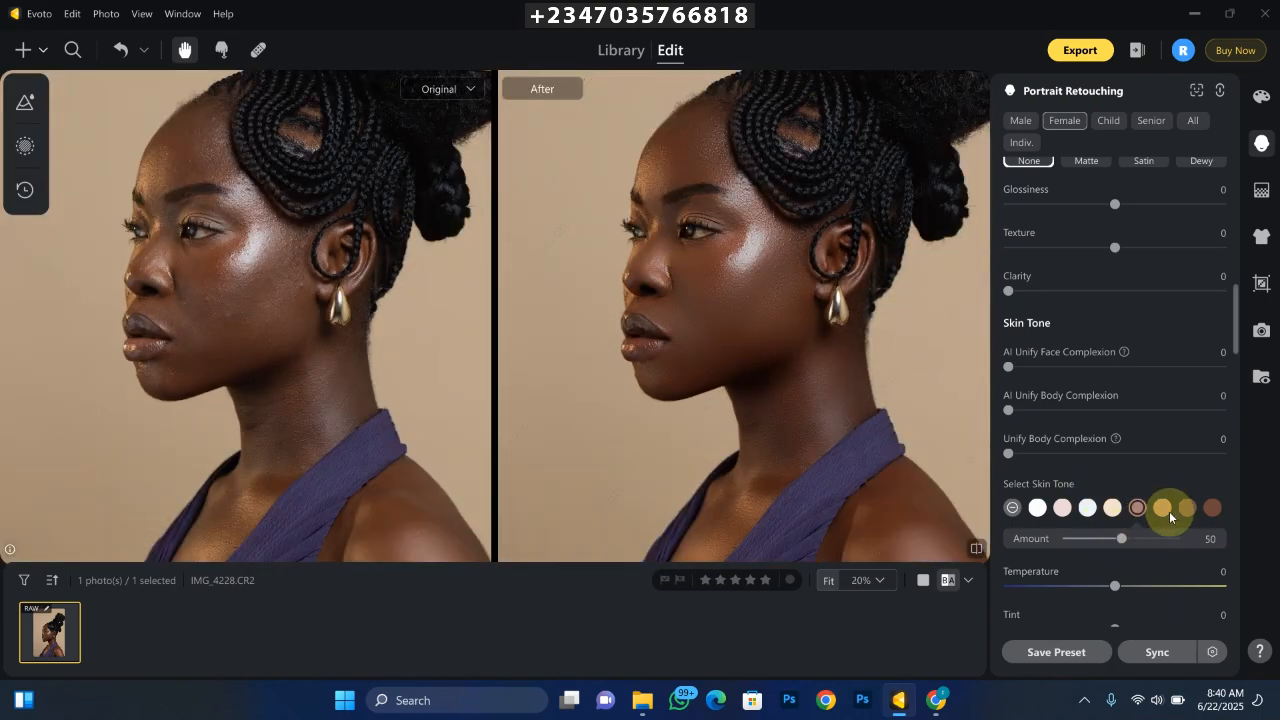
- Try the reddish-brown skin tone at an amount of 51, and switch back to the rosy-brown tone
left_click(1210, 509)
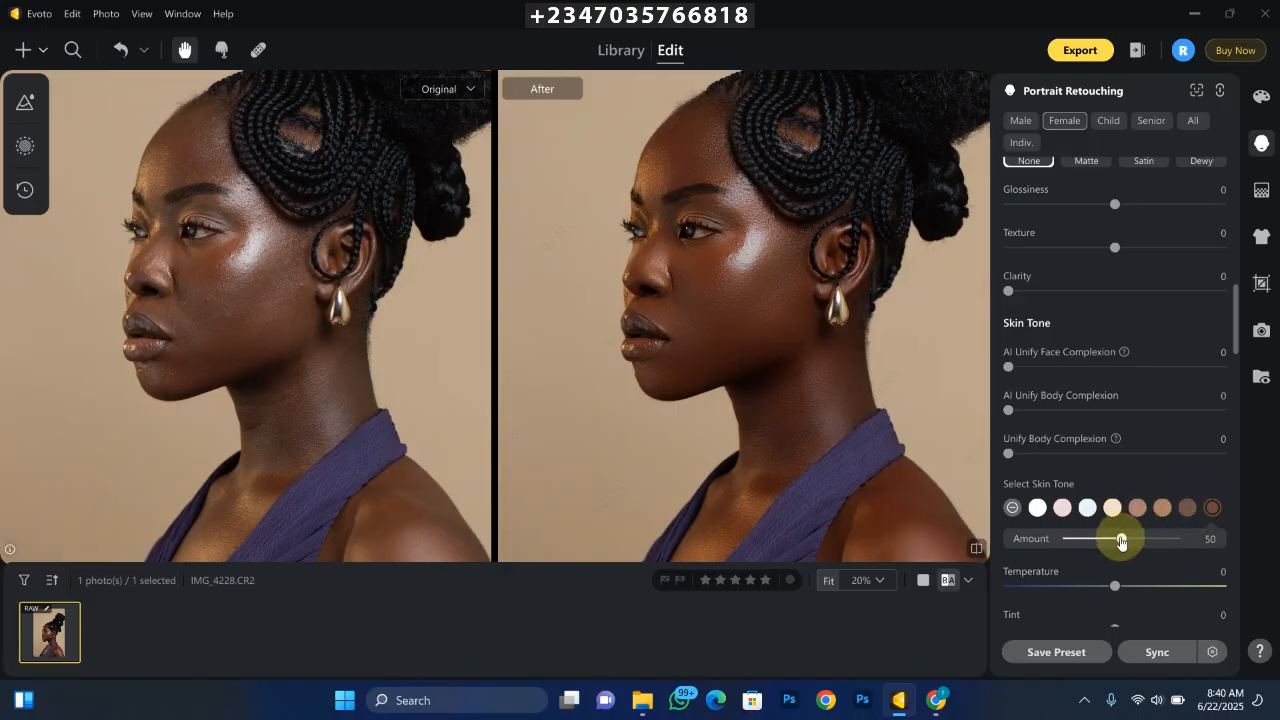
mouse_move(1121, 538)
left_mouse_down()
mouse_move(1163, 543)
mouse_move(1122, 548)
left_mouse_up()
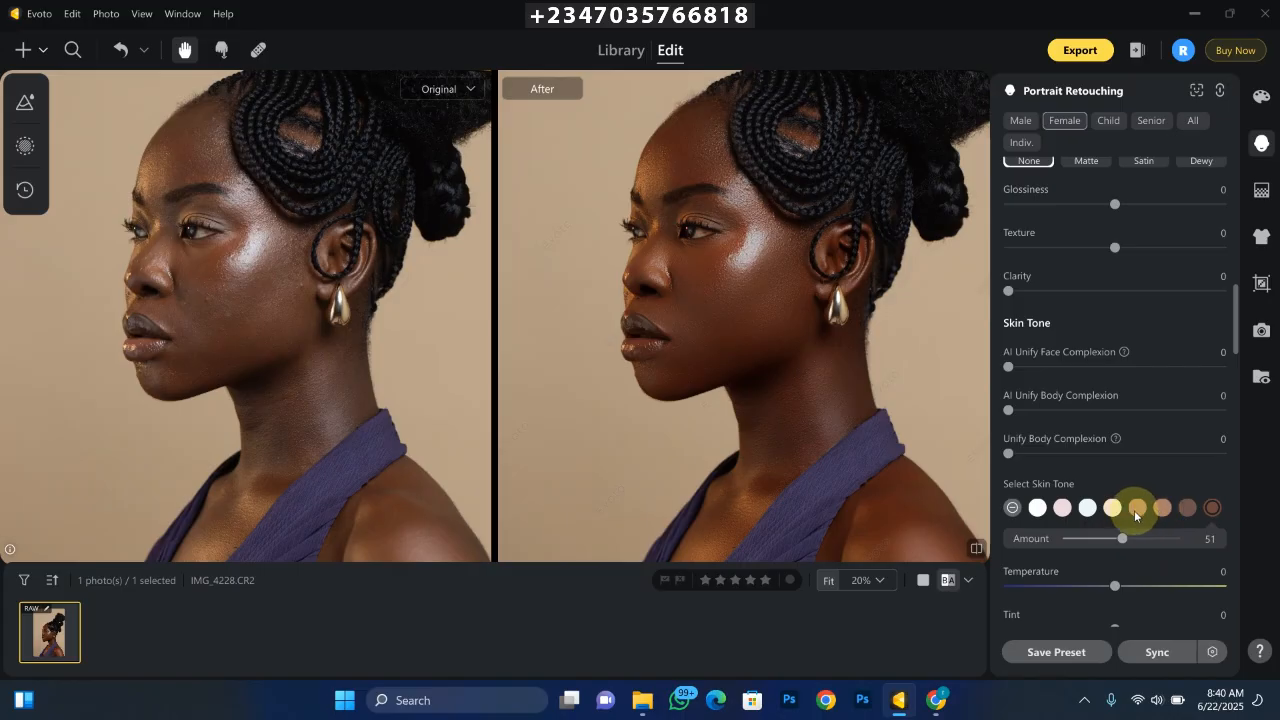
left_click(1136, 508)
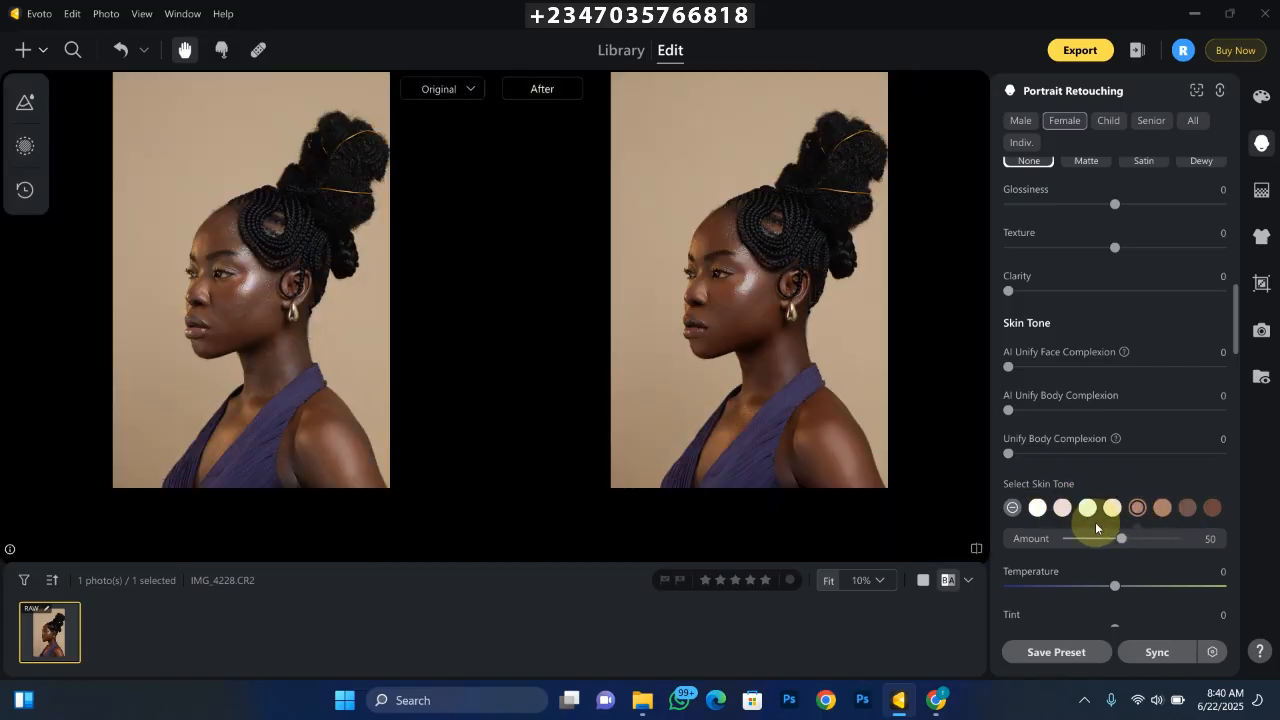
- Compare the retouched portrait with the original at several zoom levels, checking the overall effect of the rosy-brown skin tone
key("ctrl+minus")
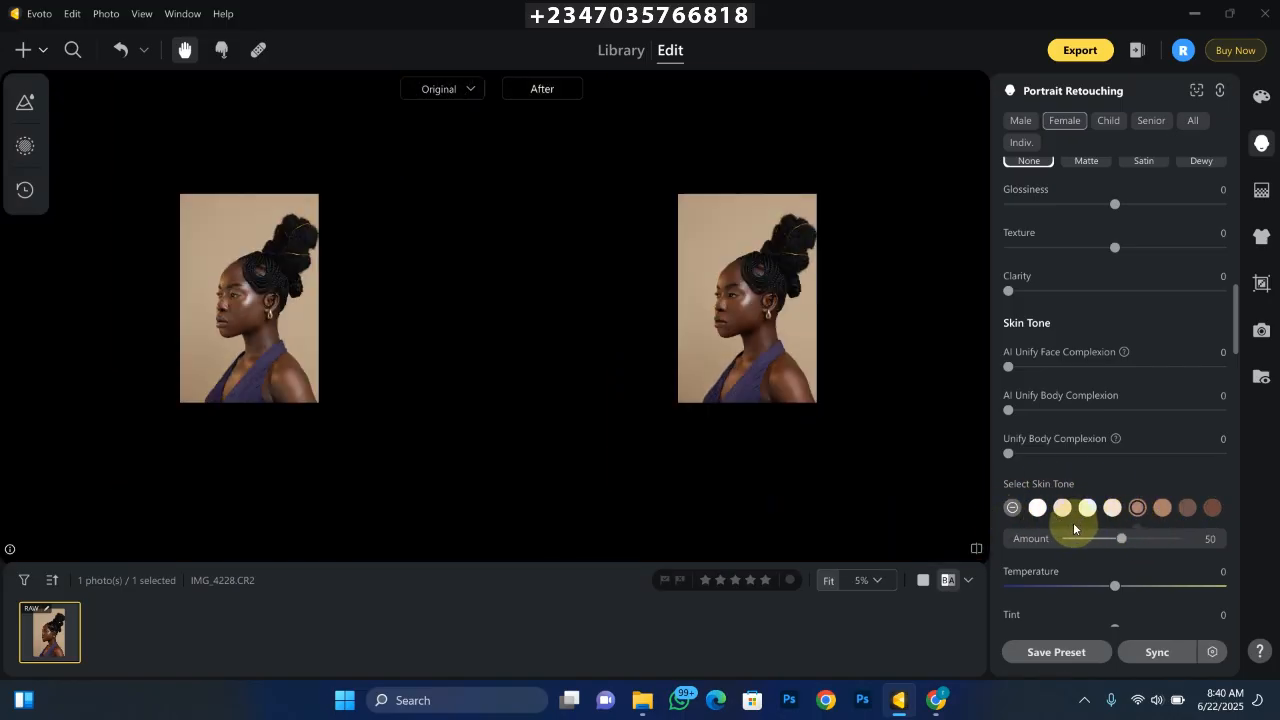
key("ctrl+plus")
key("ctrl+plus")
key("ctrl+plus")
key("ctrl+plus")
key("ctrl+minus")
key("ctrl+minus")
key("ctrl+minus")
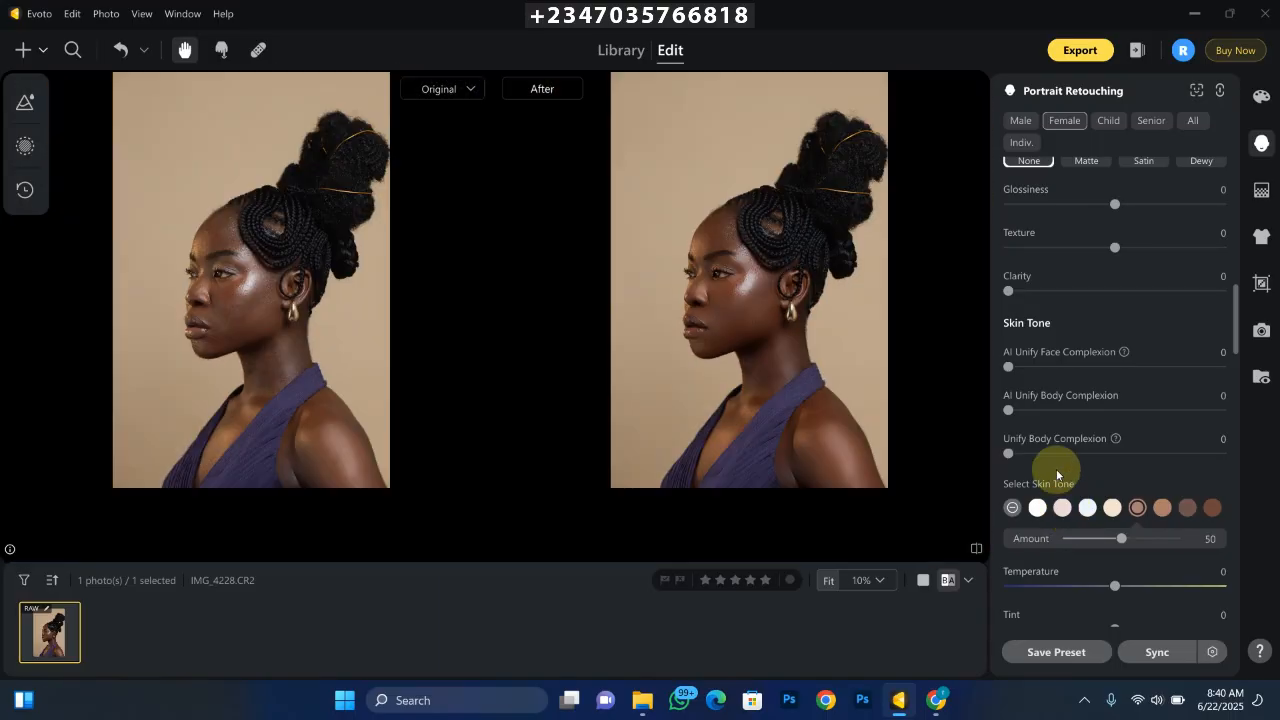
key("ctrl+minus")
key("ctrl+plus")
key("ctrl+plus")
key("ctrl+plus")
key("ctrl+minus")
key("ctrl+minus")
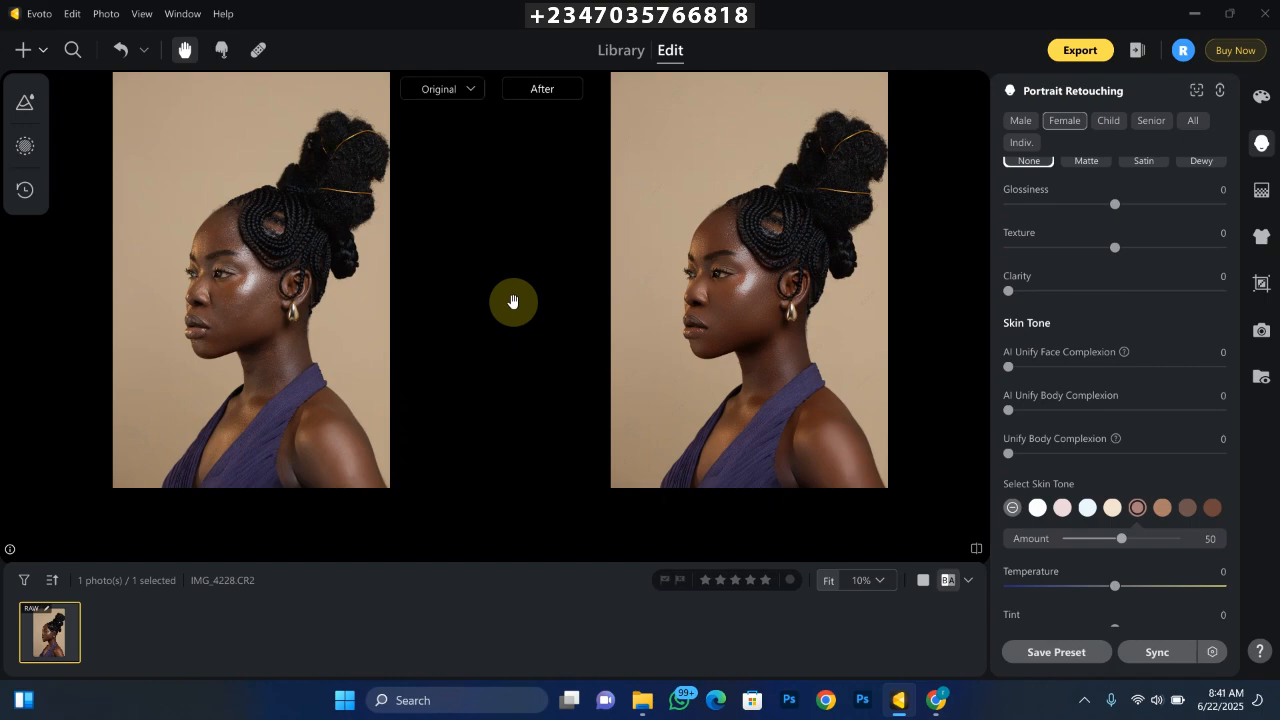
- Inspect the skin texture and tone on the cheek, jaw and neck close up, comparing the retouched version with the original
scroll(512, 301, "up", 3)
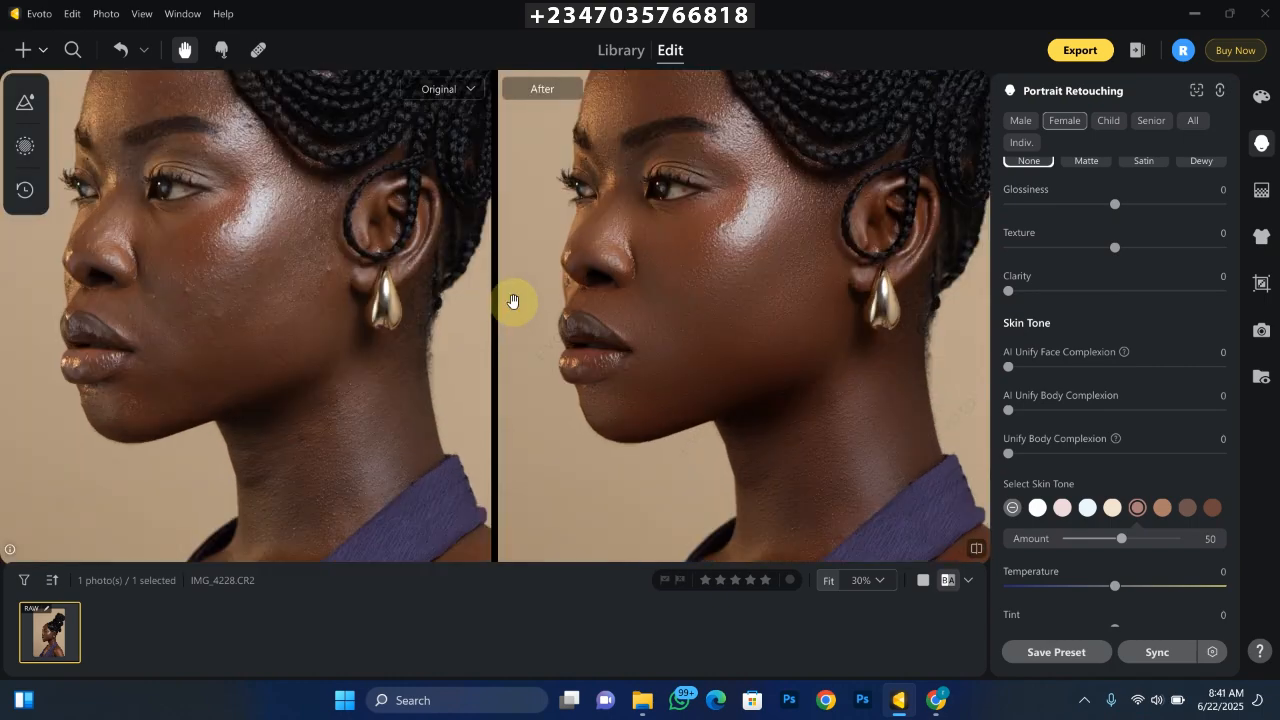
scroll(512, 301, "up", 1)
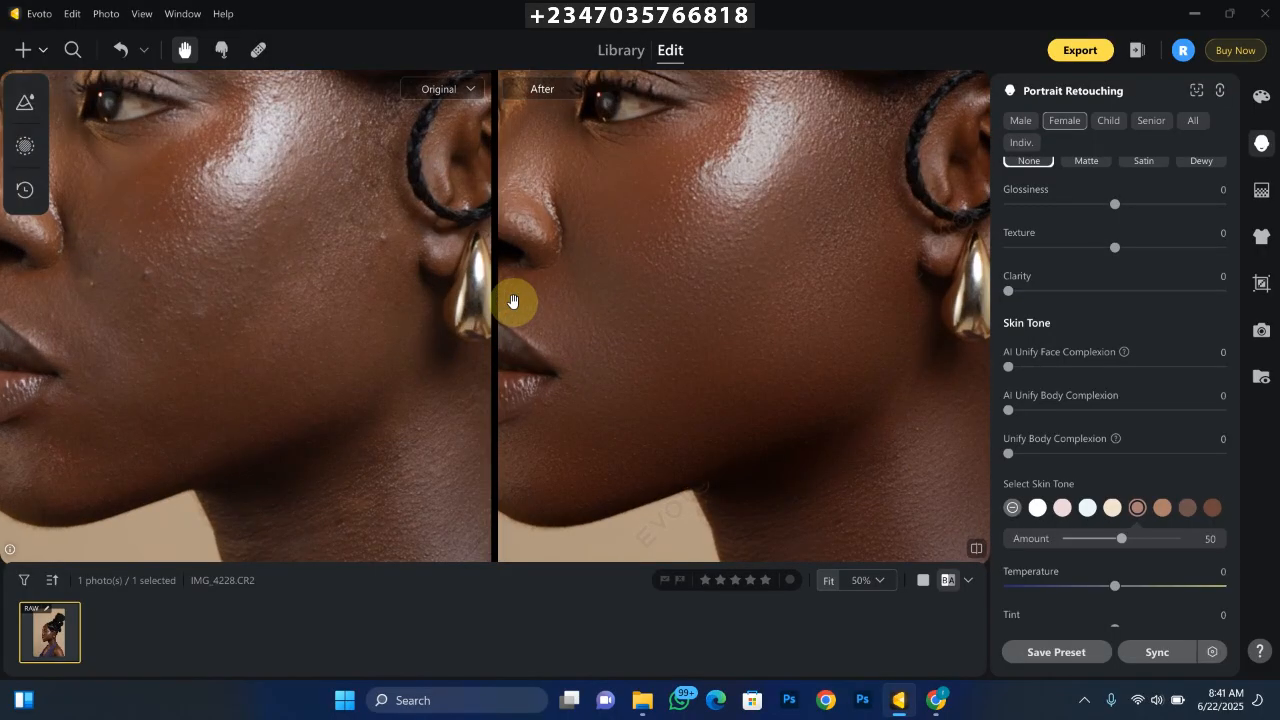
scroll(512, 301, "down", 1)
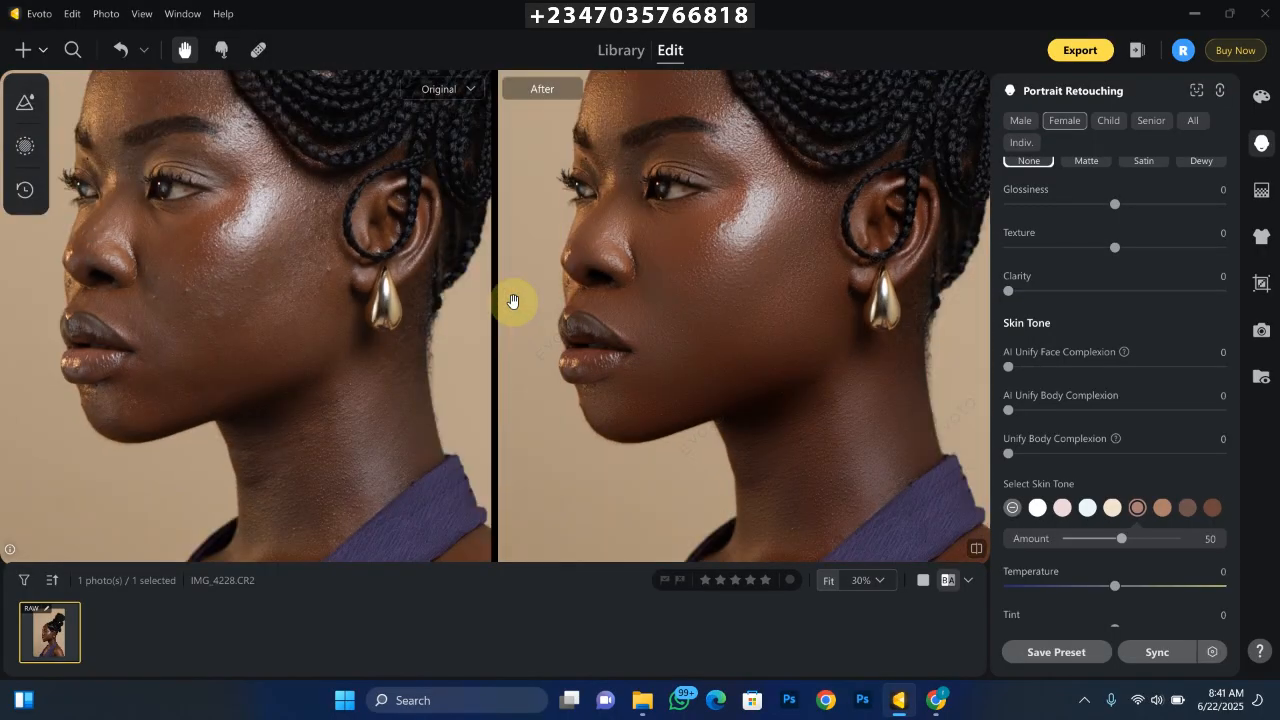
scroll(512, 301, "up", 1)
scroll(512, 301, "down", 1)
scroll(512, 301, "up", 1)
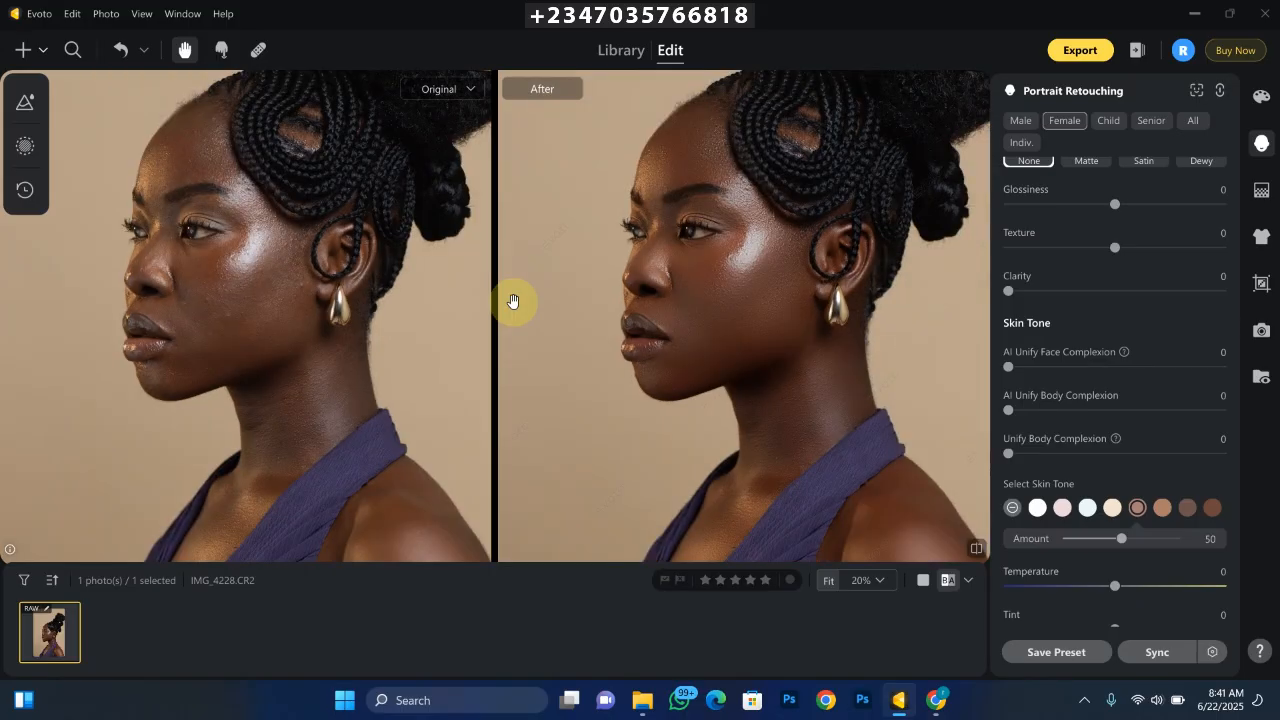
scroll(512, 301, "down", 1)
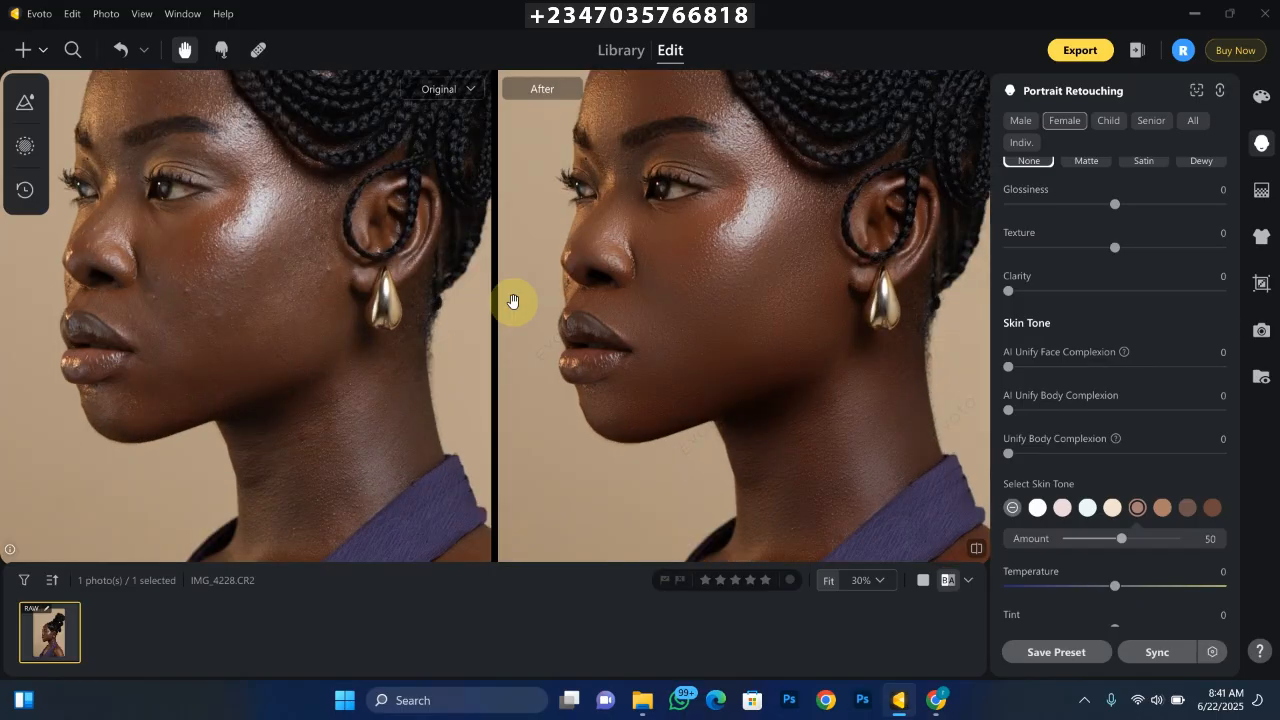
scroll(512, 301, "up", 1)
scroll(512, 301, "down", 1)
scroll(512, 301, "up", 1)
scroll(512, 301, "down", 1)
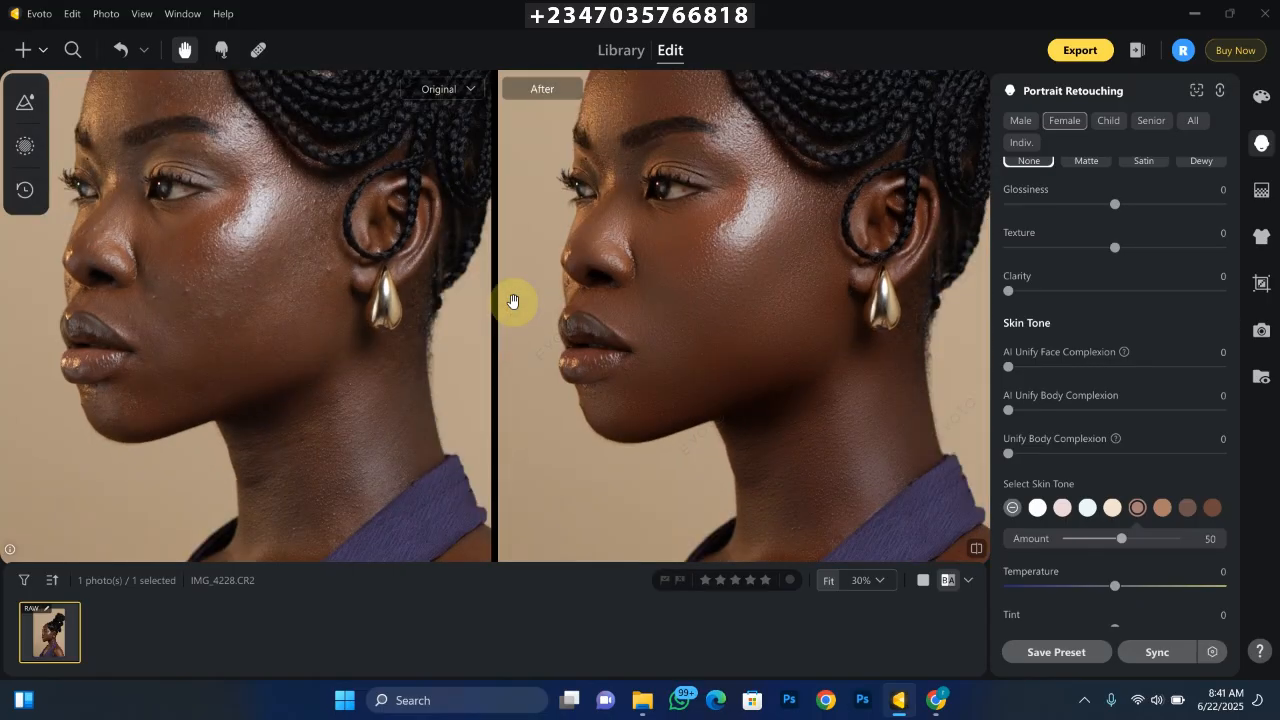